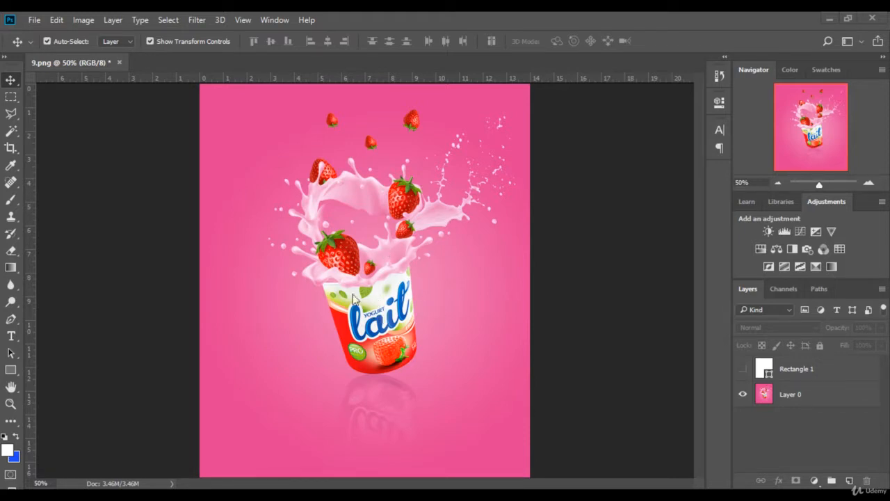
# Step: Make the white Rectangle 1 layer visible and delete the finished artwork in Layer 0
pyautogui.click(743, 369)
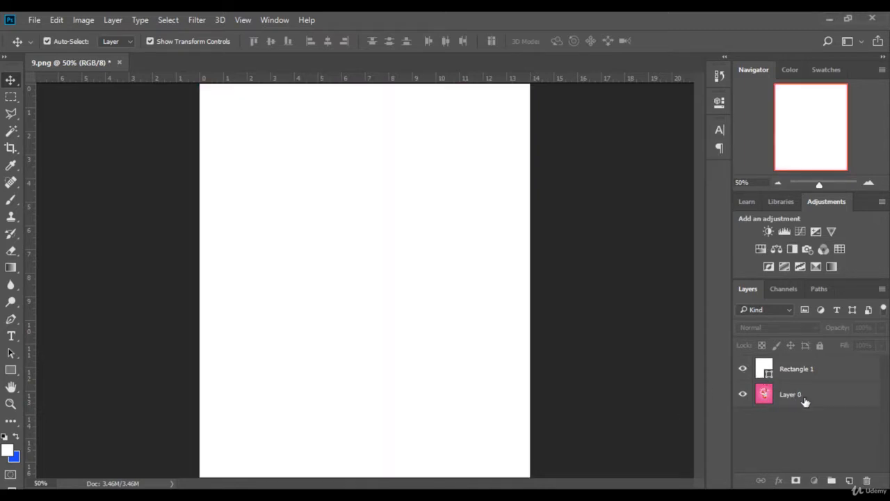
pyautogui.click(805, 402)
pyautogui.press('Delete')
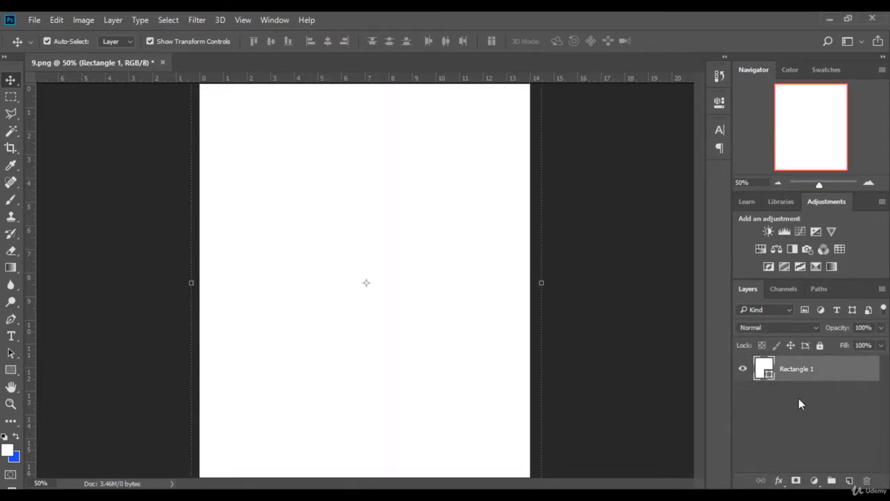
# Step: Draw a white rectangle about 1038 px wide over the canvas and stretch its upper edge past the canvas, about 1258 px tall
pyautogui.click(10, 369)
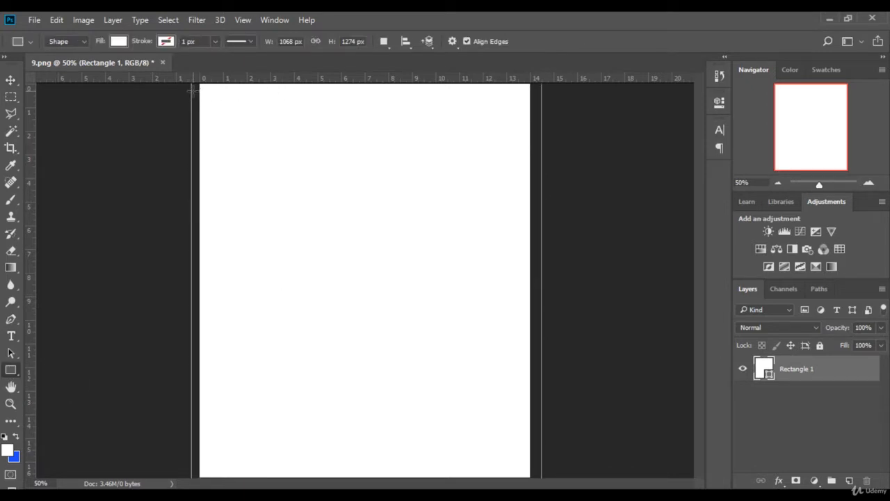
pyautogui.moveTo(195, 87); pyautogui.dragTo(534, 487)
pyautogui.press('v')
pyautogui.hotkey('ctrl', 't')
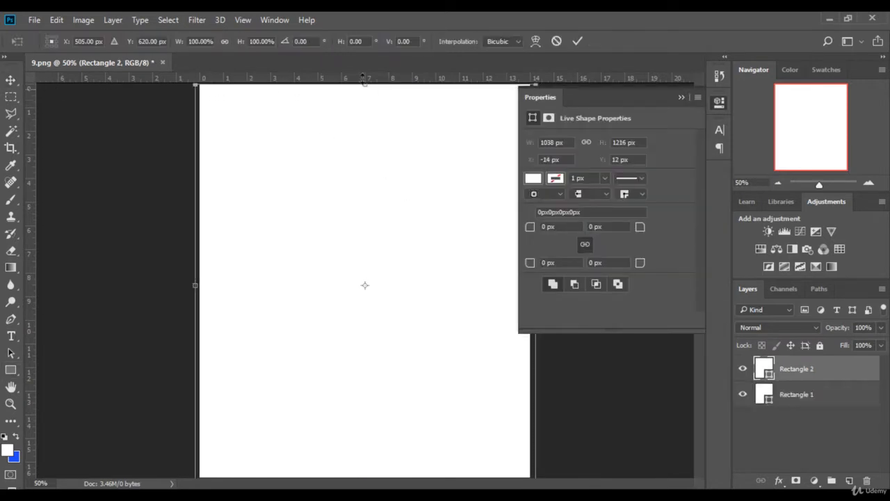
pyautogui.press('Return')
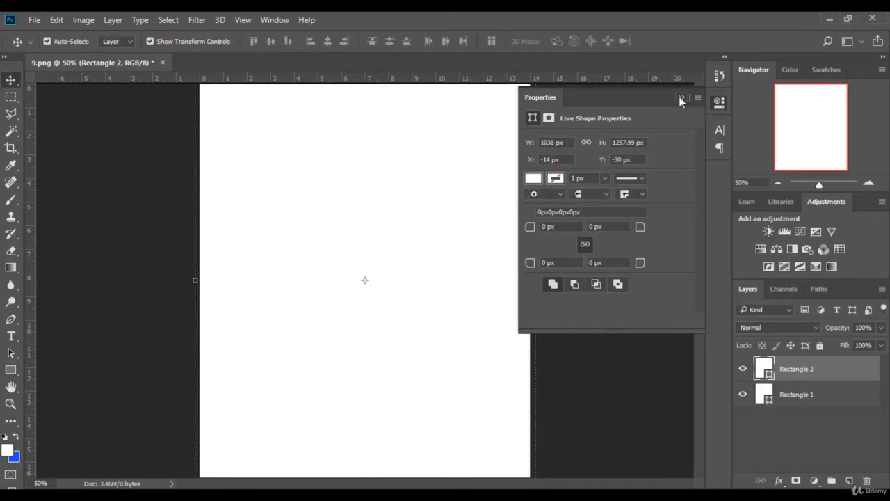
pyautogui.click(681, 98)
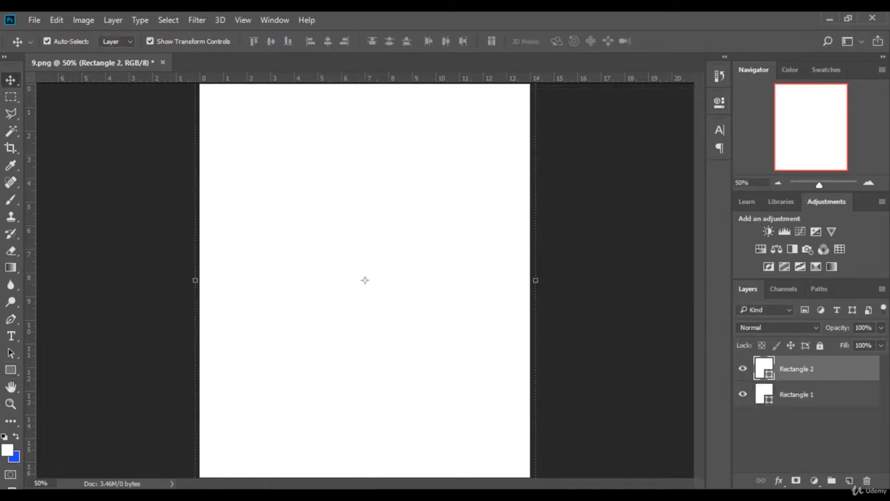
# Step: Add a Gradient Overlay layer style to Rectangle 2 and set its style to Radial
pyautogui.rightClick(808, 369)
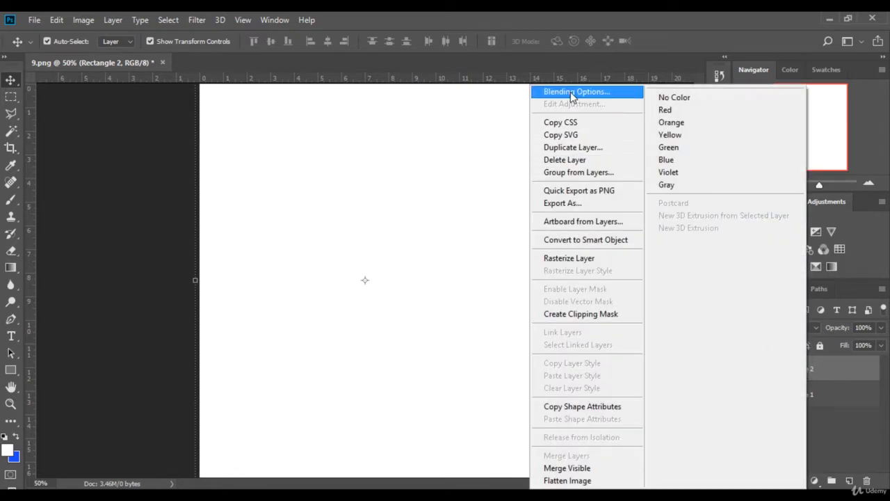
pyautogui.click(572, 94)
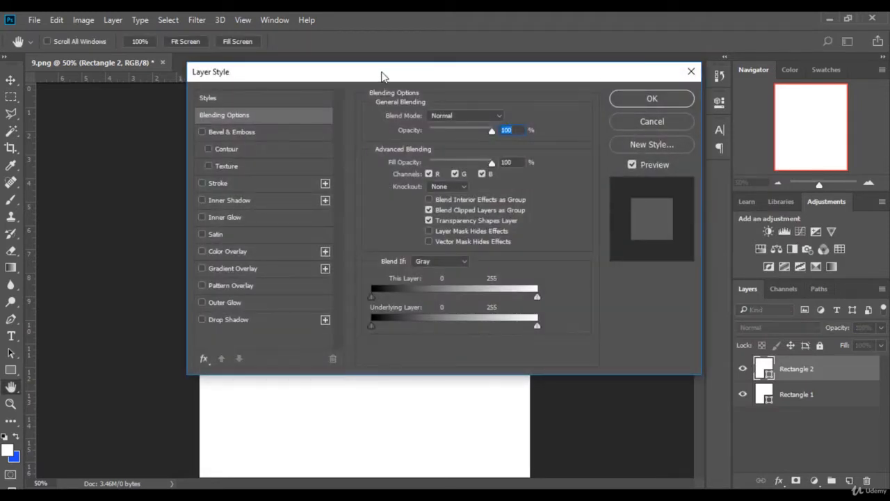
pyautogui.moveTo(381, 75); pyautogui.dragTo(659, 87)
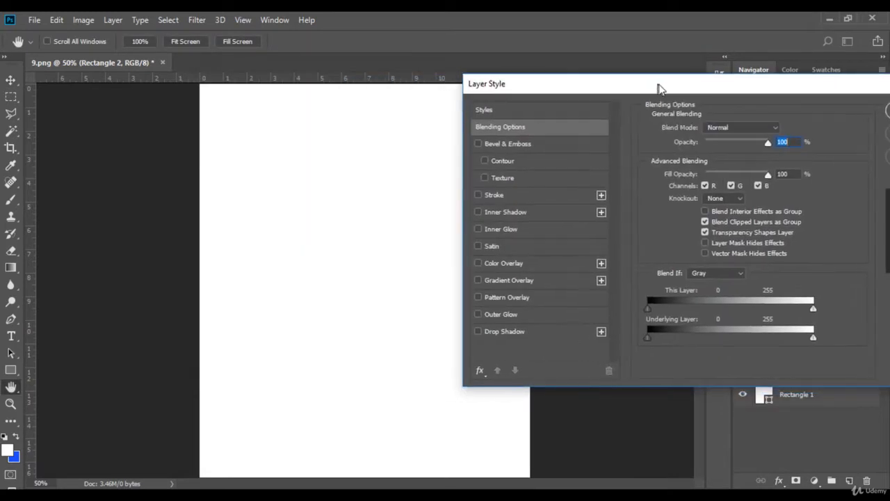
pyautogui.click(498, 281)
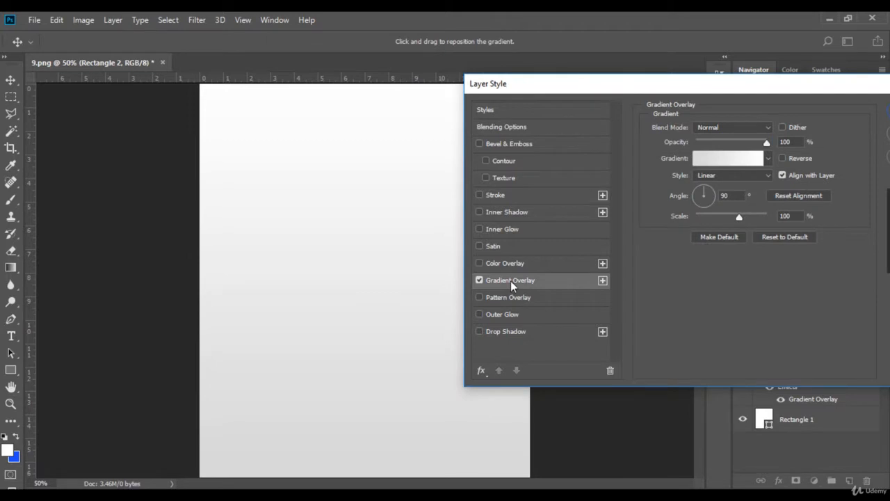
pyautogui.click(722, 176)
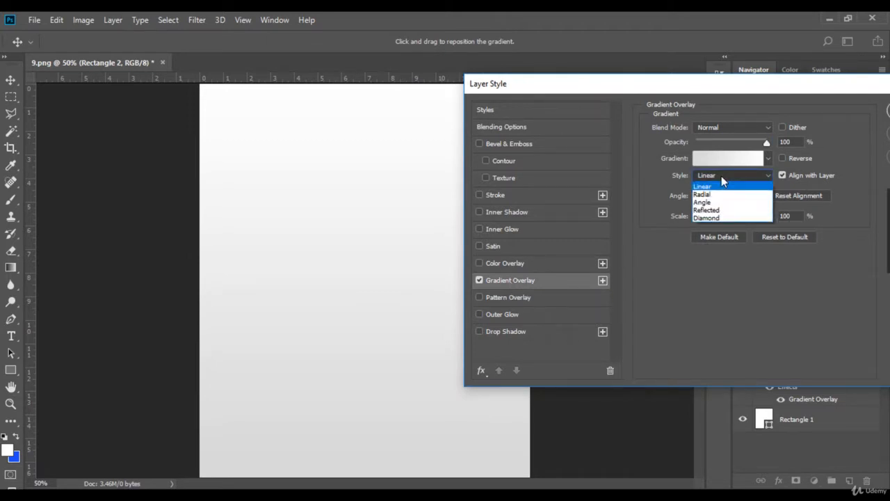
pyautogui.click(704, 195)
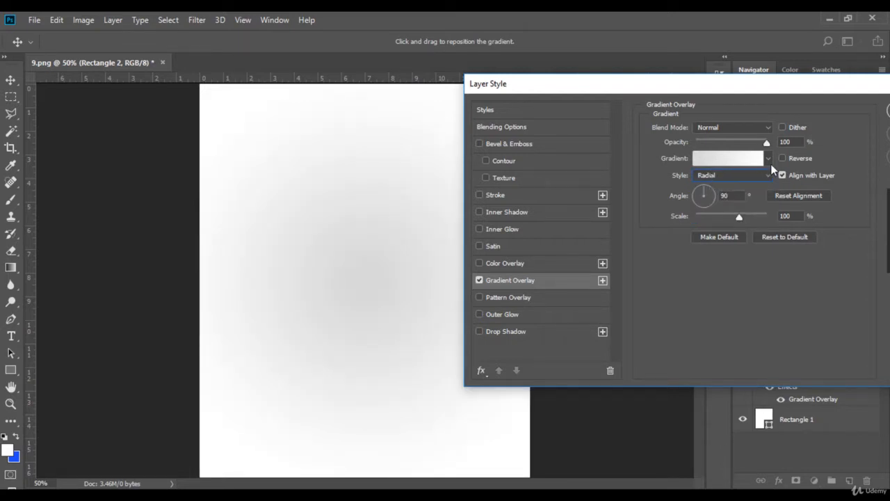
# Step: Edit the overlay's gradient and set its start colour stop to a medium pink, about #de4a93
pyautogui.click(751, 160)
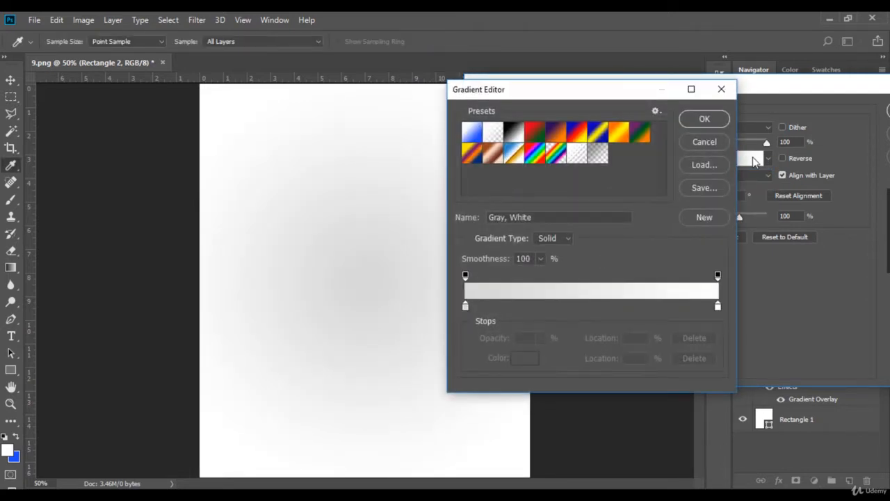
pyautogui.click(465, 306)
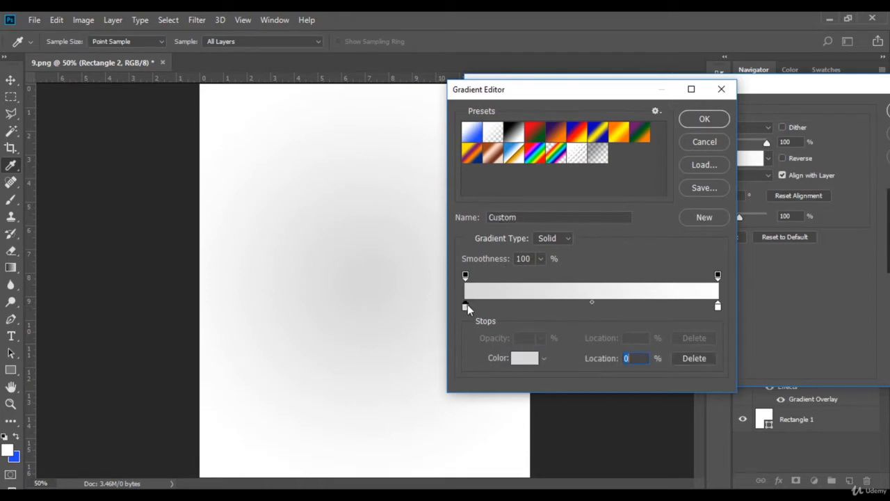
pyautogui.click(527, 361)
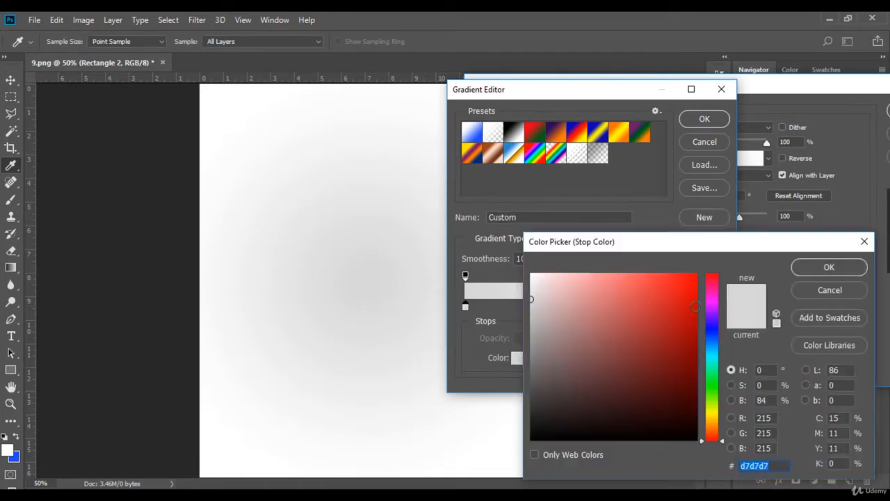
pyautogui.click(717, 295)
pyautogui.click(691, 311)
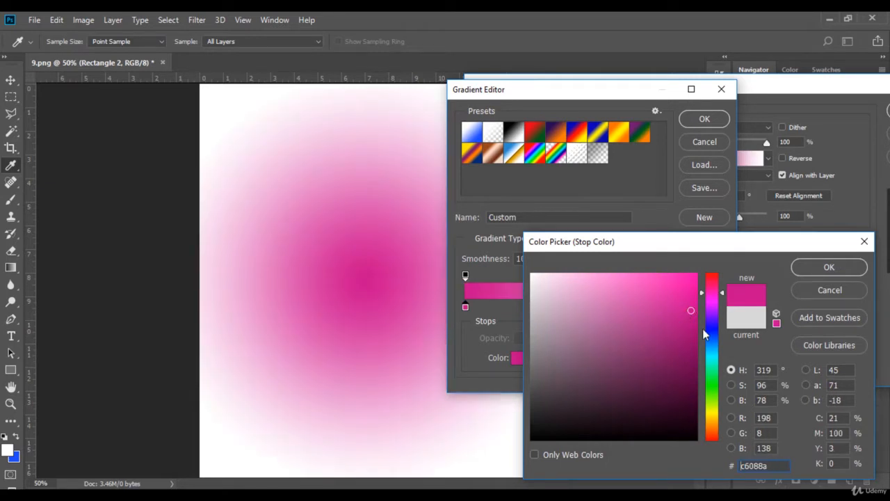
pyautogui.click(711, 288)
pyautogui.click(657, 301)
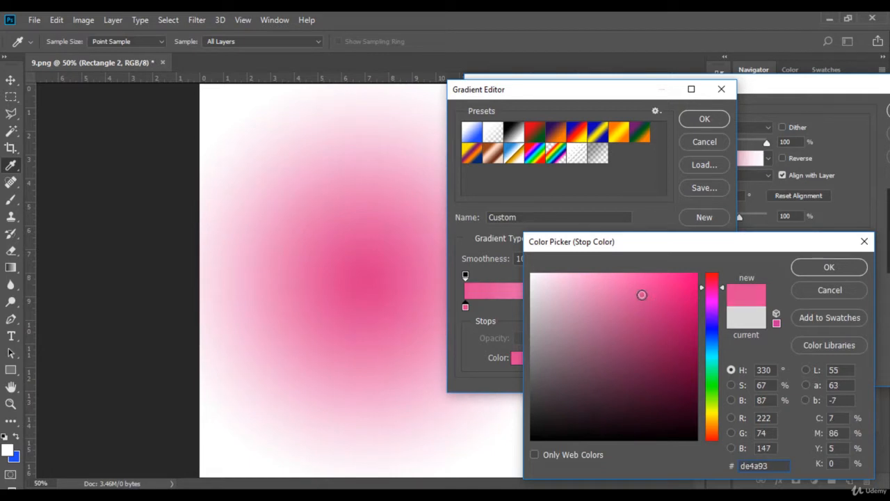
pyautogui.click(828, 268)
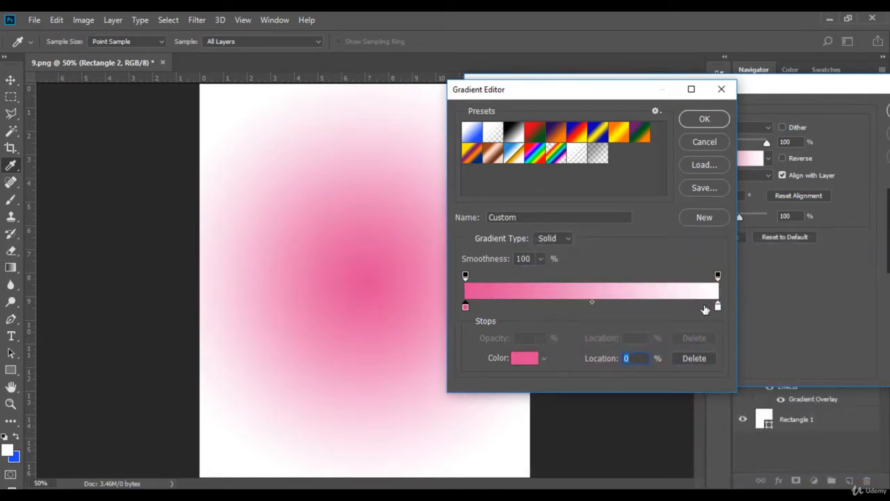
# Step: Set the gradient's end colour stop to a deep pink, #cc2081
pyautogui.doubleClick(718, 306)
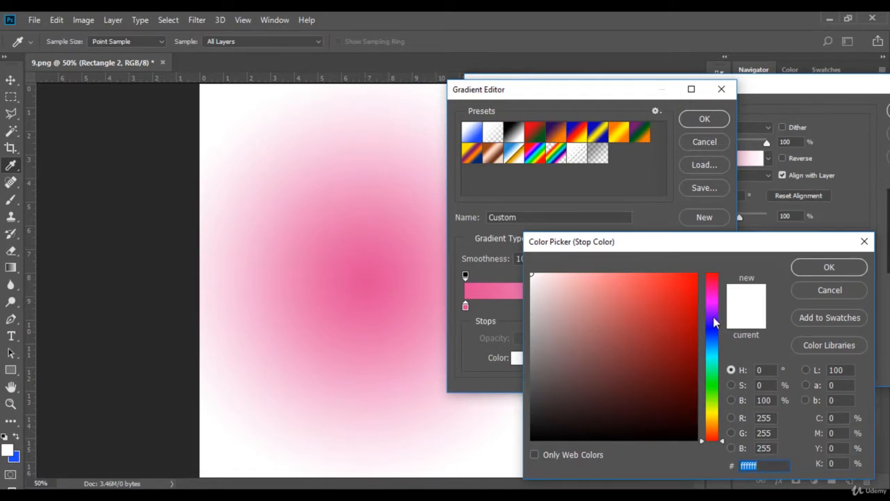
pyautogui.moveTo(714, 301); pyautogui.dragTo(714, 290)
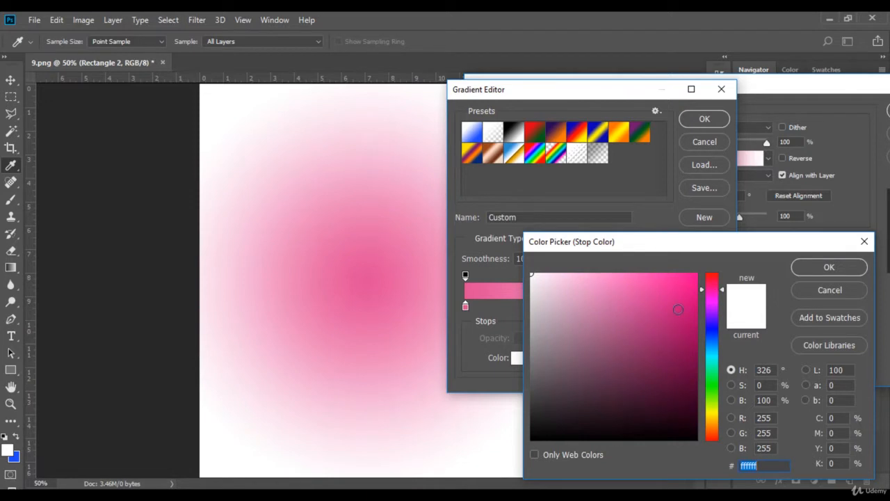
pyautogui.click(678, 309)
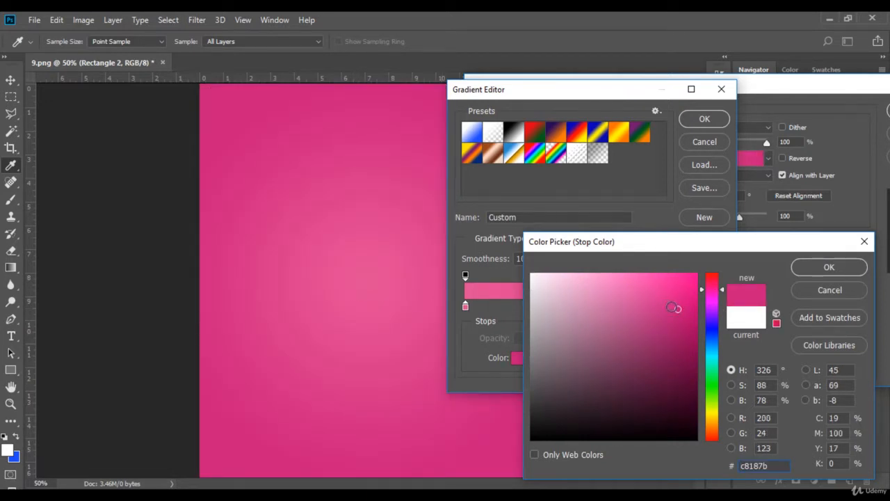
pyautogui.click(671, 306)
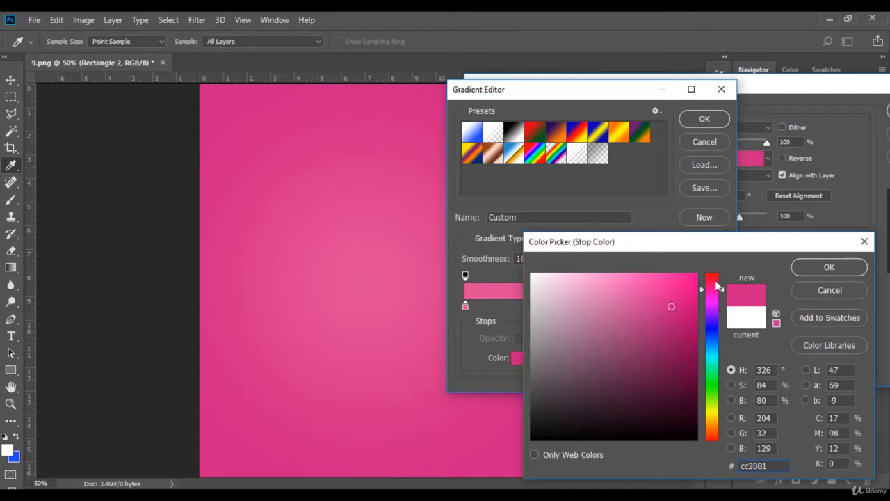
pyautogui.click(825, 269)
# Step: Lighten the gradient's start colour stop to pink #eb64a6 and apply the gradient overlay to Rectangle 2
pyautogui.moveTo(578, 104); pyautogui.dragTo(721, 122)
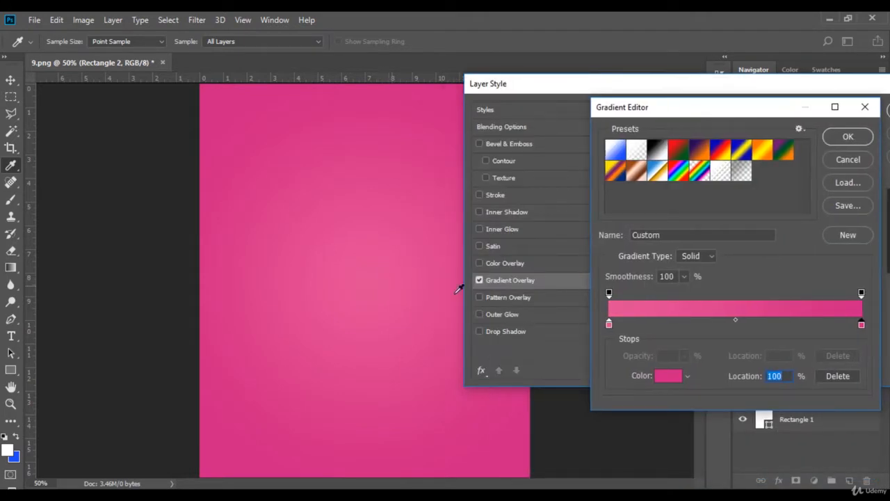
pyautogui.click(609, 325)
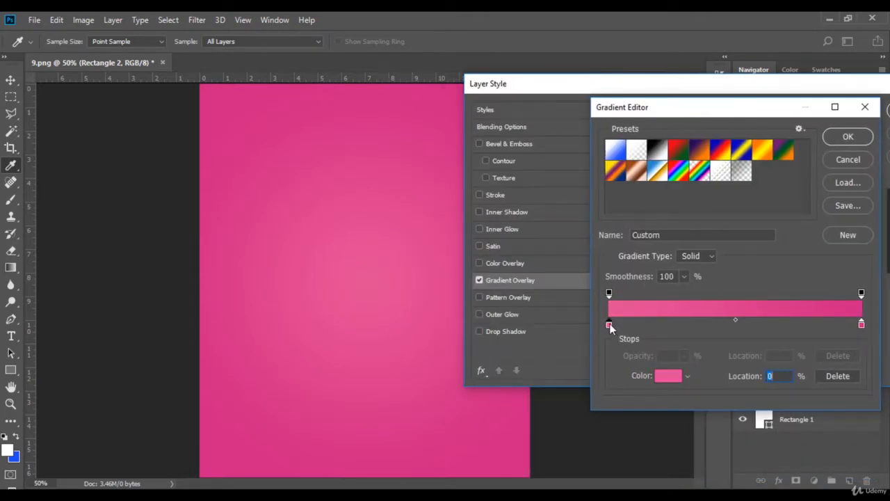
pyautogui.doubleClick(609, 324)
pyautogui.click(630, 290)
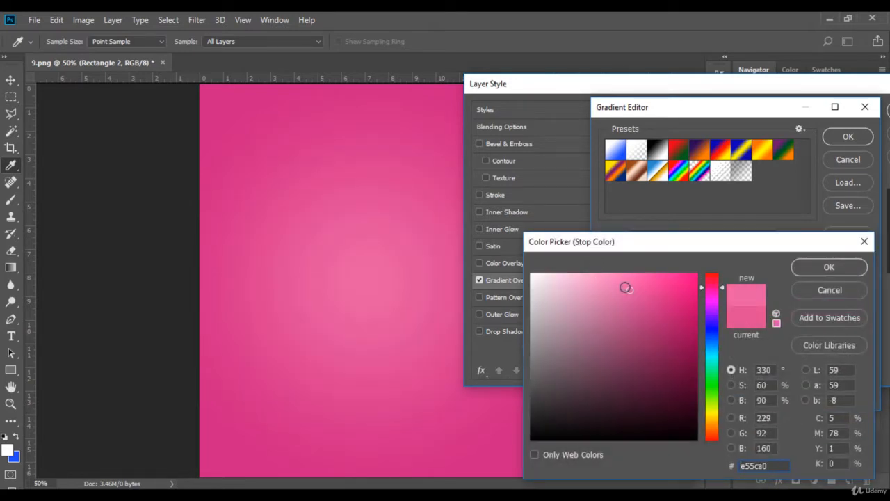
pyautogui.click(626, 287)
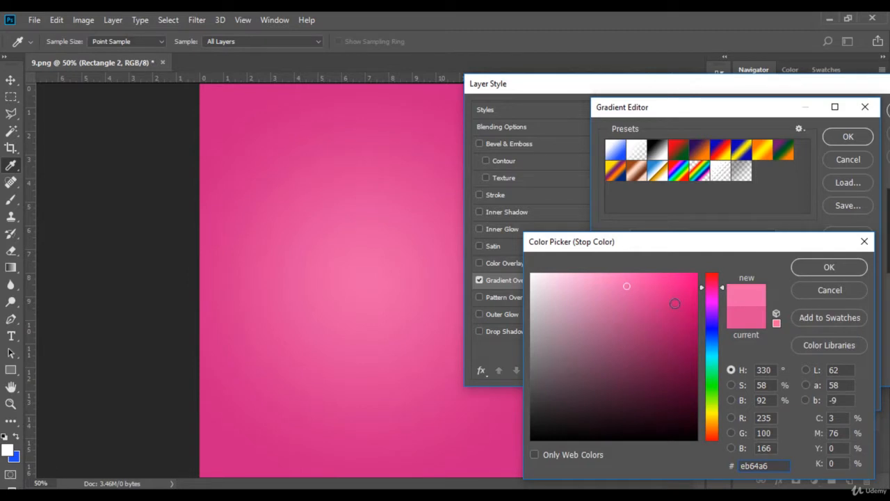
pyautogui.click(814, 272)
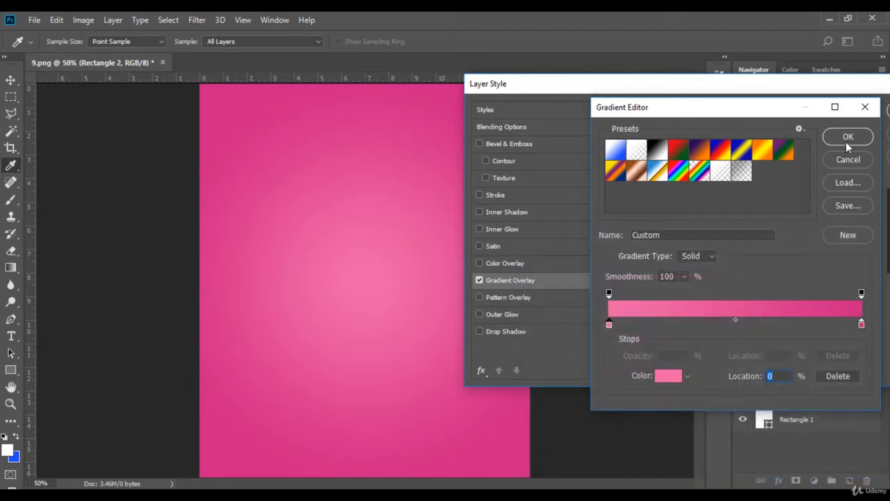
pyautogui.click(846, 142)
pyautogui.moveTo(606, 87); pyautogui.dragTo(701, 101)
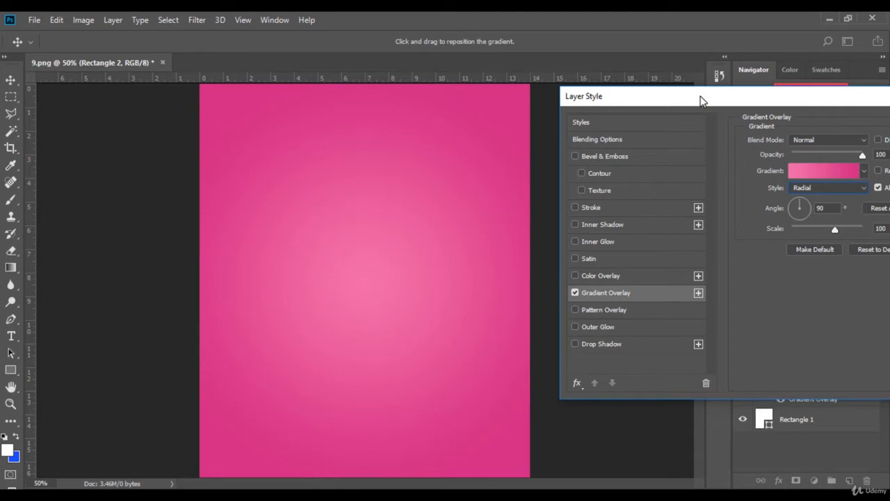
pyautogui.moveTo(730, 103); pyautogui.dragTo(484, 101)
pyautogui.click(776, 121)
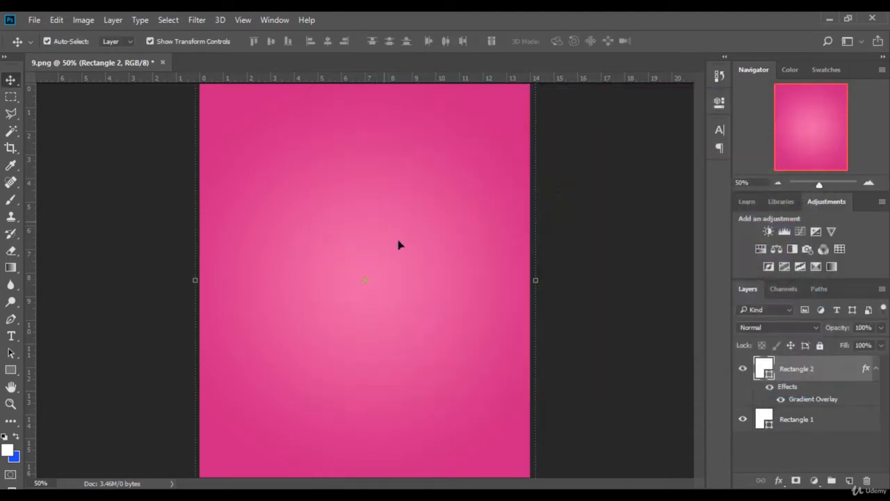
# Step: Switch to File Explorer, open Lait-Yogurt-packaging-design-2 in Windows Photo Viewer, and examine the yogurt cups up close and the next image
pyautogui.click(211, 41)
pyautogui.hotkey('alt', 'Tab')
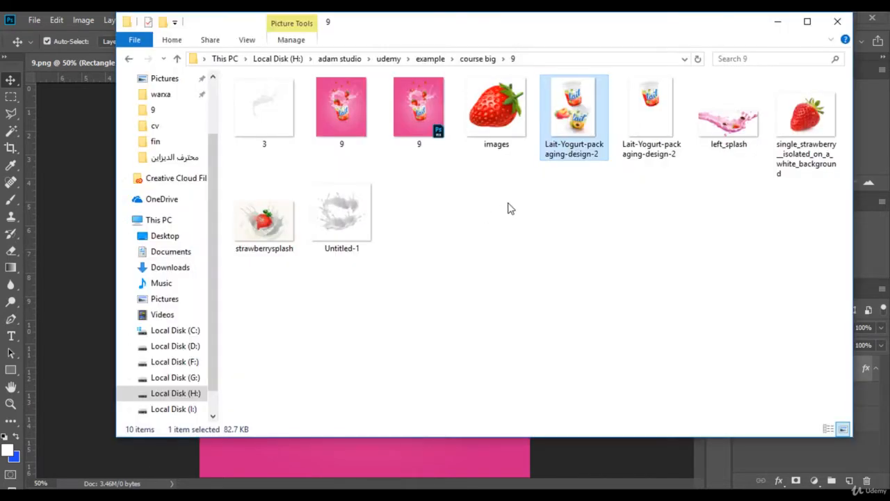
pyautogui.doubleClick(586, 121)
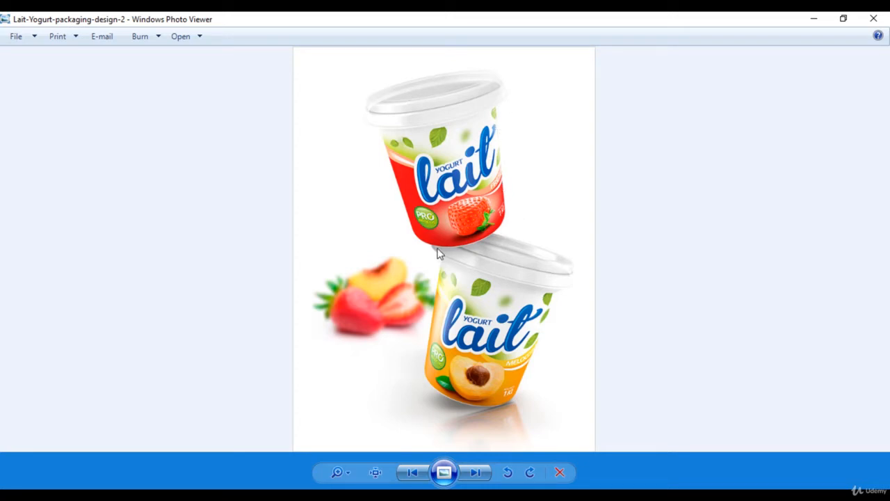
pyautogui.scroll(1, 438, 254)
pyautogui.scroll(1, 470, 97)
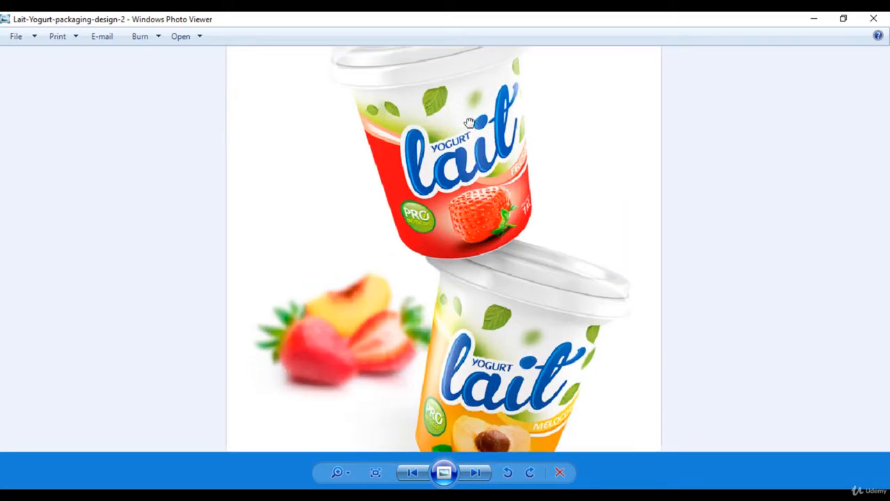
pyautogui.scroll(4, 472, 271)
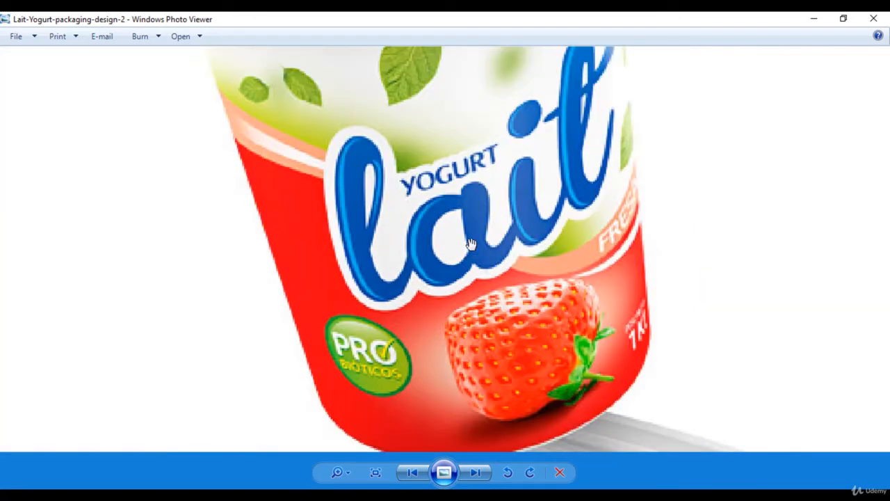
pyautogui.scroll(-4, 468, 243)
pyautogui.scroll(-2, 472, 245)
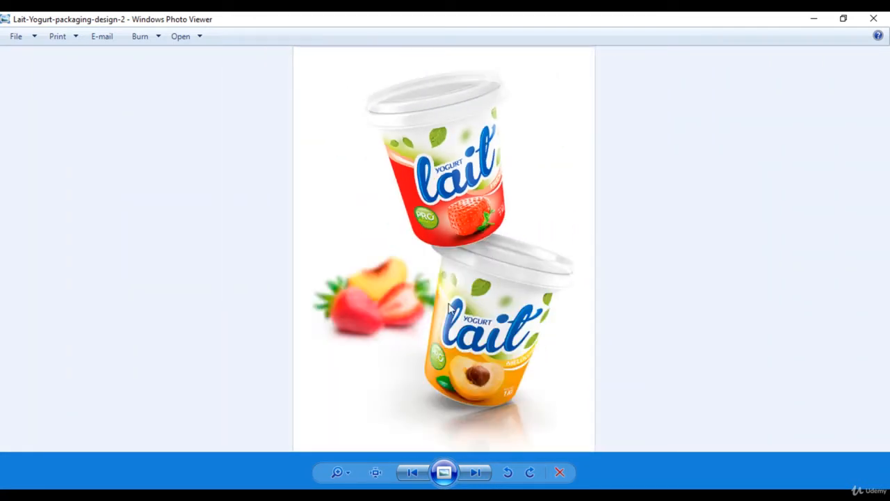
pyautogui.click(480, 476)
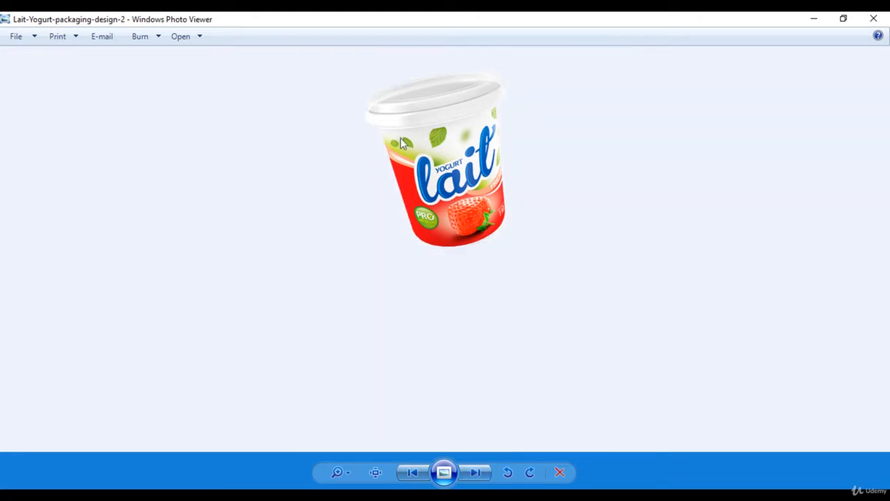
# Step: Open the single-cup Lait-Yogurt-packaging-design-2 image in Photoshop and move the cup onto the 9.png poster, slightly below its centre
pyautogui.rightClick(438, 173)
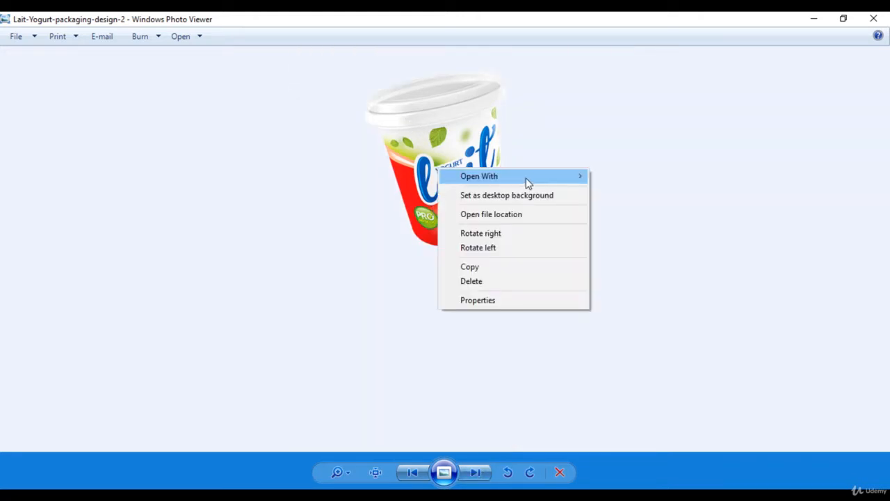
pyautogui.moveTo(526, 179)
pyautogui.click(633, 248)
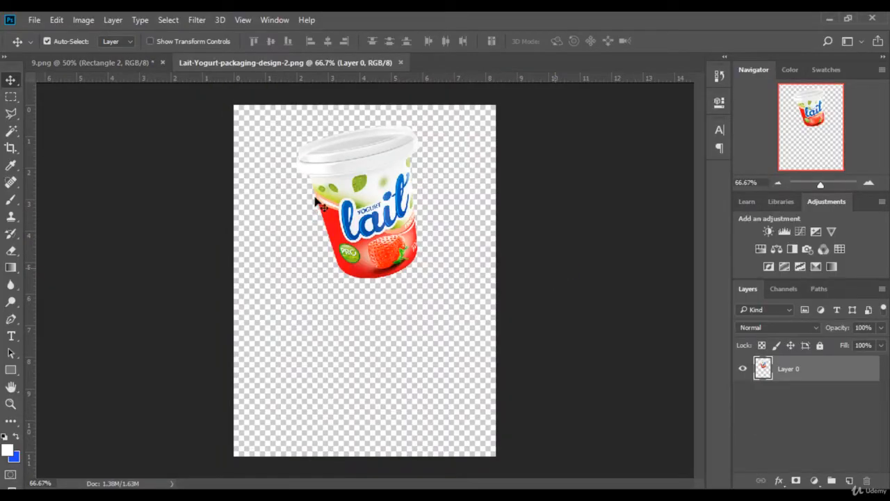
pyautogui.moveTo(316, 200); pyautogui.dragTo(427, 346)
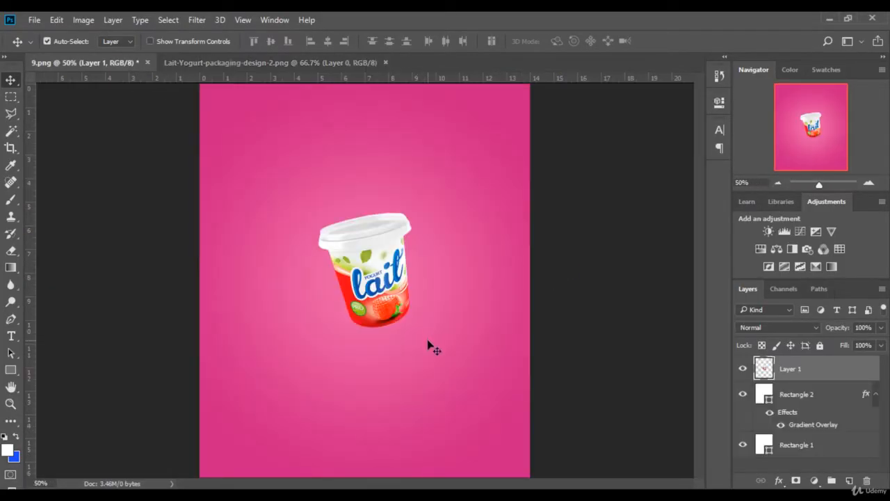
pyautogui.moveTo(381, 301); pyautogui.dragTo(387, 343)
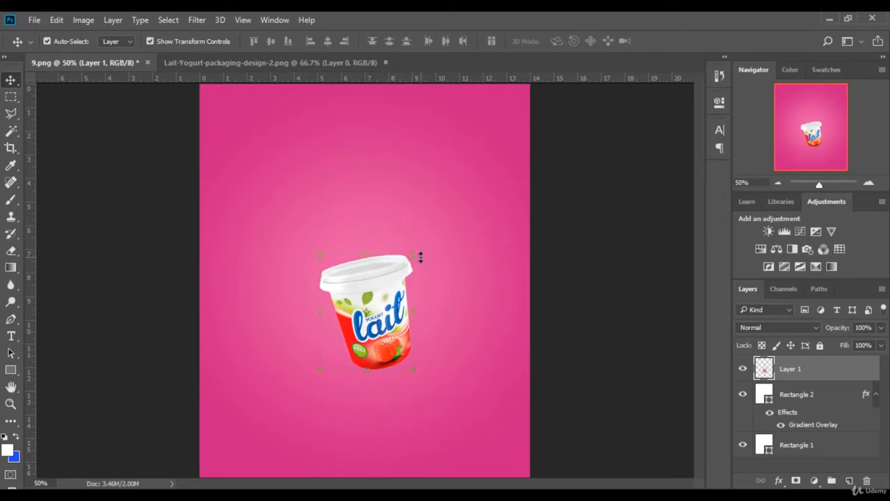
# Step: Enlarge the cup to about 117% width and 115% height, and rotate it slightly counter-clockwise
pyautogui.hotkey('ctrl', 't')
pyautogui.moveTo(427, 246); pyautogui.dragTo(431, 239)
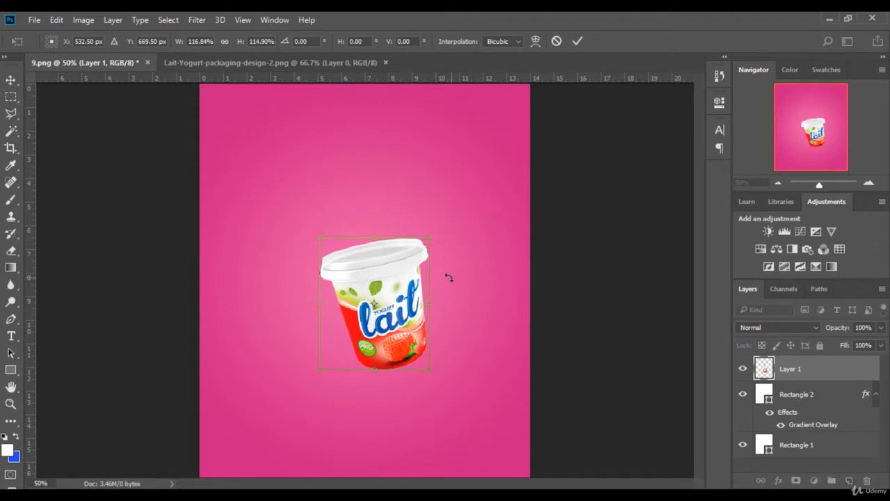
pyautogui.moveTo(447, 278); pyautogui.dragTo(436, 271)
pyautogui.click(577, 42)
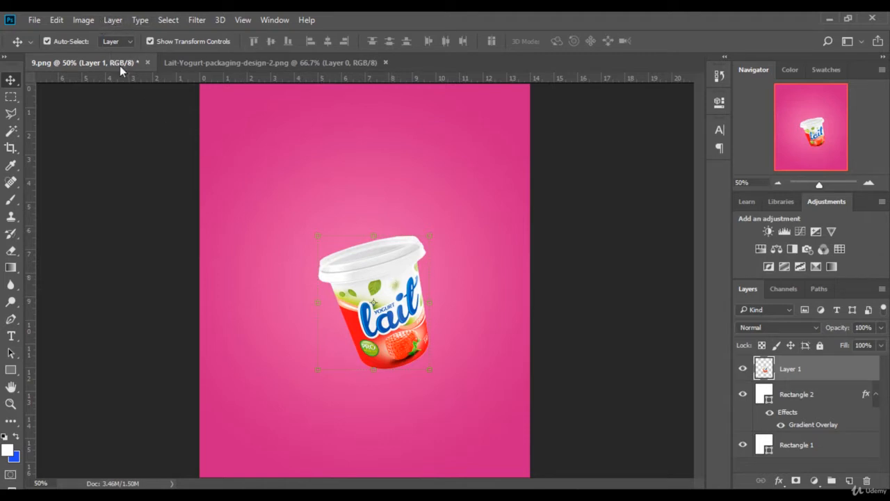
# Step: Duplicate the cup layer and flip the copy horizontally
pyautogui.moveTo(842, 369); pyautogui.dragTo(849, 480)
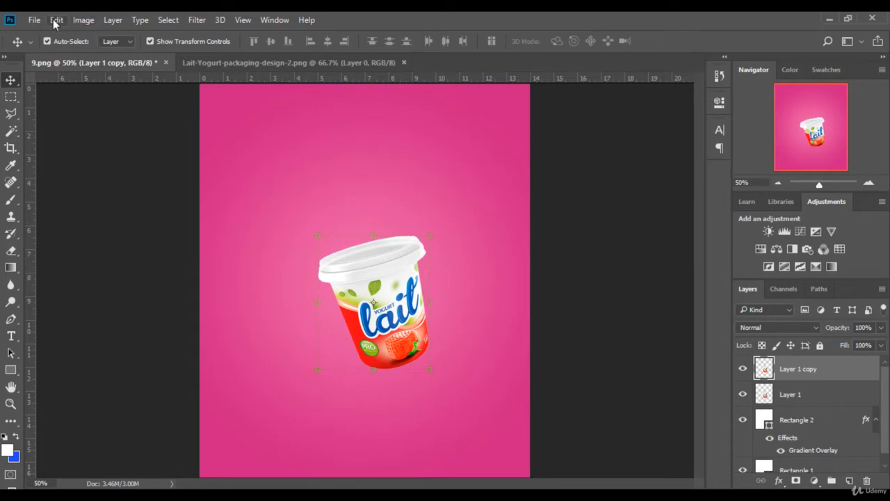
pyautogui.click(55, 21)
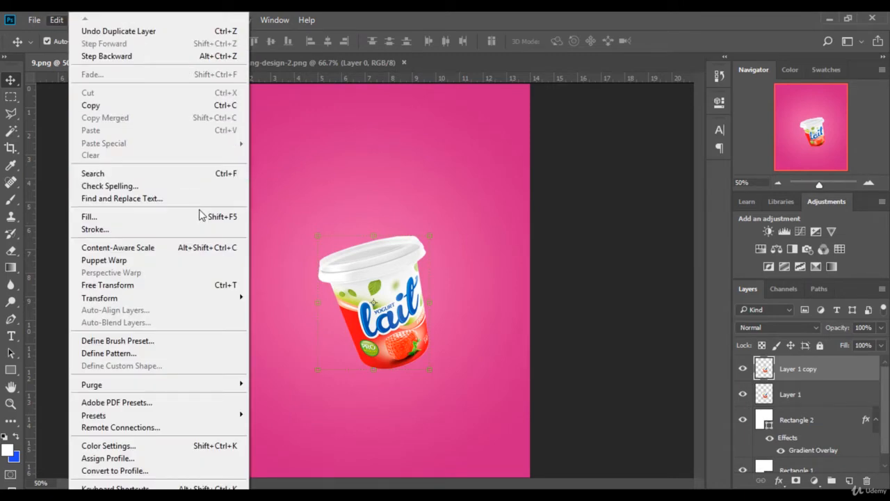
pyautogui.moveTo(220, 297)
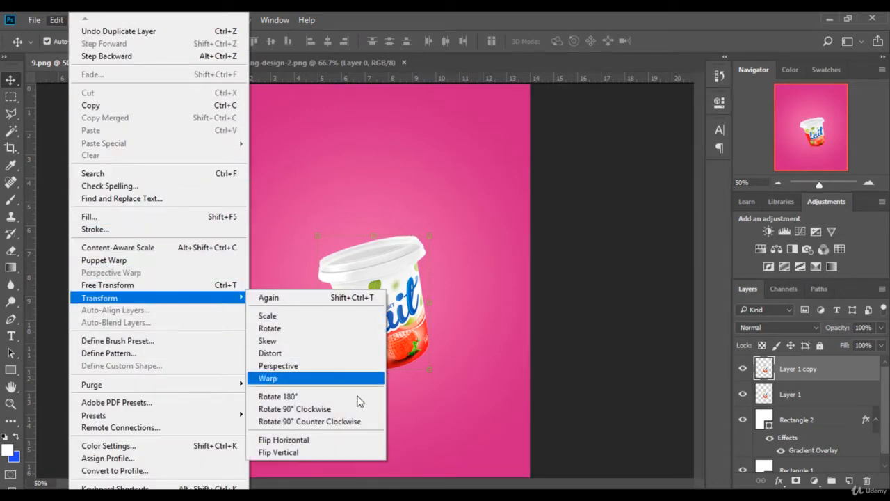
pyautogui.click(315, 442)
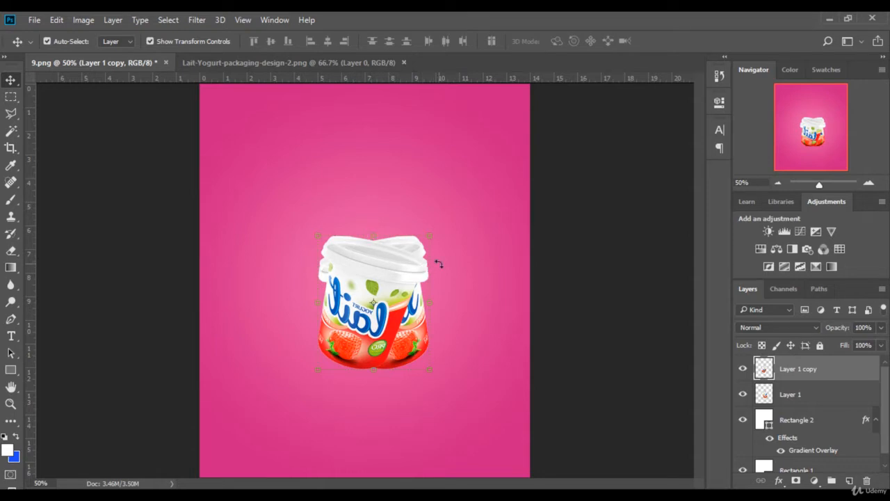
# Step: Turn the cup copy upside down at about 91% height and place it directly beneath the original cup, base to base
pyautogui.moveTo(426, 230); pyautogui.dragTo(362, 477)
pyautogui.click(577, 41)
pyautogui.moveTo(382, 403); pyautogui.dragTo(394, 393)
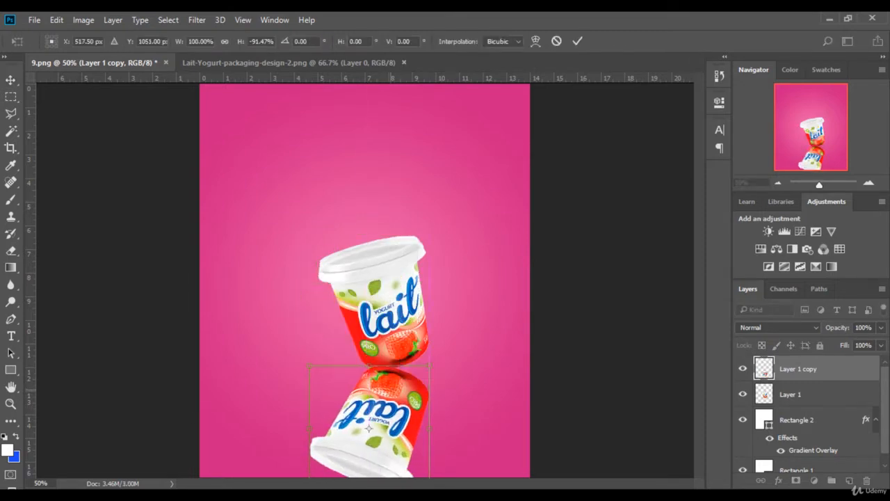
pyautogui.click(577, 42)
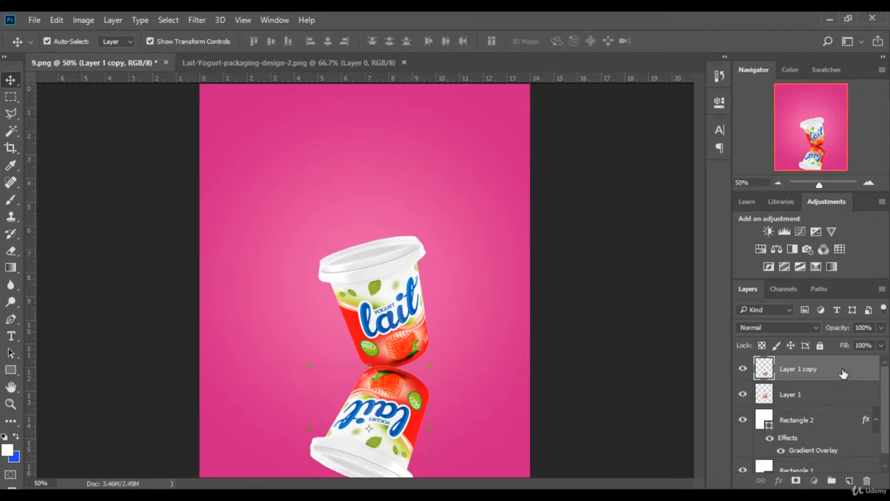
# Step: Move the cup copy's layer below the original cup and set it to Luminosity blending at 16% opacity
pyautogui.moveTo(825, 373); pyautogui.dragTo(828, 400)
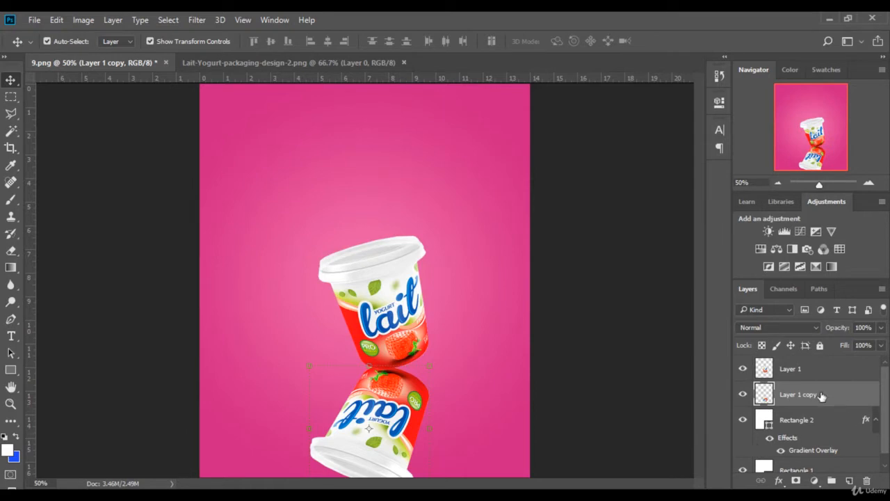
pyautogui.click(814, 327)
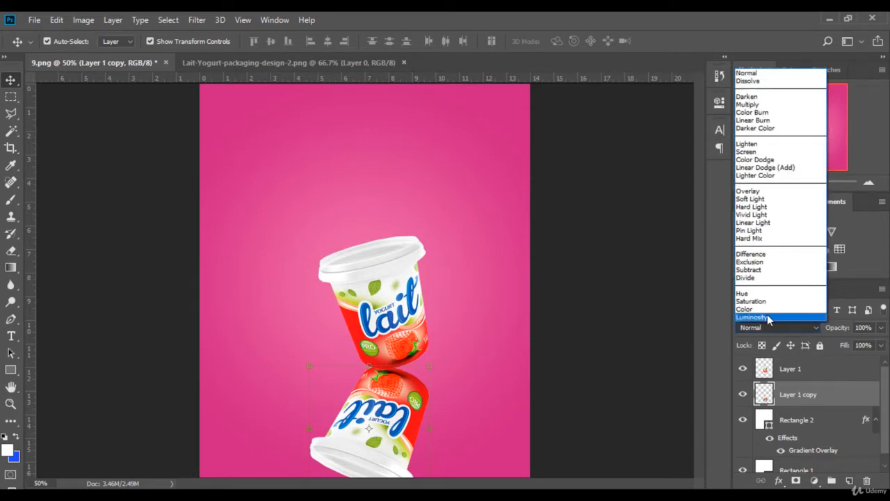
pyautogui.click(769, 317)
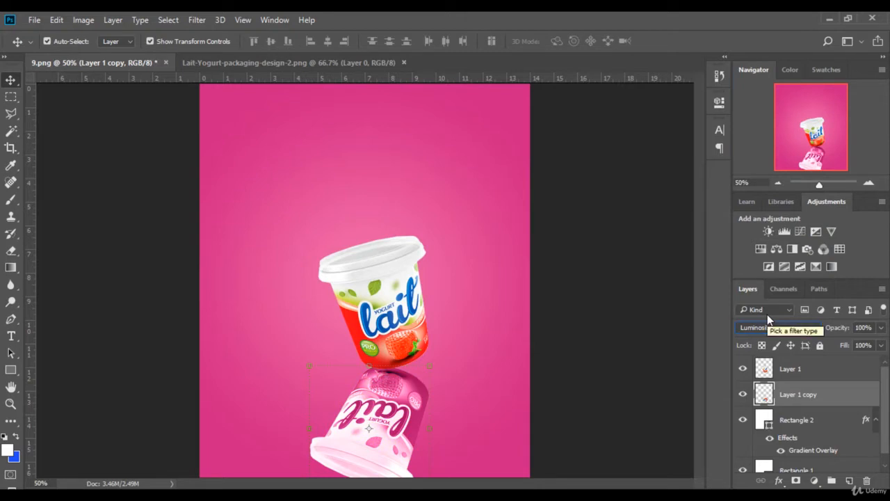
pyautogui.click(882, 328)
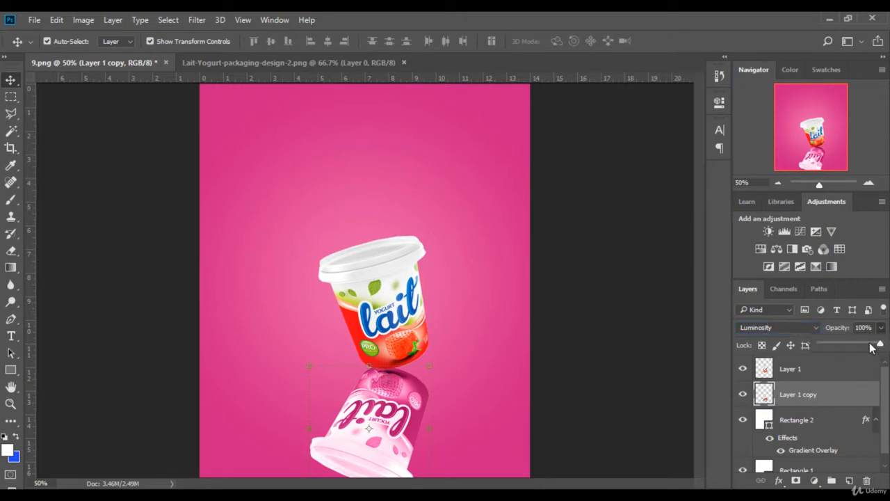
pyautogui.moveTo(881, 345); pyautogui.dragTo(830, 343)
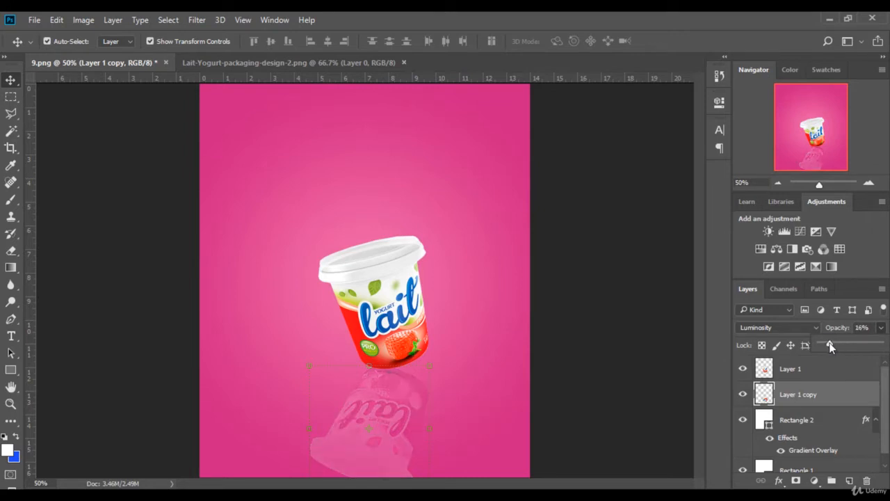
# Step: Add a layer mask to the cup reflection and fade out its lower part with a black-to-white linear gradient
pyautogui.click(797, 482)
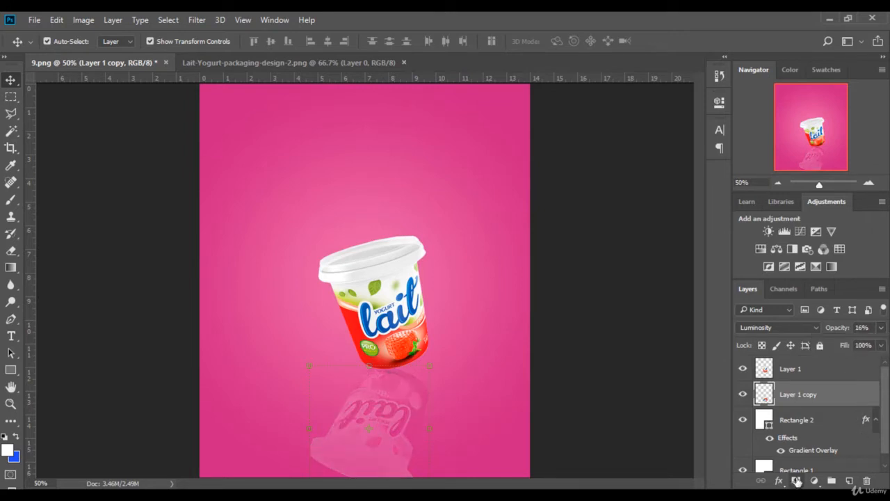
pyautogui.click(11, 268)
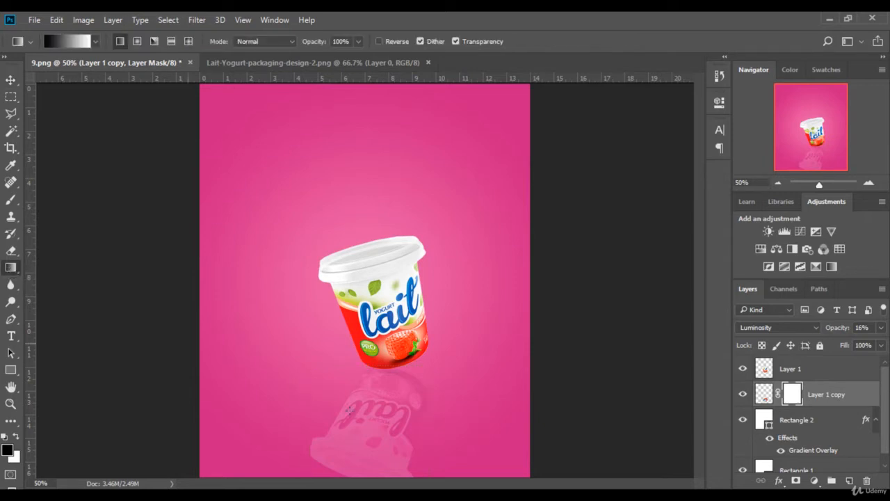
pyautogui.moveTo(373, 474); pyautogui.dragTo(374, 486)
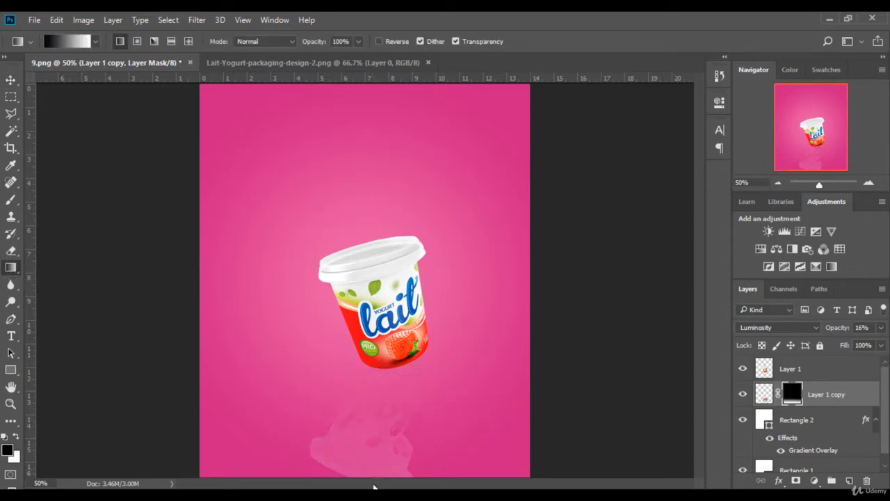
pyautogui.moveTo(372, 376); pyautogui.dragTo(372, 376)
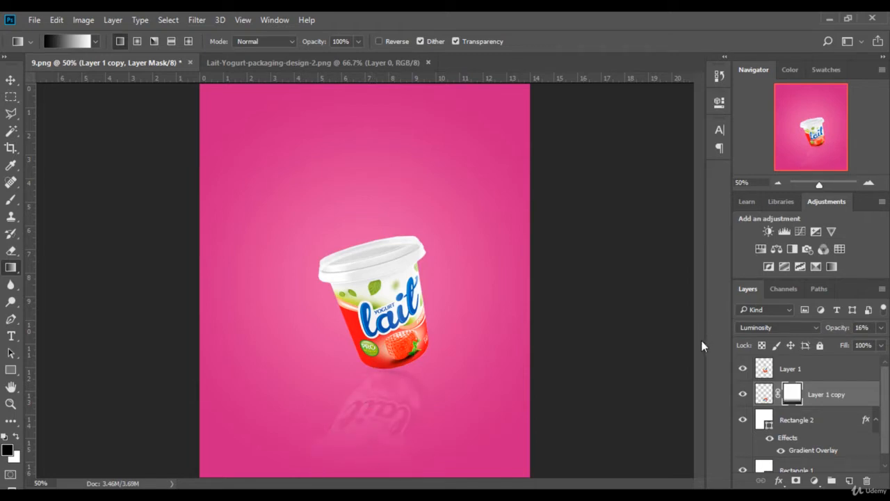
pyautogui.click(11, 80)
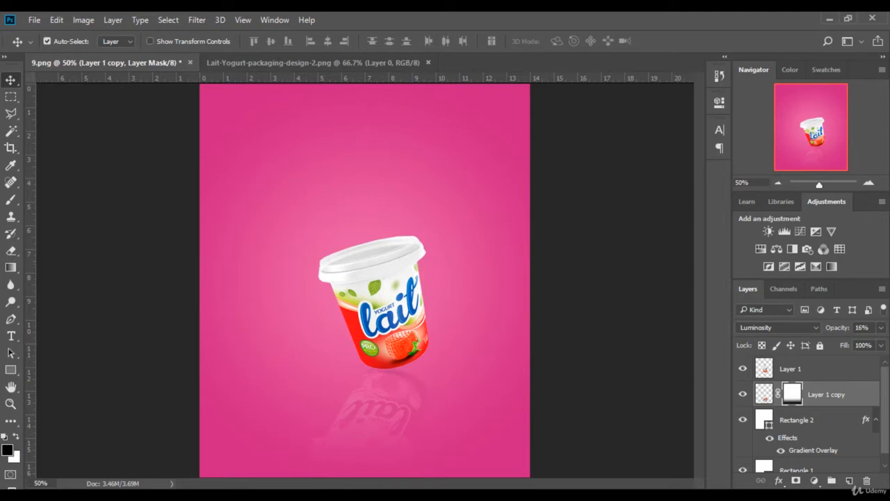
# Step: Switch to File Explorer, view the milk splash image Untitled-1, and open it in Photoshop
pyautogui.click(110, 494)
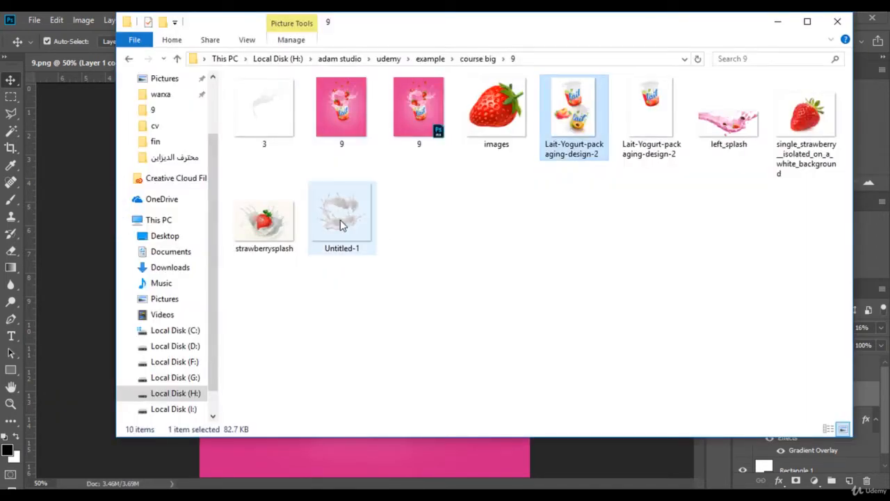
pyautogui.click(354, 230)
pyautogui.doubleClick(356, 231)
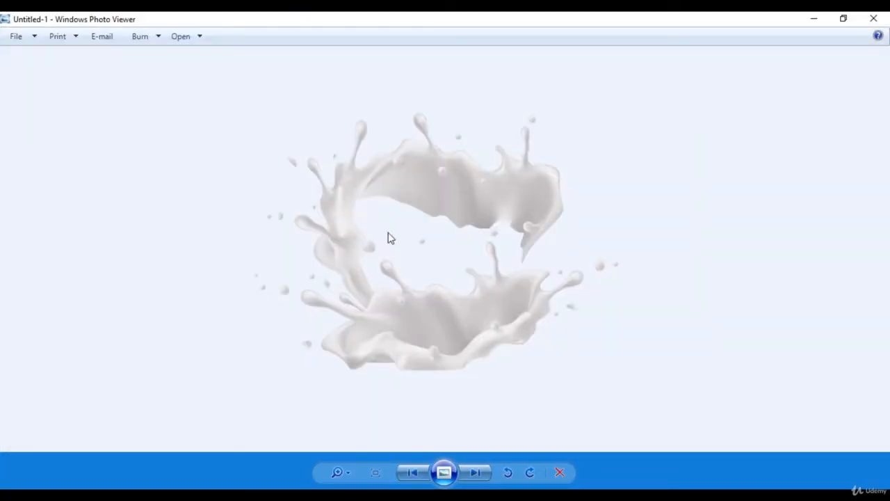
pyautogui.rightClick(414, 209)
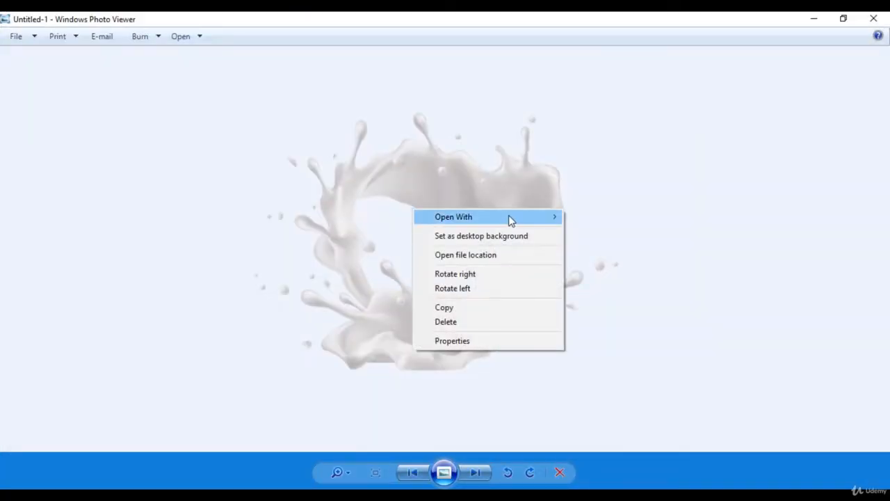
pyautogui.moveTo(508, 218)
pyautogui.click(612, 289)
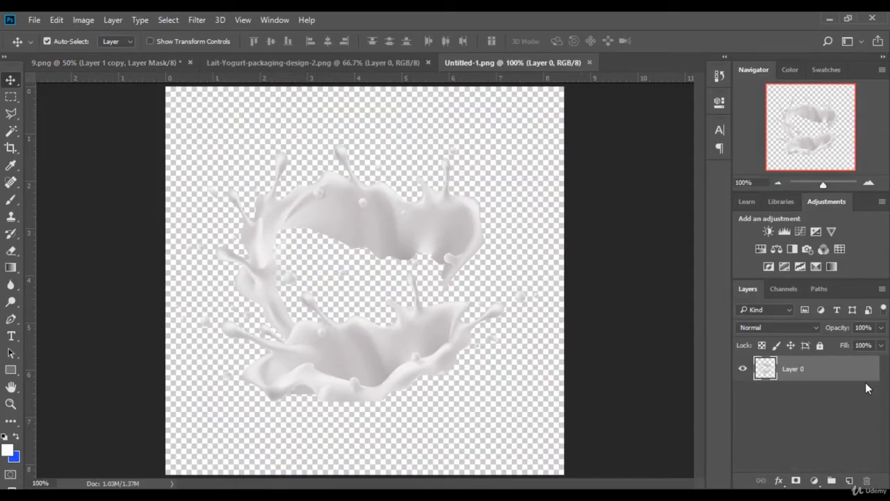
# Step: Add a new layer beneath the milk splash and fill it with blue using the Paint Bucket tool
pyautogui.click(849, 480)
pyautogui.moveTo(835, 377); pyautogui.dragTo(832, 416)
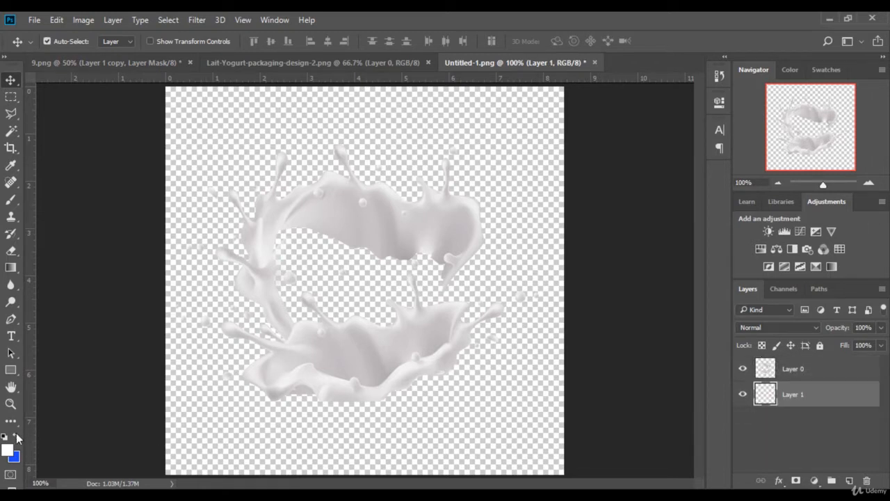
pyautogui.click(16, 436)
pyautogui.click(12, 267)
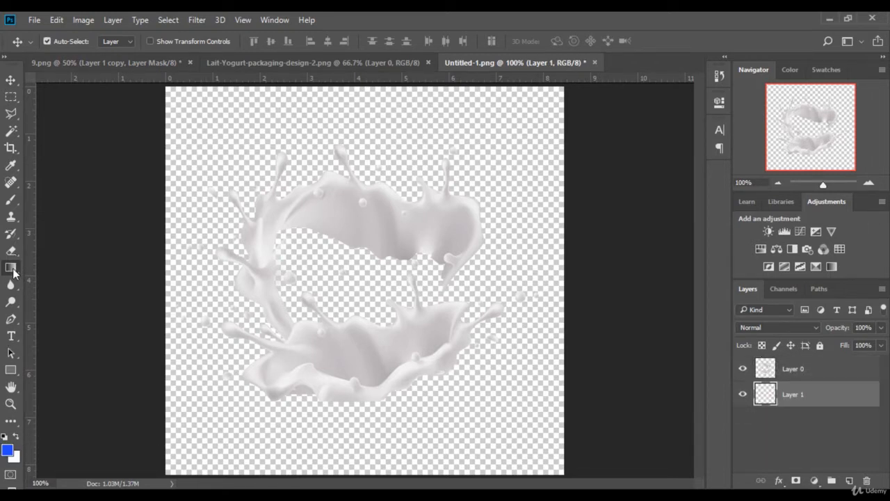
pyautogui.click(57, 279)
pyautogui.click(519, 429)
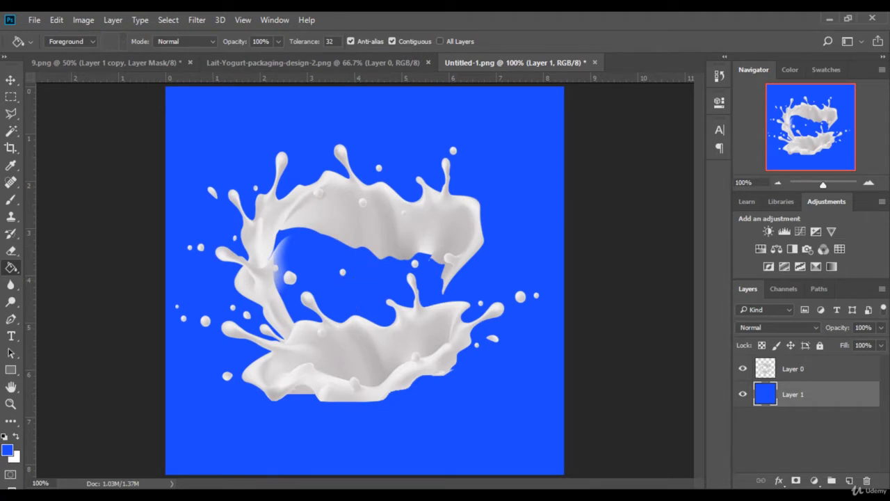
# Step: Switch to the browser and look through the pngtree splash search results for splash images up to the search field
pyautogui.click(329, 465)
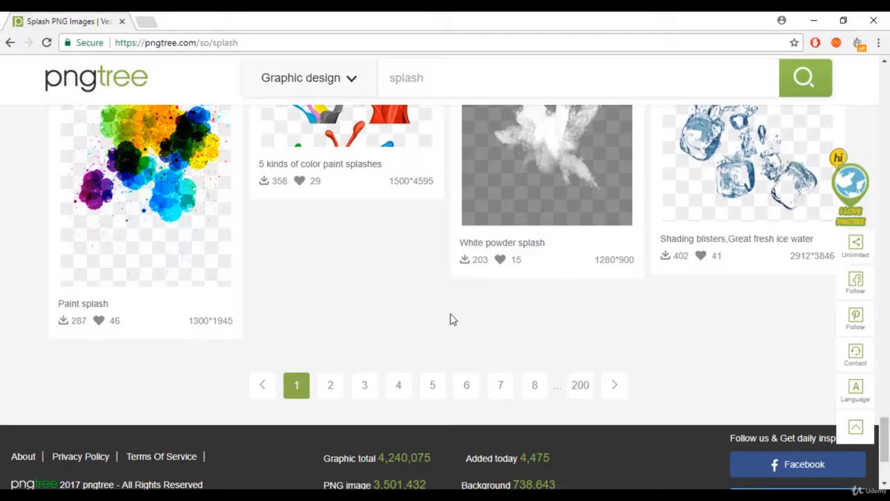
pyautogui.scroll(2, 347, 294)
pyautogui.scroll(5, 114, 96)
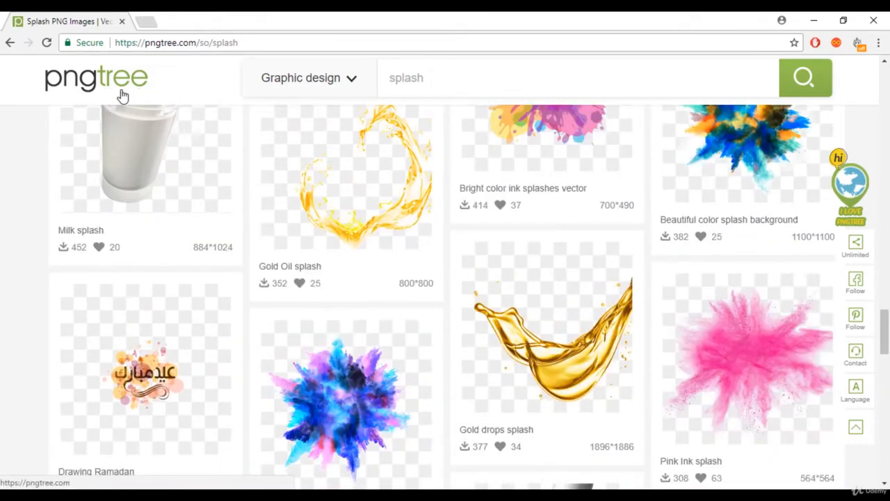
pyautogui.scroll(5, 485, 380)
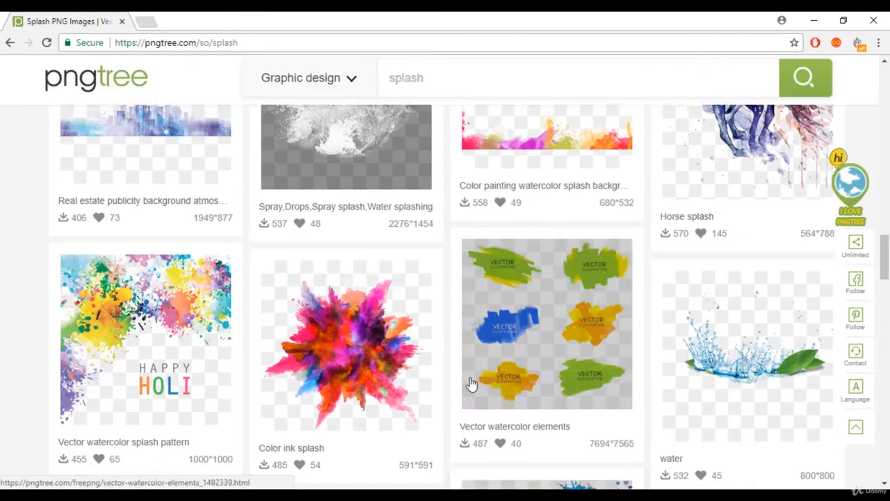
pyautogui.scroll(2, 480, 383)
pyautogui.scroll(-9, 472, 383)
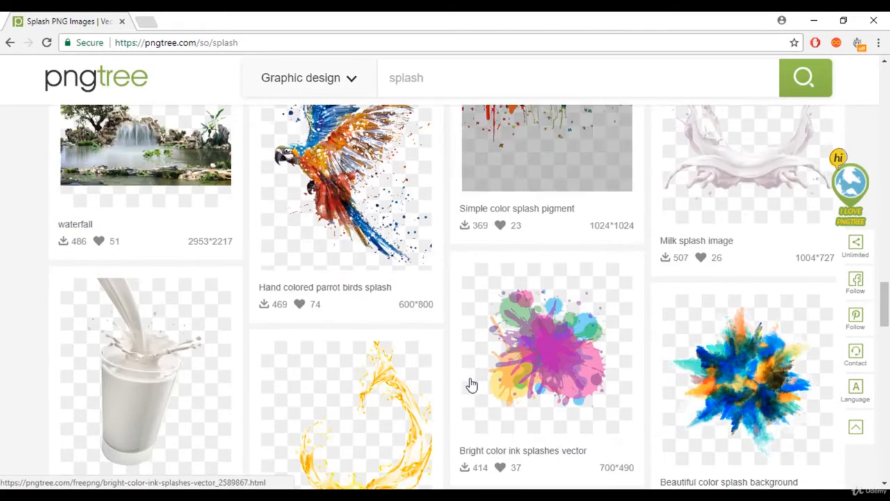
pyautogui.scroll(8, 471, 383)
pyautogui.scroll(6, 473, 386)
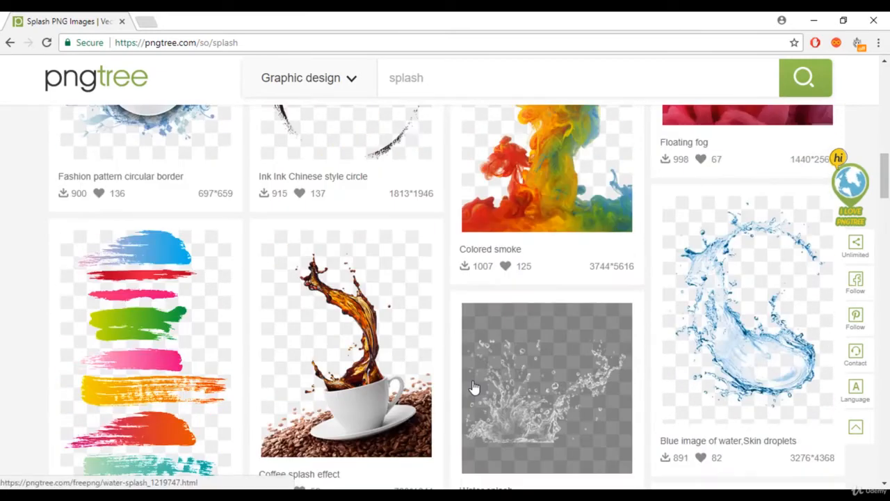
pyautogui.scroll(8, 473, 384)
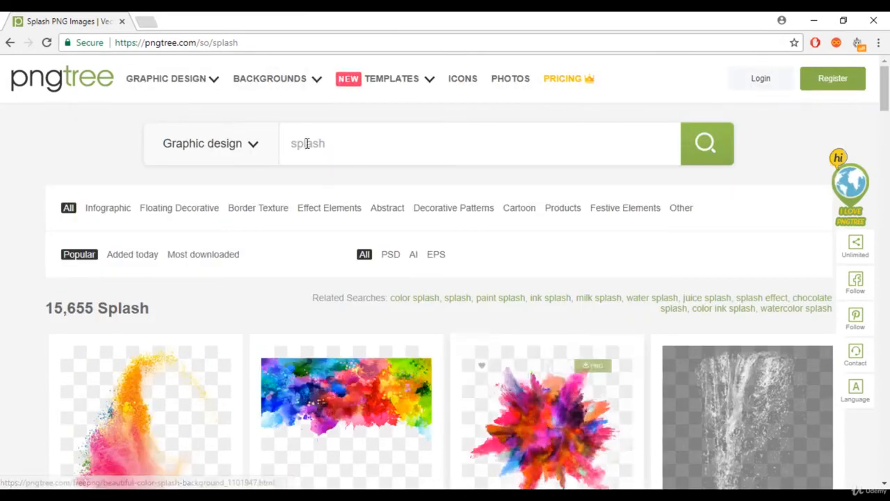
# Step: Look through the pngtree splash results for milk splash images, down to the Splash of milk picture
pyautogui.click(354, 144)
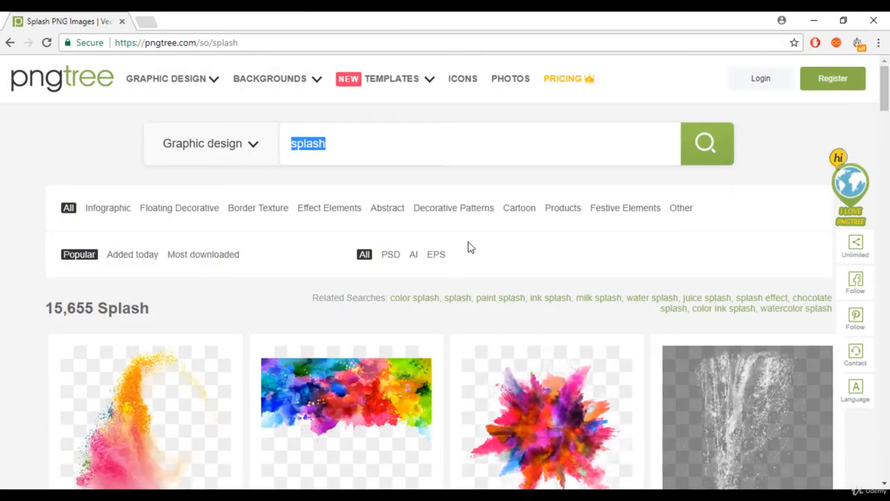
pyautogui.click(549, 258)
pyautogui.scroll(-10, 469, 374)
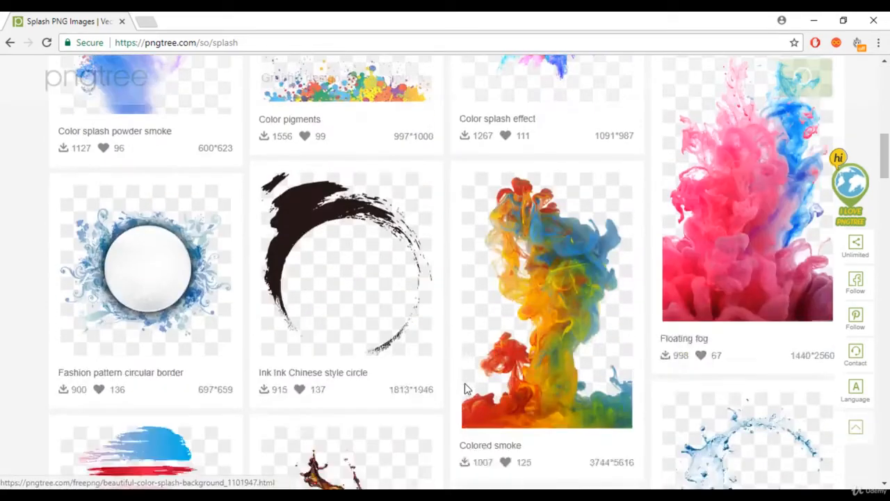
pyautogui.scroll(-4, 438, 396)
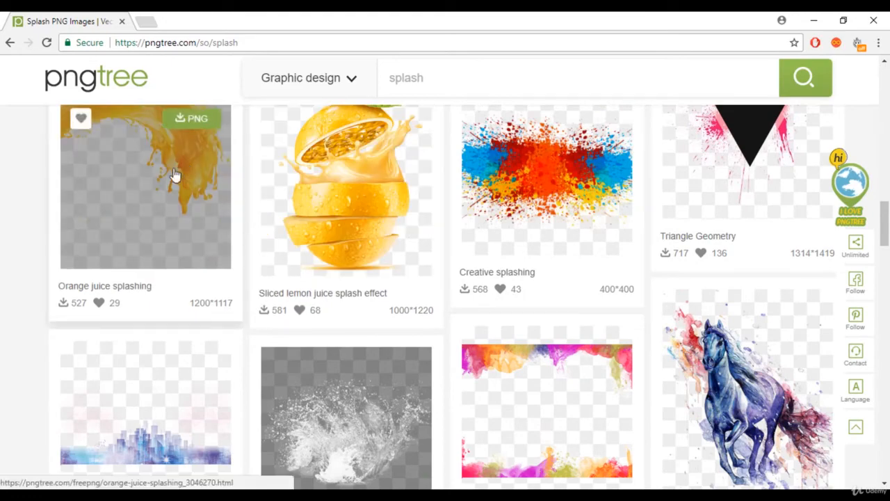
pyautogui.scroll(-4, 371, 189)
pyautogui.scroll(-3, 501, 304)
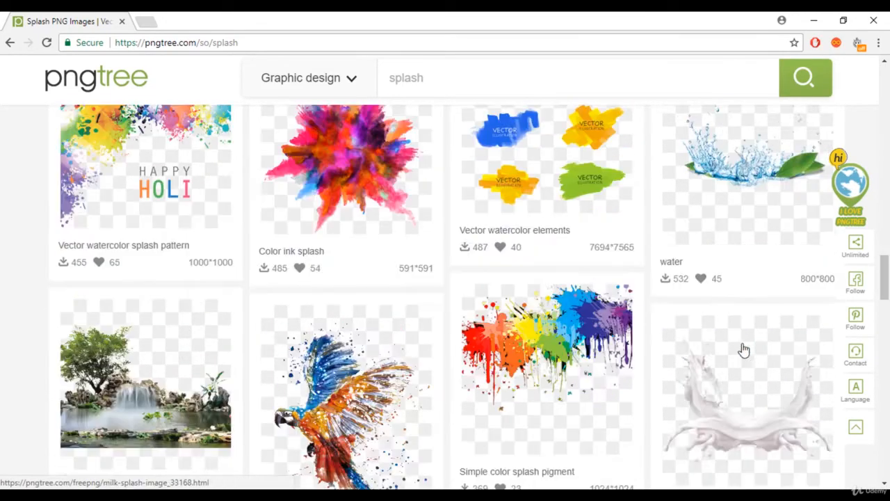
pyautogui.scroll(-5, 477, 392)
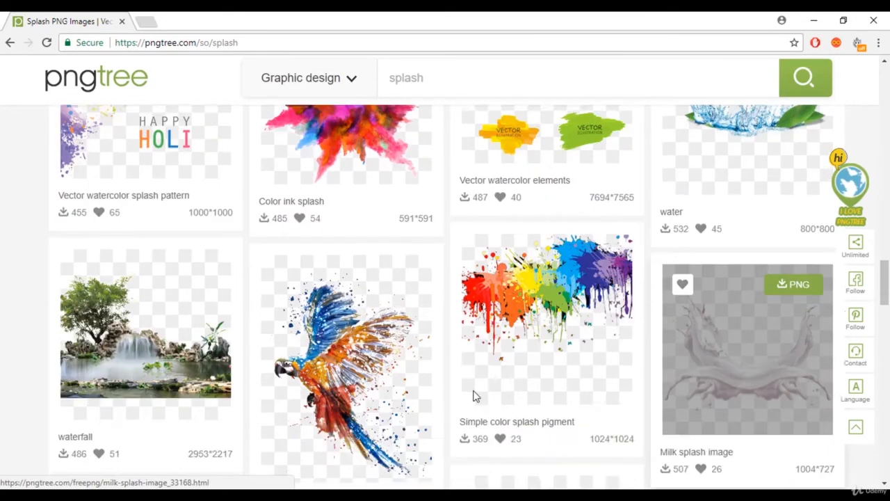
pyautogui.scroll(-4, 479, 397)
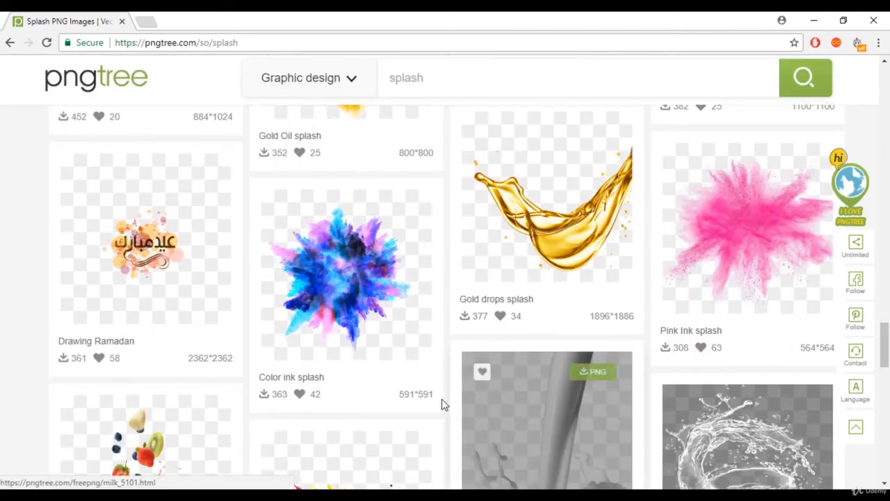
pyautogui.scroll(5, 443, 402)
pyautogui.scroll(-9, 517, 404)
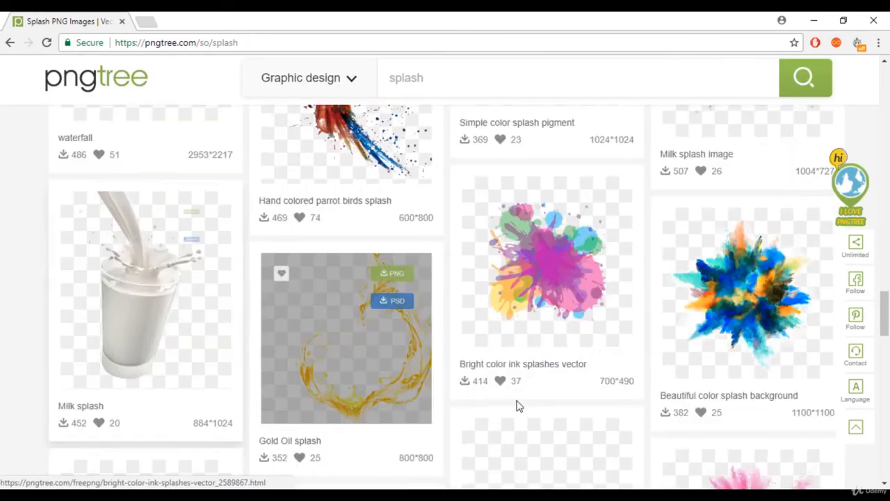
pyautogui.scroll(-4, 522, 407)
pyautogui.scroll(-4, 533, 415)
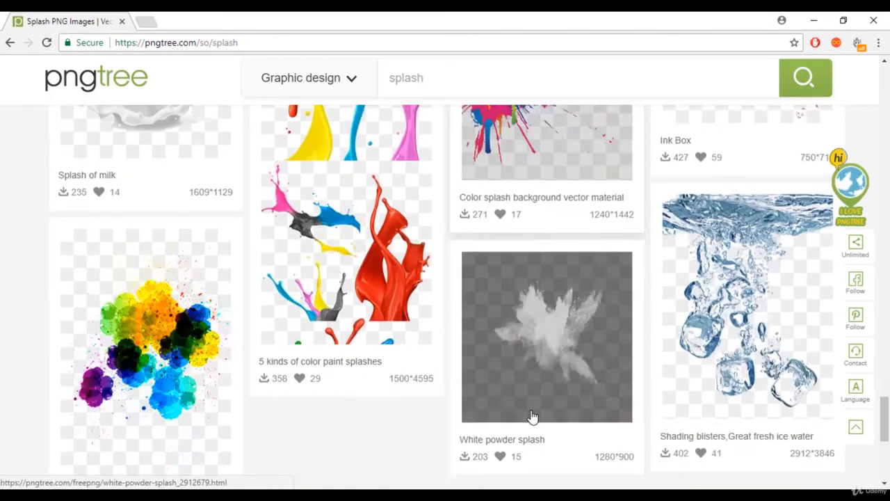
pyautogui.scroll(5, 452, 414)
pyautogui.scroll(-3, 324, 411)
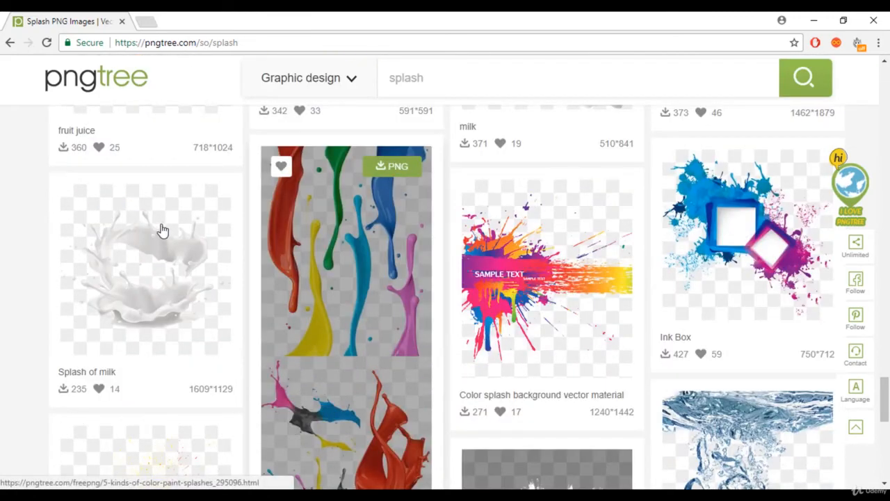
pyautogui.moveTo(181, 302)
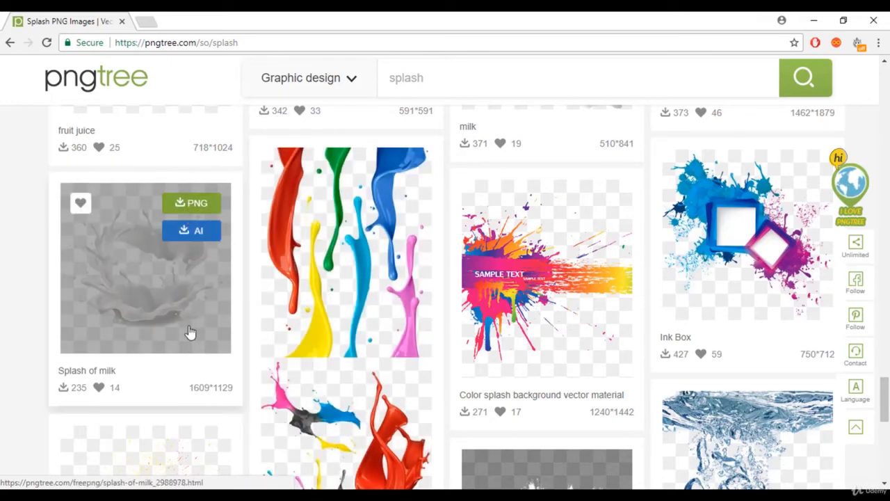
pyautogui.scroll(-5, 190, 338)
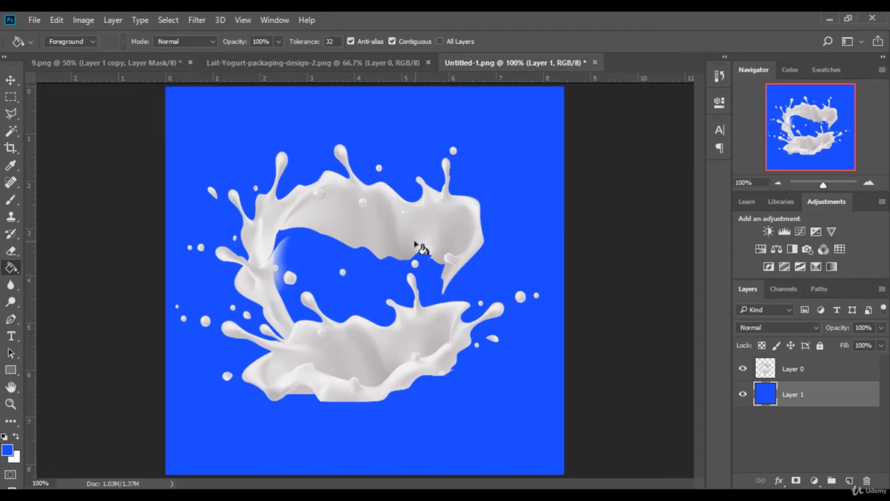
# Step: Switch to Photoshop, copy the milk splash from Untitled-1.png into the 9.png poster, and place it beside the cup
pyautogui.click(11, 79)
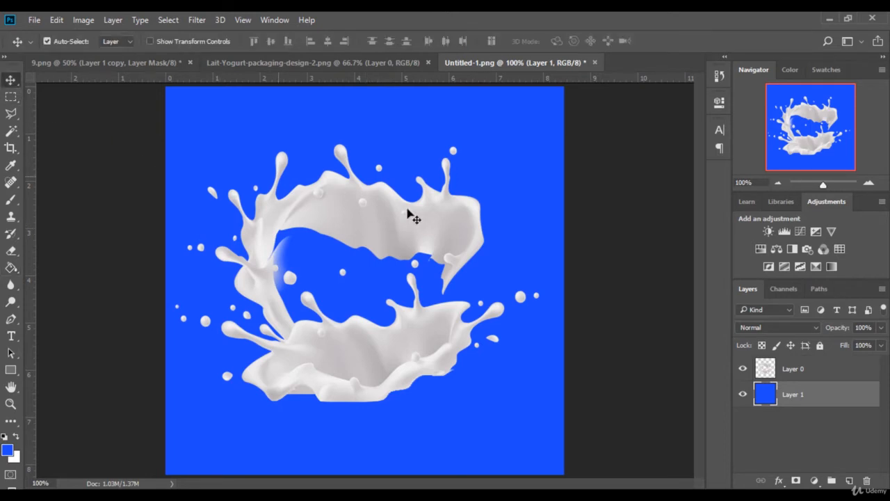
pyautogui.click(397, 230)
pyautogui.moveTo(396, 227); pyautogui.dragTo(530, 295)
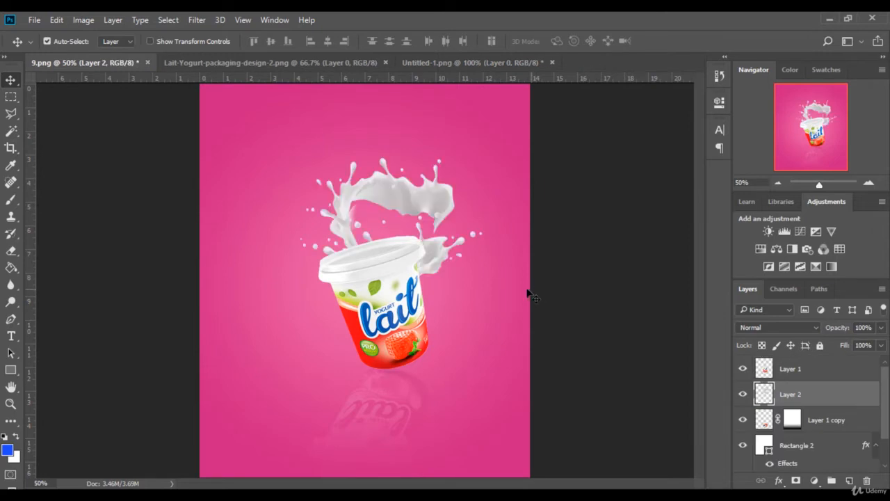
pyautogui.moveTo(434, 205); pyautogui.dragTo(325, 267)
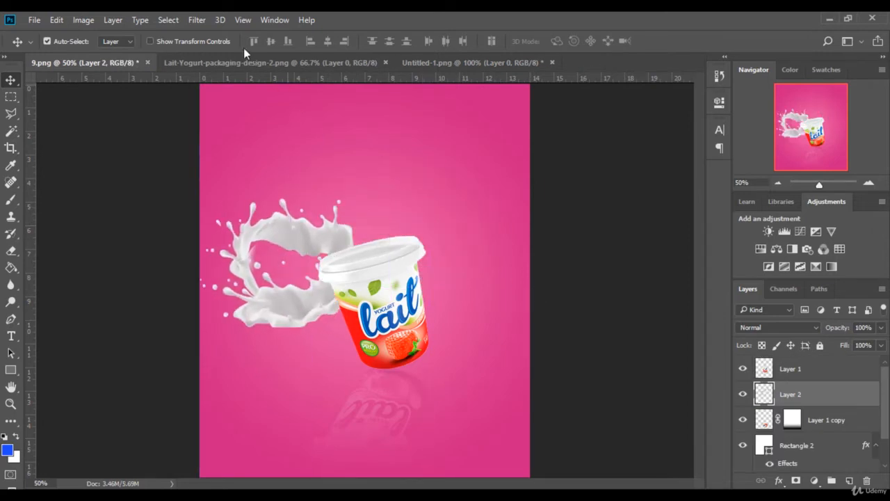
# Step: Move the milk splash above the cup with transform controls shown, and bring its layer in front of the cup layer
pyautogui.moveTo(383, 196)
pyautogui.mouseDown()
pyautogui.moveTo(394, 178)
pyautogui.moveTo(384, 181)
pyautogui.mouseUp()
pyautogui.moveTo(338, 222); pyautogui.dragTo(405, 174)
pyautogui.click(577, 42)
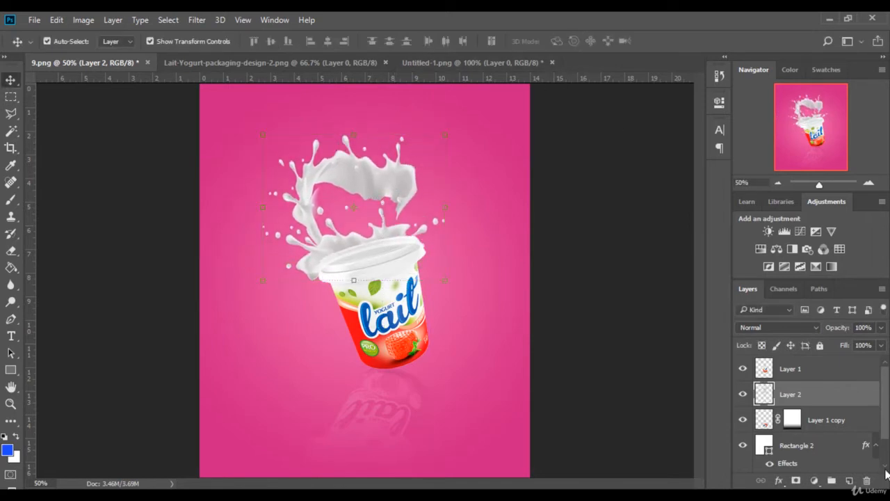
pyautogui.moveTo(829, 402); pyautogui.dragTo(830, 356)
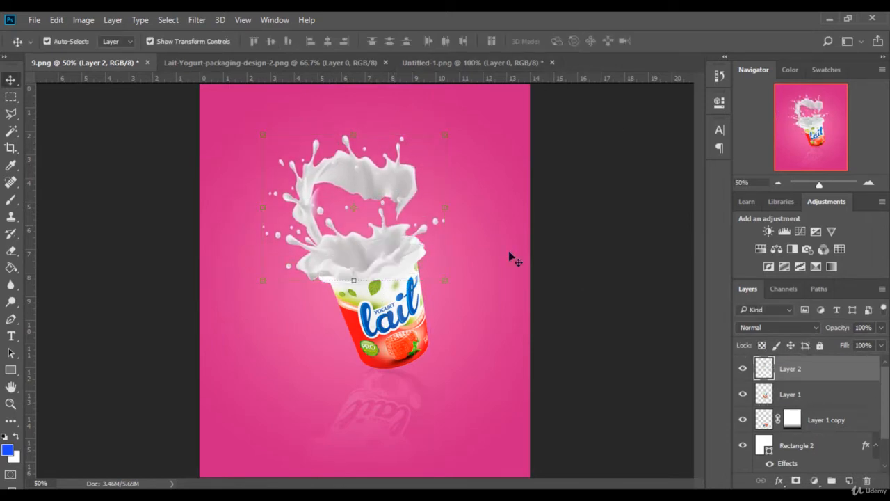
pyautogui.moveTo(380, 221); pyautogui.dragTo(391, 222)
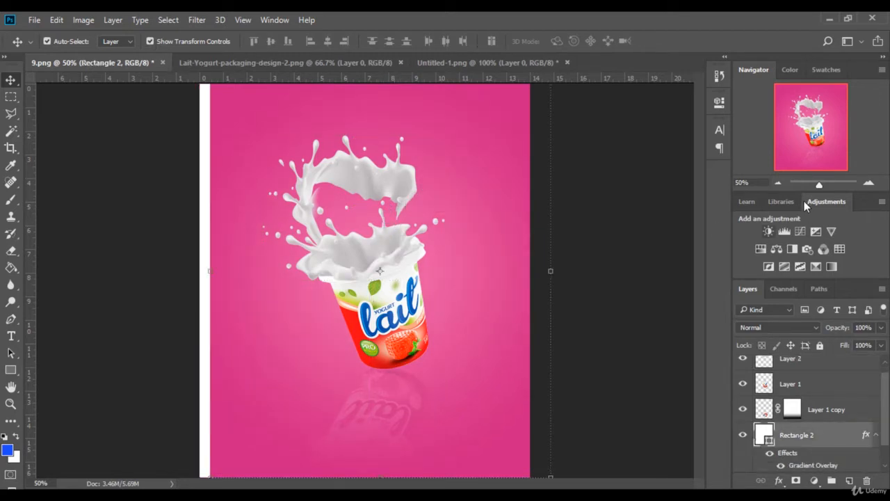
pyautogui.click(720, 76)
pyautogui.click(616, 248)
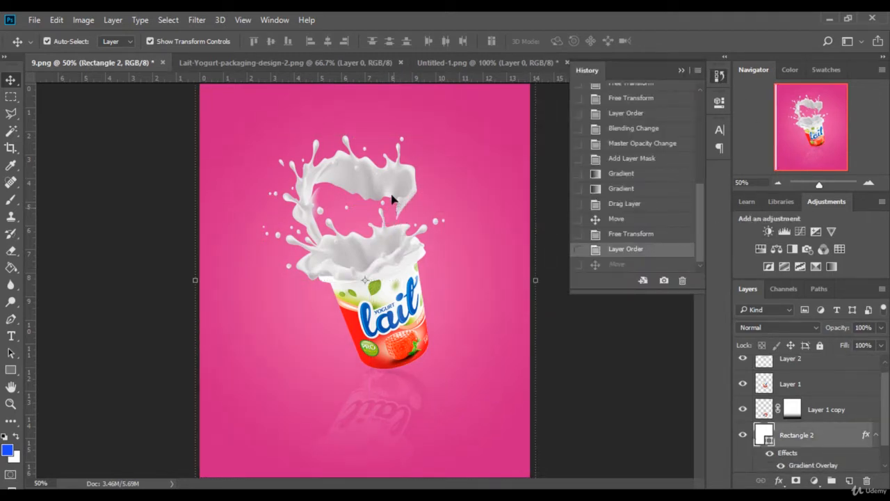
# Step: Lower the milk splash over the cup's rim and stretch its width to 101.08%
pyautogui.moveTo(380, 187); pyautogui.dragTo(391, 197)
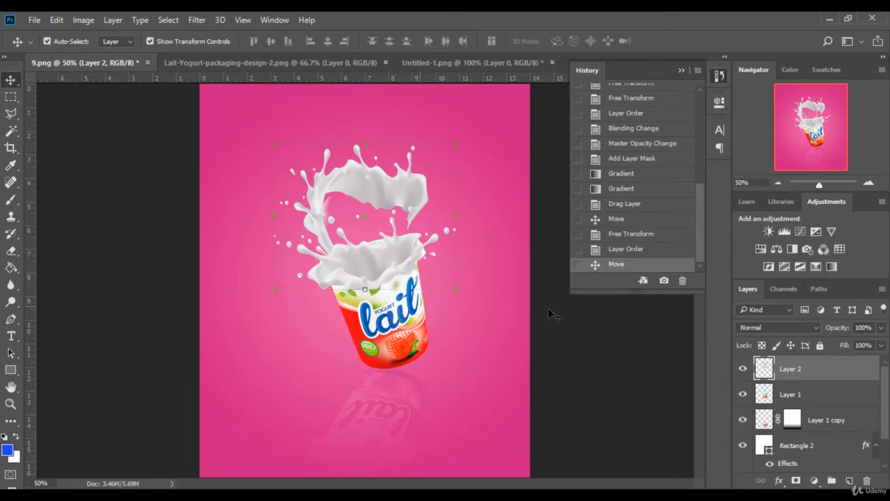
pyautogui.moveTo(821, 185); pyautogui.dragTo(831, 187)
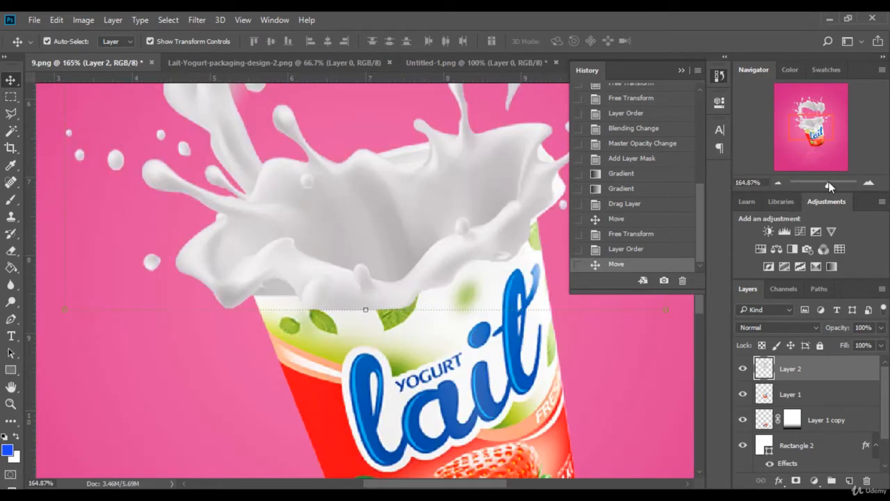
pyautogui.moveTo(453, 484); pyautogui.dragTo(482, 484)
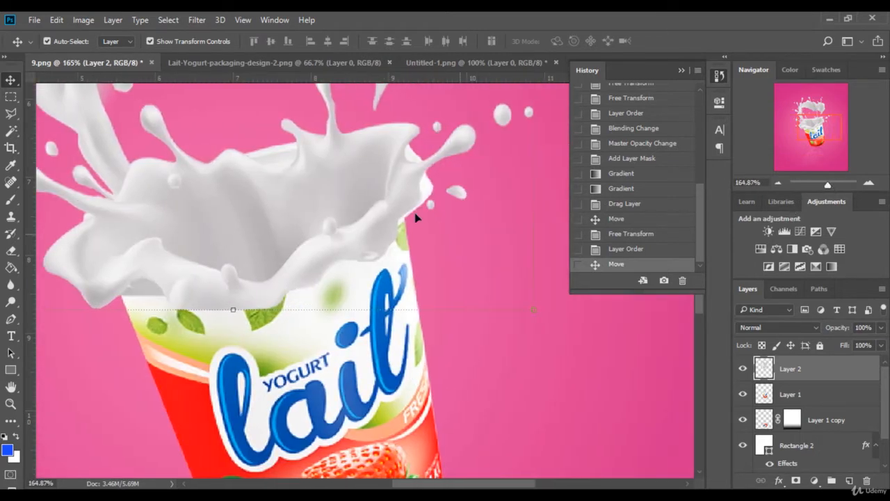
pyautogui.scroll(5, 421, 236)
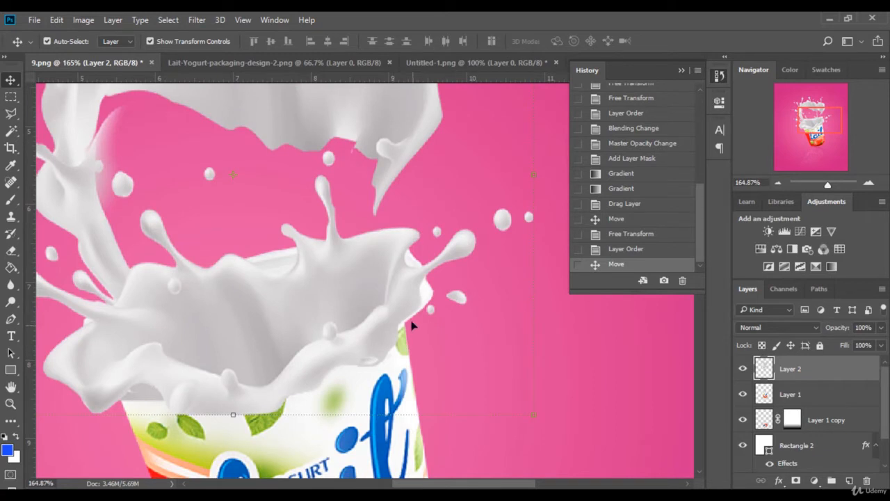
pyautogui.moveTo(536, 177); pyautogui.dragTo(541, 175)
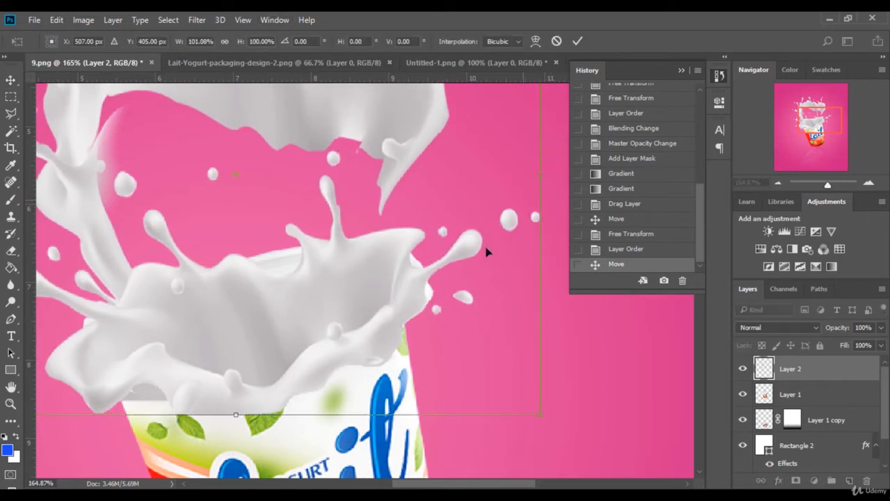
pyautogui.click(577, 40)
# Step: On the cup layer, outline the rim sticking out at the splash's right side with the Polygonal Lasso, delete it, and deselect
pyautogui.hotkey('alt', '[')
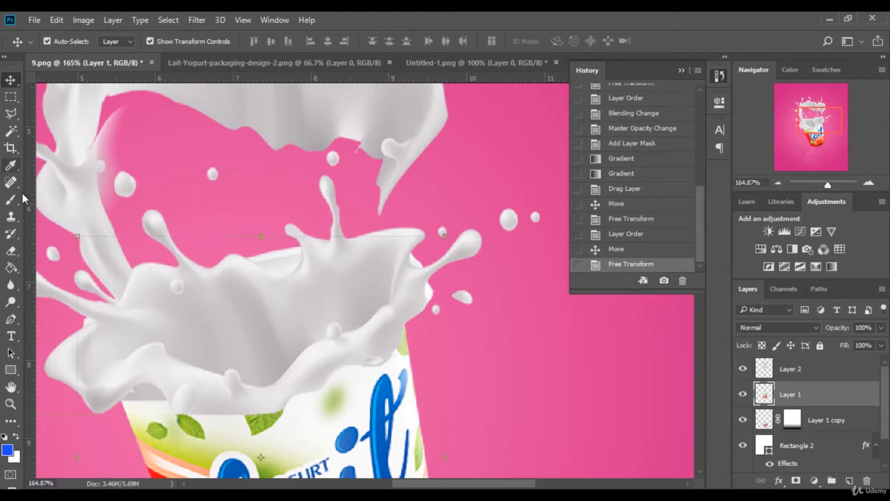
pyautogui.click(10, 113)
pyautogui.click(426, 307)
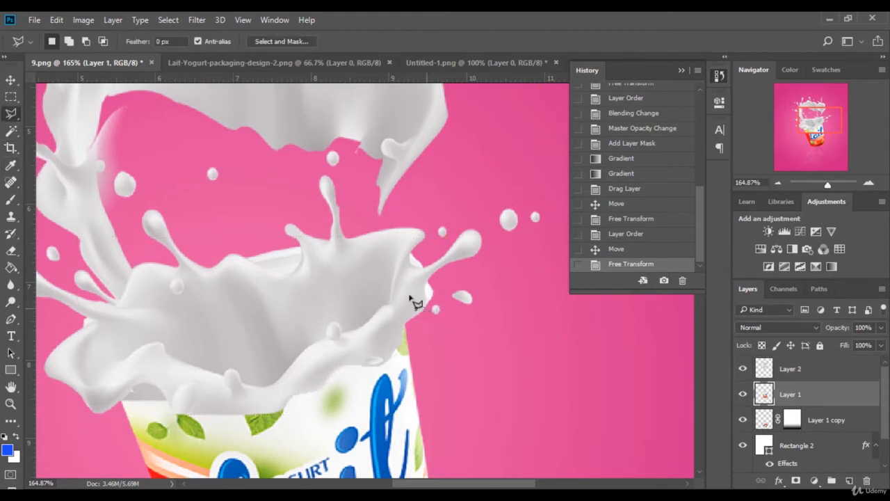
pyautogui.click(395, 265)
pyautogui.click(396, 229)
pyautogui.click(424, 224)
pyautogui.click(446, 260)
pyautogui.click(452, 312)
pyautogui.click(427, 309)
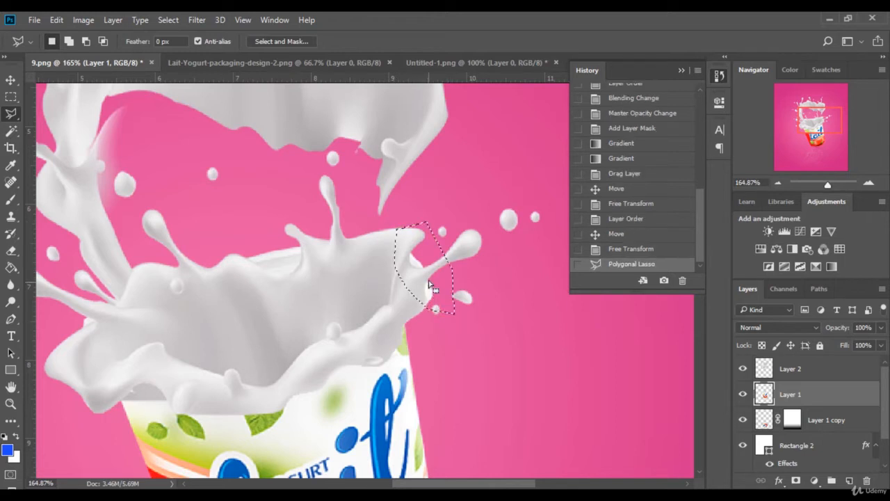
pyautogui.press('Delete')
pyautogui.press('Delete')
pyautogui.hotkey('ctrl', 'd')
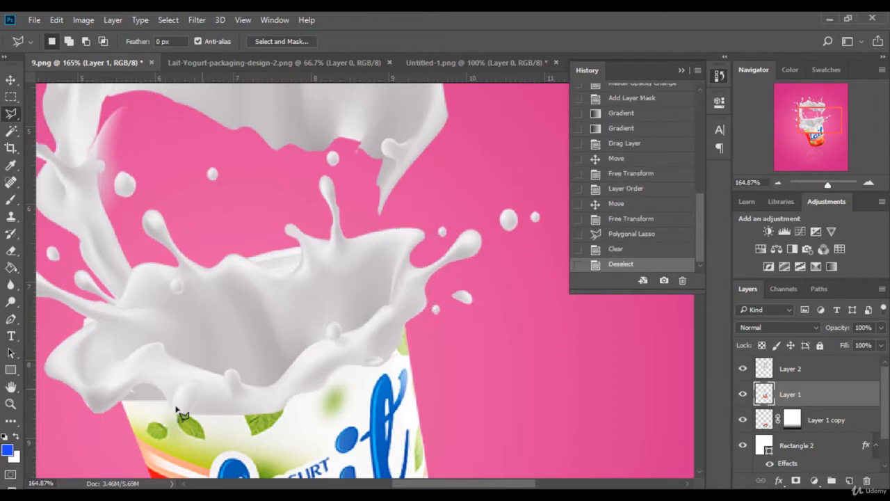
# Step: Lasso and delete the small piece of cup rim showing beyond the splash's left side, and clear the selection
pyautogui.click(83, 336)
pyautogui.click(94, 313)
pyautogui.click(76, 307)
pyautogui.click(67, 323)
pyautogui.click(85, 338)
pyautogui.press('Delete')
pyautogui.hotkey('ctrl', 'd')
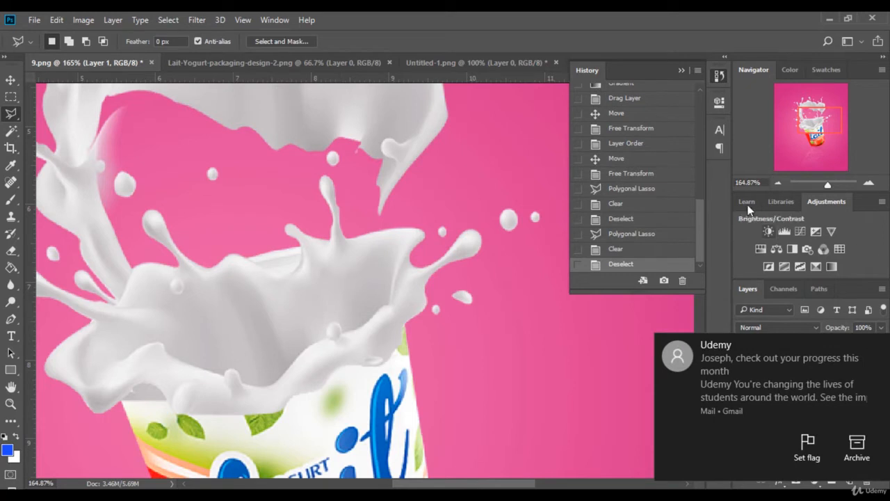
# Step: Lasso and delete the back edge of the cup rim showing above the splash, and clear the selection
pyautogui.click(321, 269)
pyautogui.click(265, 286)
pyautogui.click(220, 259)
pyautogui.click(293, 221)
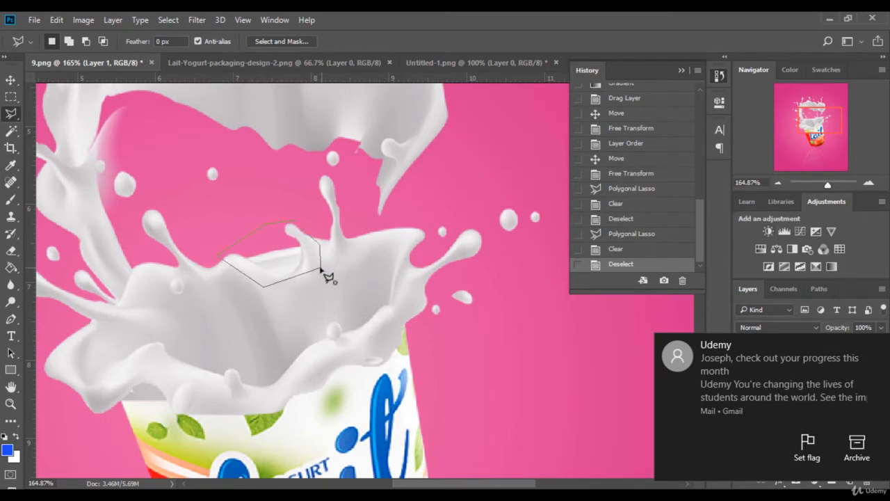
pyautogui.click(322, 270)
pyautogui.press('Delete')
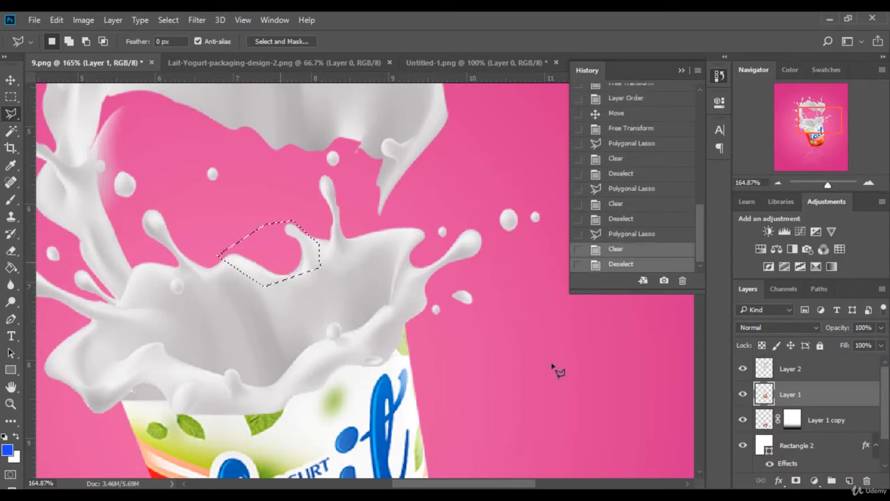
pyautogui.hotkey('ctrl', 'd')
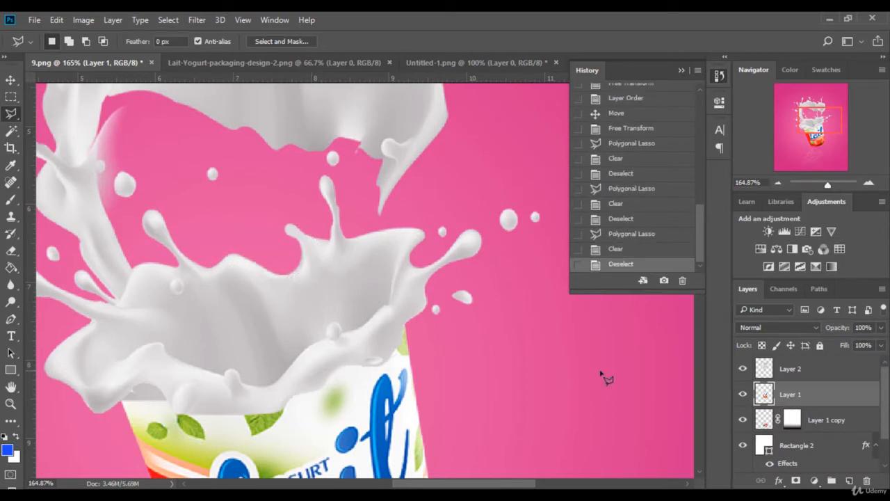
pyautogui.click(760, 181)
pyautogui.write('50')
pyautogui.press('Return')
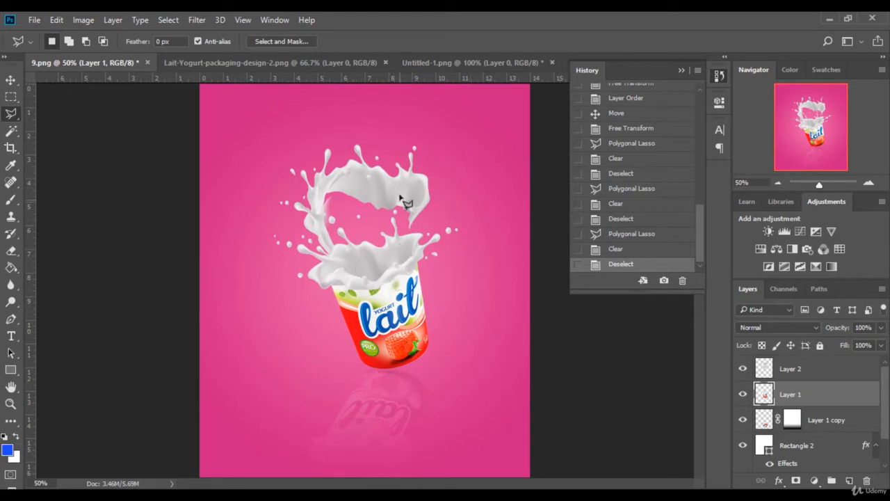
pyautogui.click(81, 21)
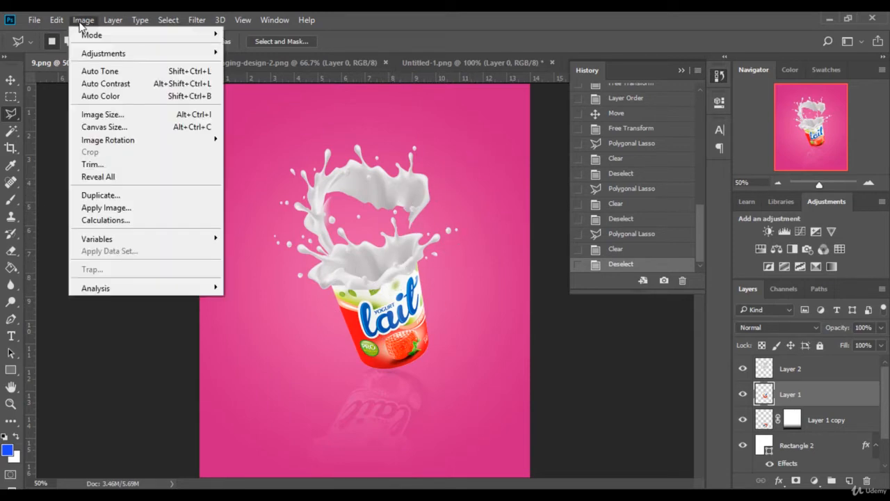
pyautogui.moveTo(127, 53)
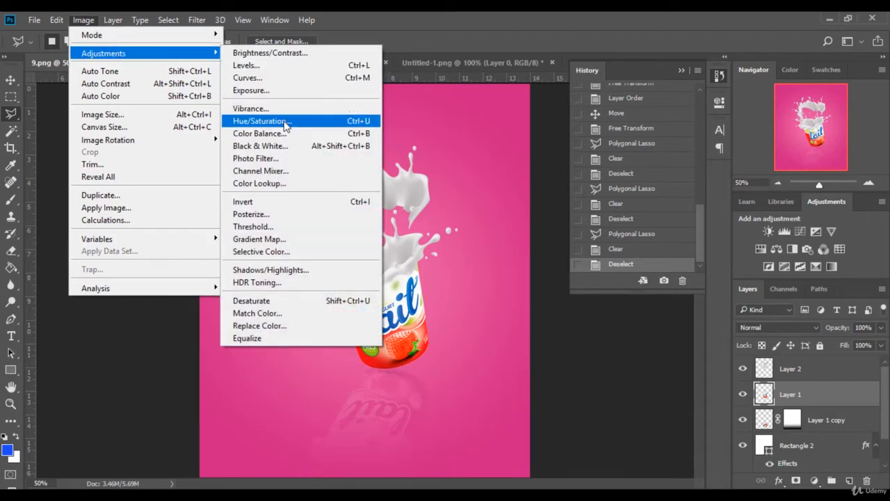
pyautogui.click(261, 121)
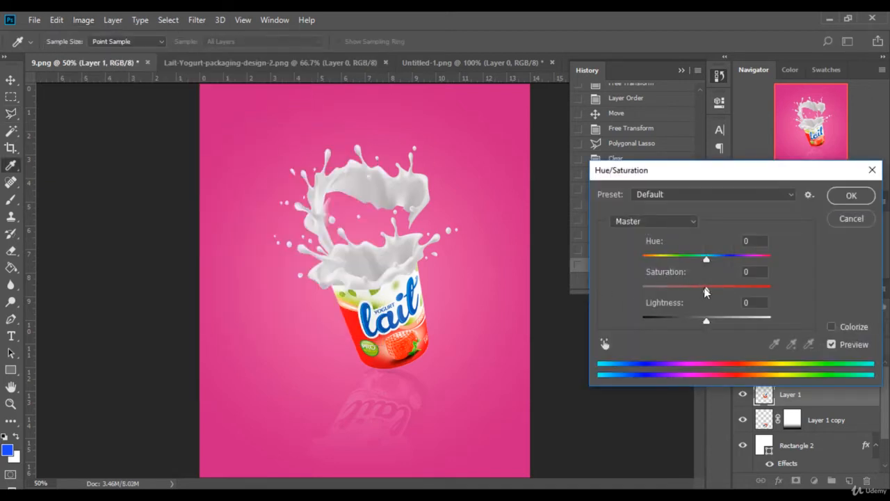
pyautogui.moveTo(705, 290); pyautogui.dragTo(745, 287)
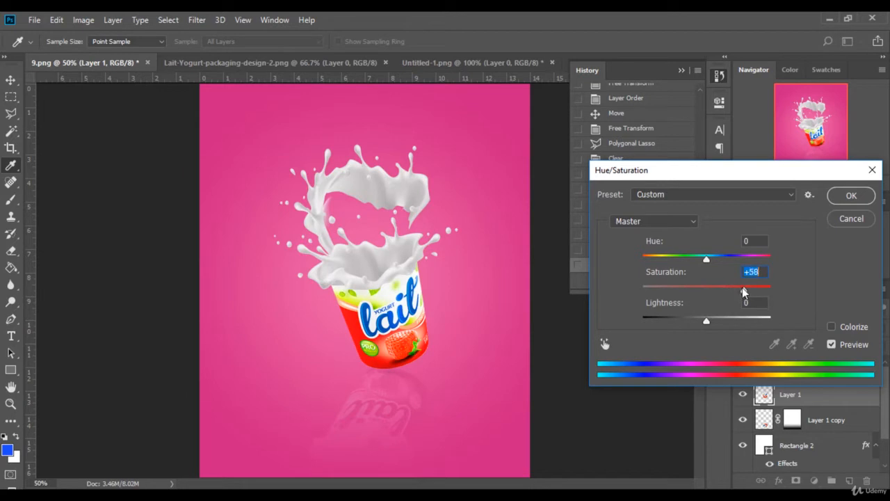
pyautogui.click(852, 219)
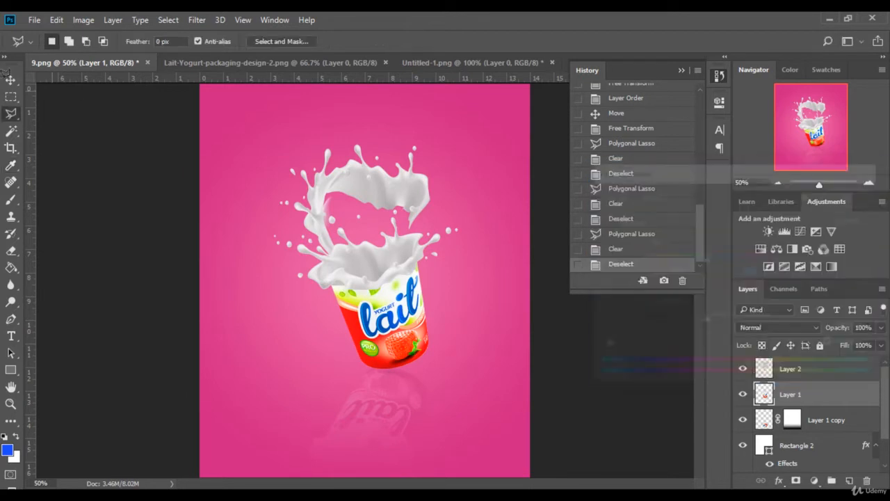
# Step: Select the milk splash layer and raise its saturation with a Hue/Saturation adjustment
pyautogui.press('v')
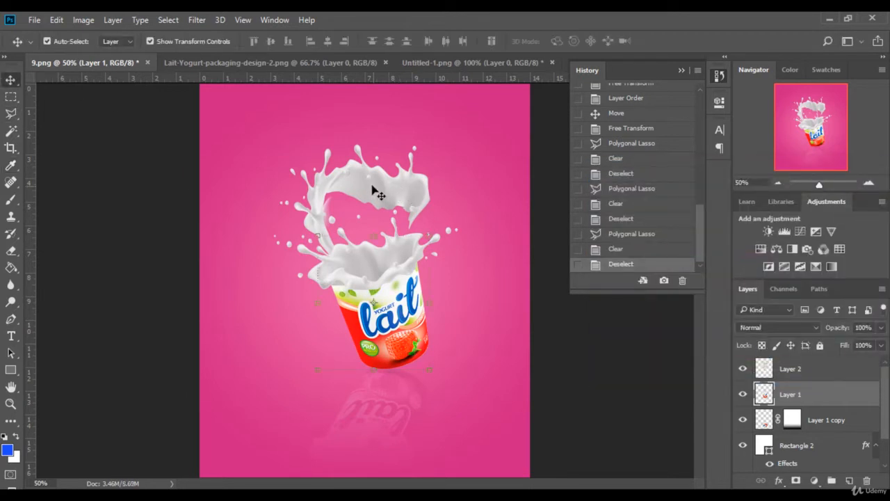
pyautogui.click(386, 187)
pyautogui.click(83, 19)
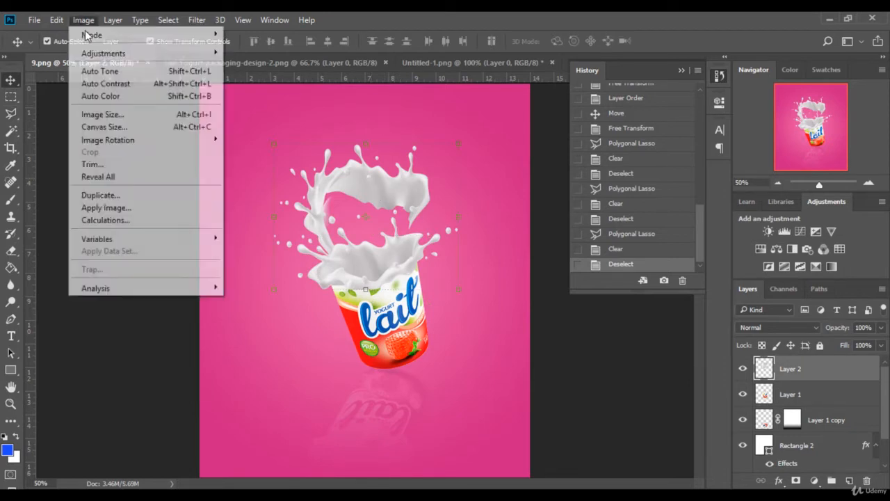
pyautogui.moveTo(125, 54)
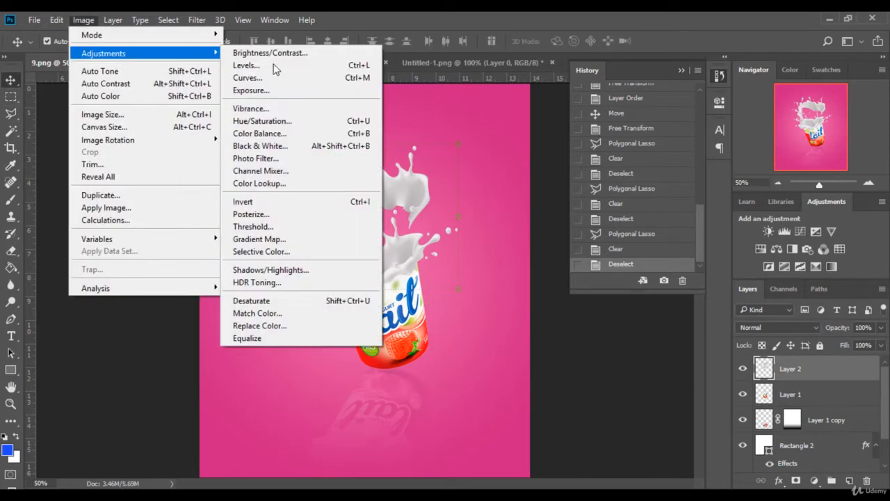
pyautogui.click(306, 123)
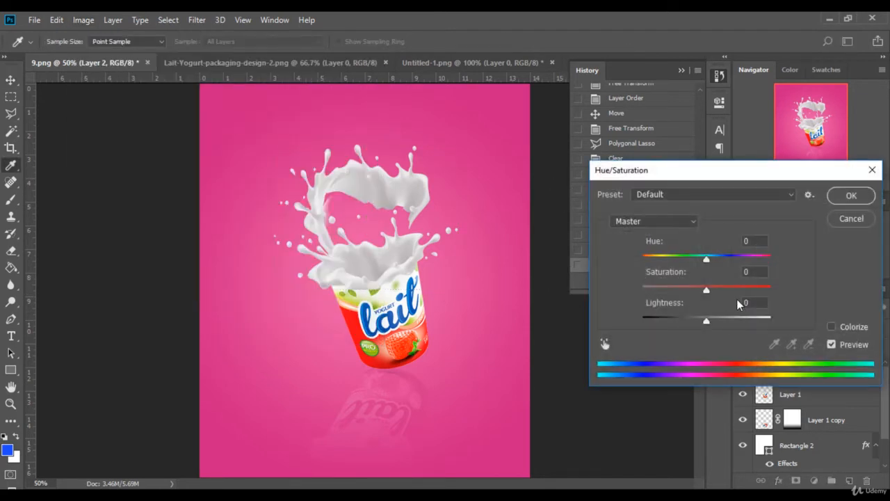
pyautogui.moveTo(711, 289); pyautogui.dragTo(721, 286)
pyautogui.moveTo(739, 288); pyautogui.dragTo(738, 287)
pyautogui.click(852, 196)
# Step: Tint the milk splash pink with Color Balance, shifting its midtones strongly toward red and magenta
pyautogui.click(83, 20)
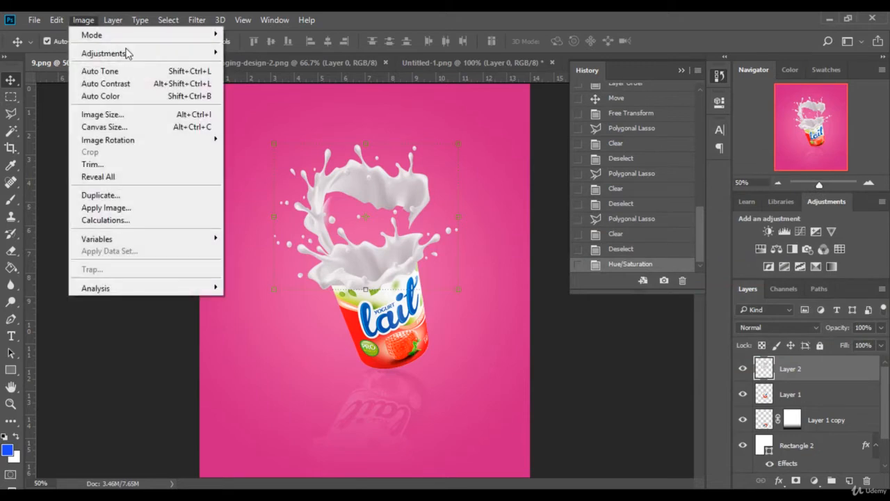
pyautogui.moveTo(127, 53)
pyautogui.click(283, 133)
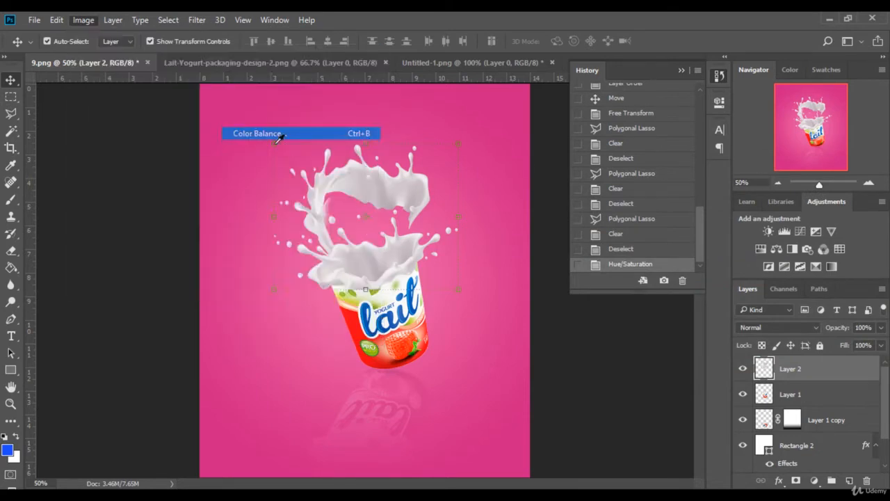
pyautogui.moveTo(616, 206); pyautogui.dragTo(578, 208)
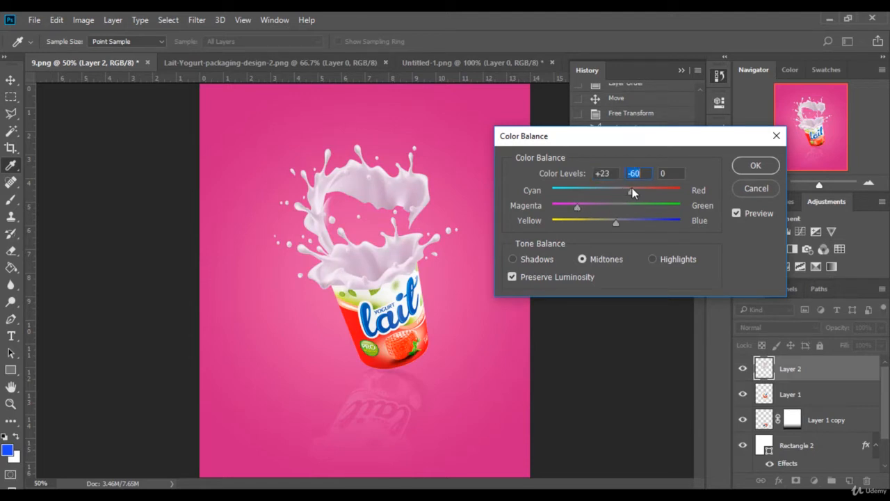
pyautogui.moveTo(633, 188); pyautogui.dragTo(673, 181)
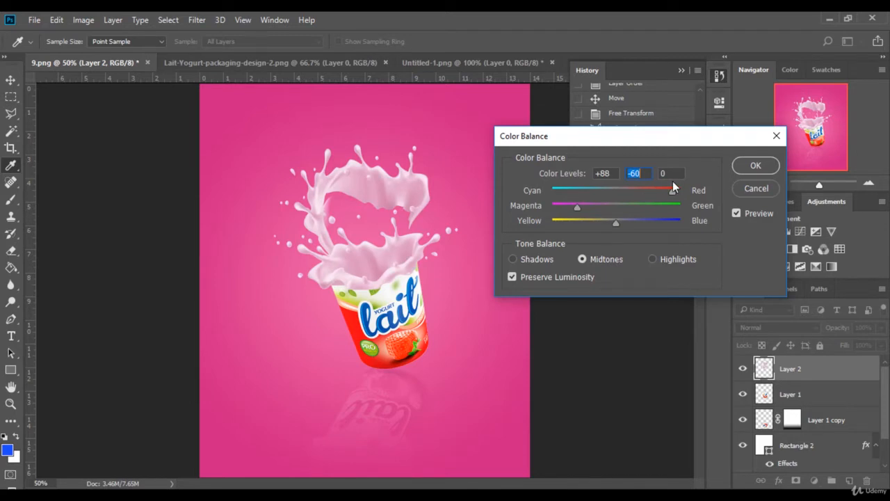
pyautogui.moveTo(672, 181); pyautogui.dragTo(694, 193)
pyautogui.moveTo(567, 205); pyautogui.dragTo(567, 206)
pyautogui.click(755, 167)
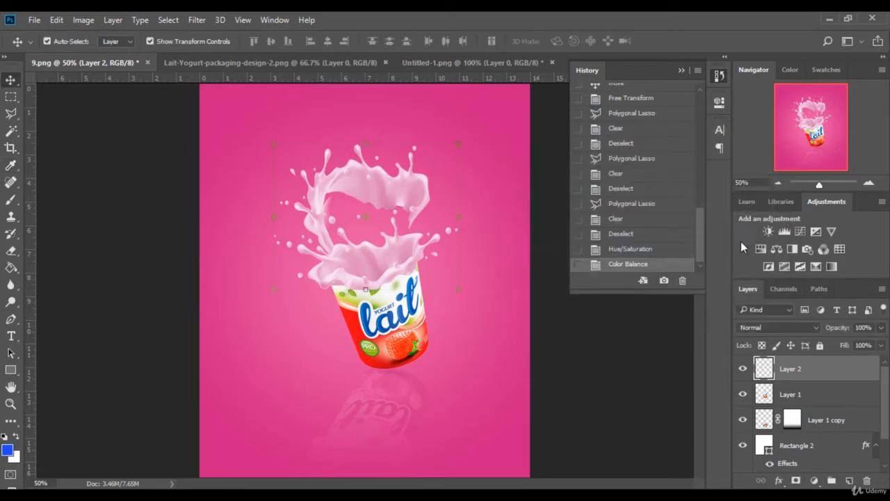
# Step: Apply a Levels adjustment to the milk splash, raising the black input level slightly to deepen its shadows
pyautogui.click(83, 20)
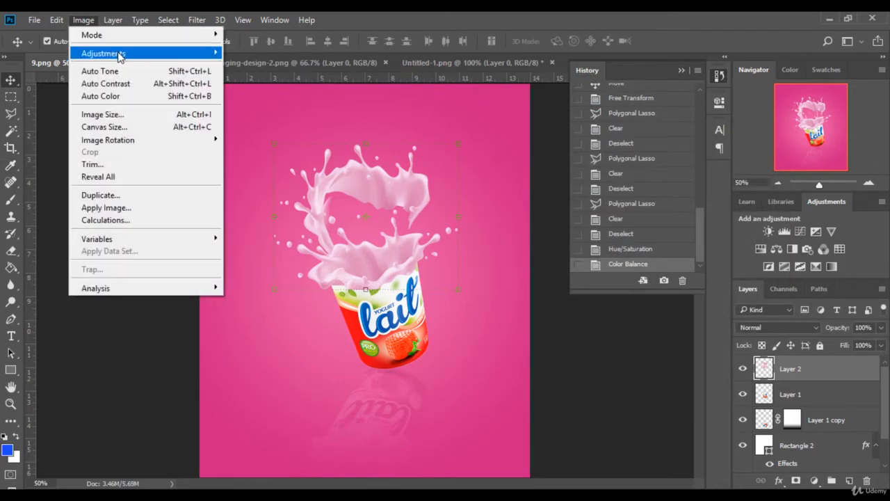
pyautogui.moveTo(121, 58)
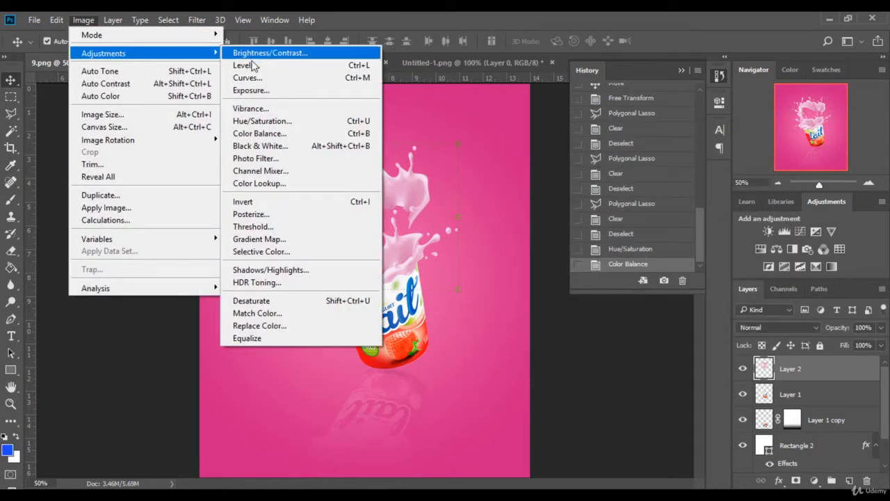
pyautogui.click(279, 71)
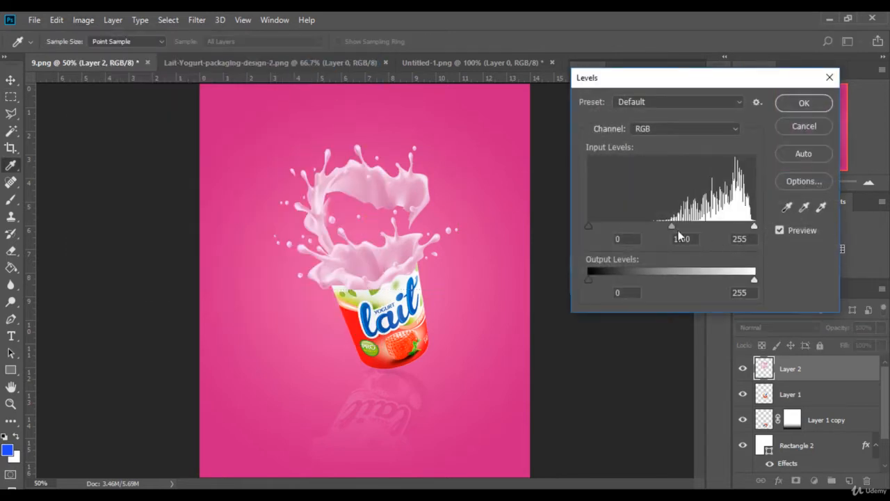
pyautogui.moveTo(593, 223); pyautogui.dragTo(598, 224)
pyautogui.click(804, 105)
# Step: Switch to the project folder and open the splash picture 3 in Adobe Photoshop CC 2018
pyautogui.press('v')
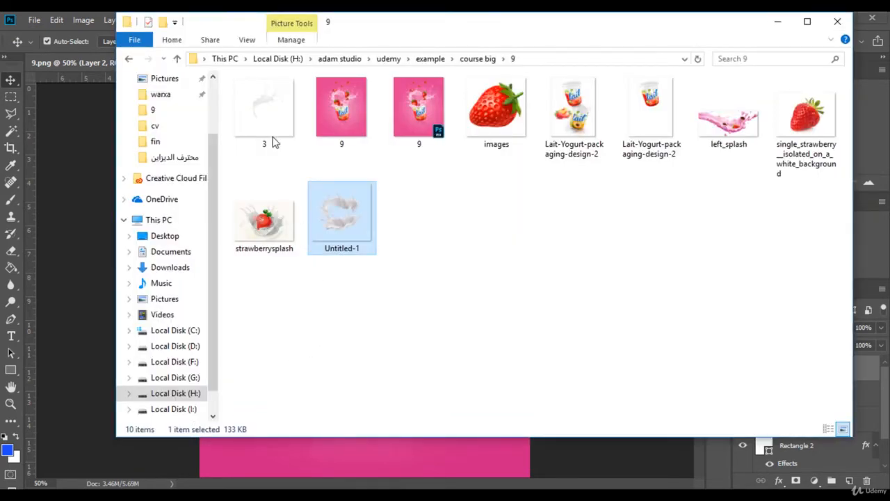
pyautogui.doubleClick(268, 123)
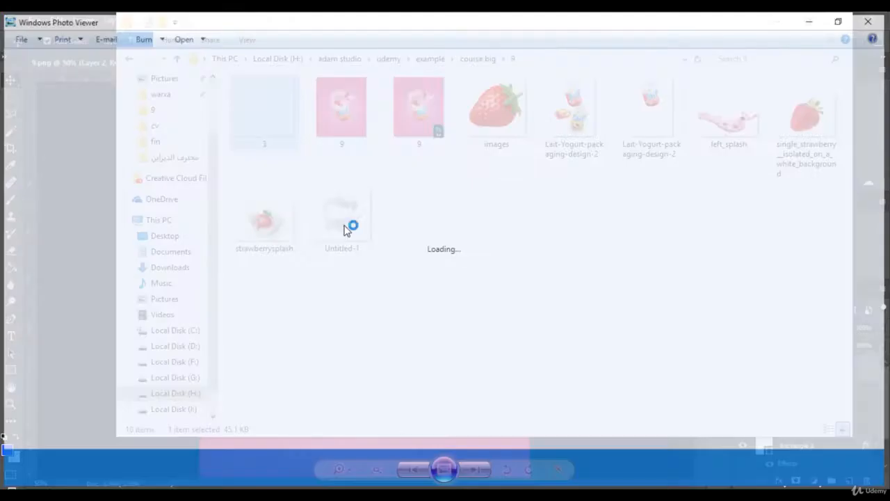
pyautogui.rightClick(442, 237)
pyautogui.moveTo(519, 243)
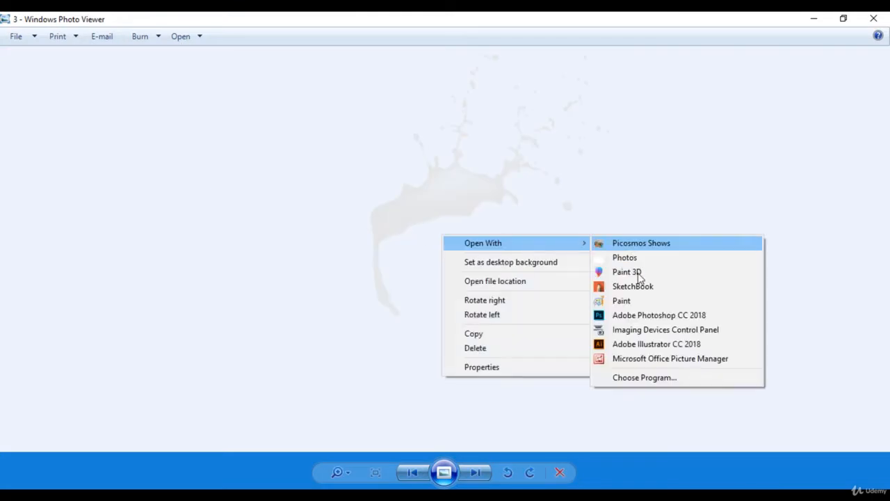
pyautogui.click(634, 317)
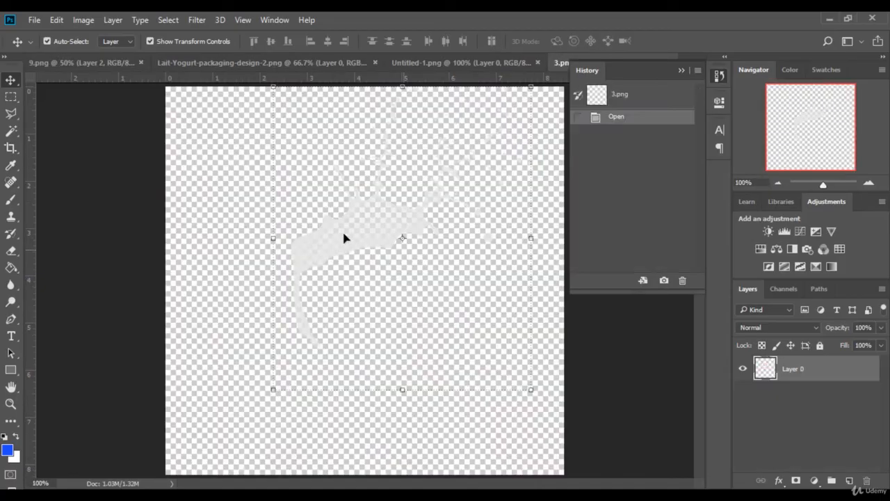
# Step: Bring the 3.png splash into the poster beside the milk splash's upper right and order its layer just below Layer 2
pyautogui.moveTo(311, 242); pyautogui.dragTo(320, 382)
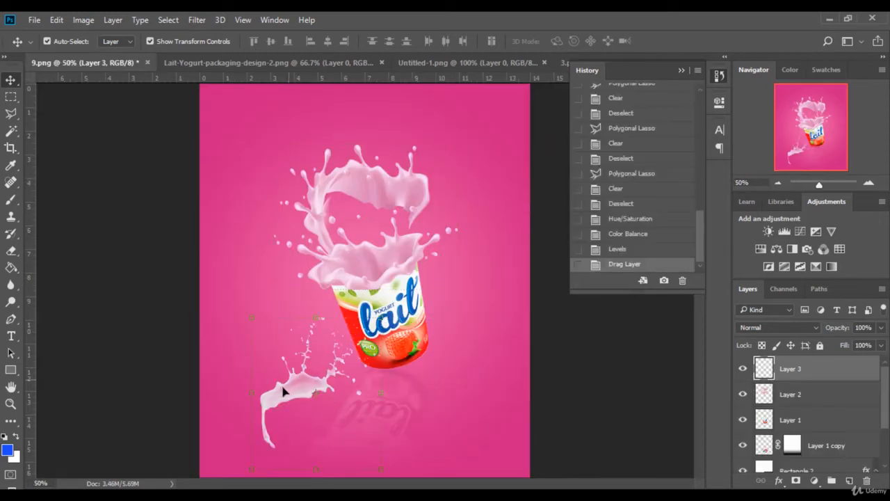
pyautogui.moveTo(257, 337); pyautogui.dragTo(432, 216)
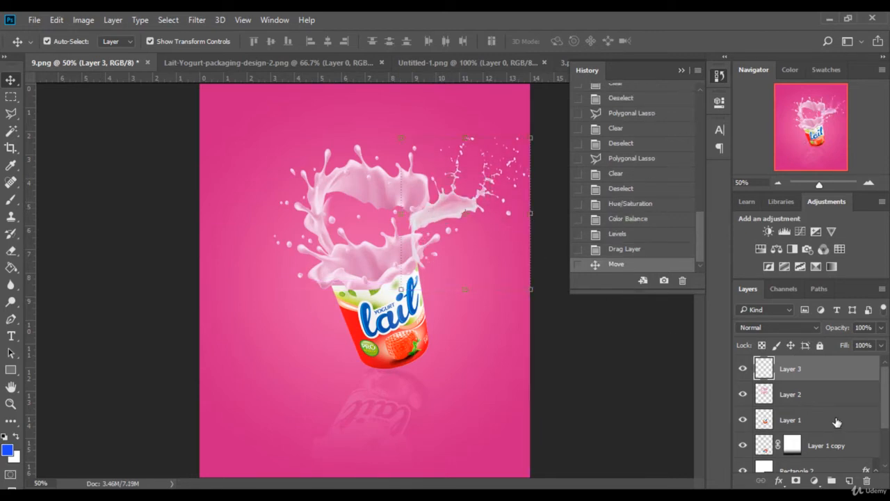
pyautogui.moveTo(828, 370); pyautogui.dragTo(829, 408)
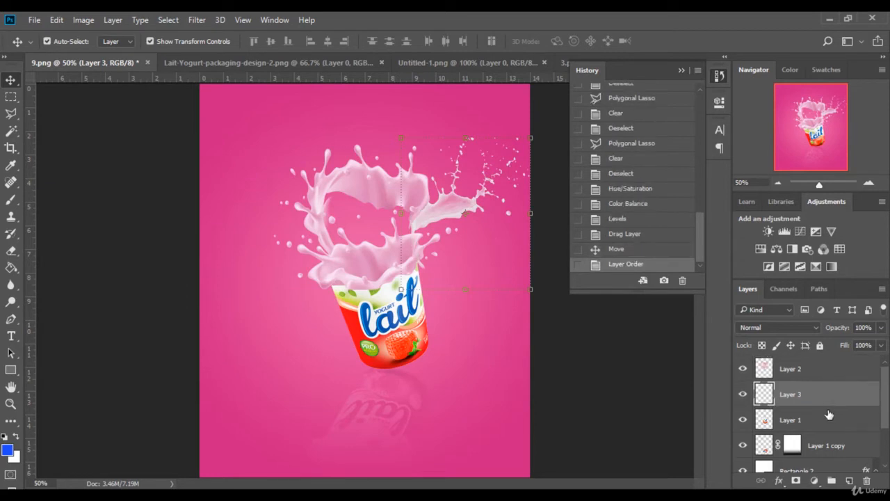
# Step: Raise the saturation of the newly added splash on Layer 3 with a Hue/Saturation adjustment
pyautogui.click(84, 22)
pyautogui.moveTo(116, 54)
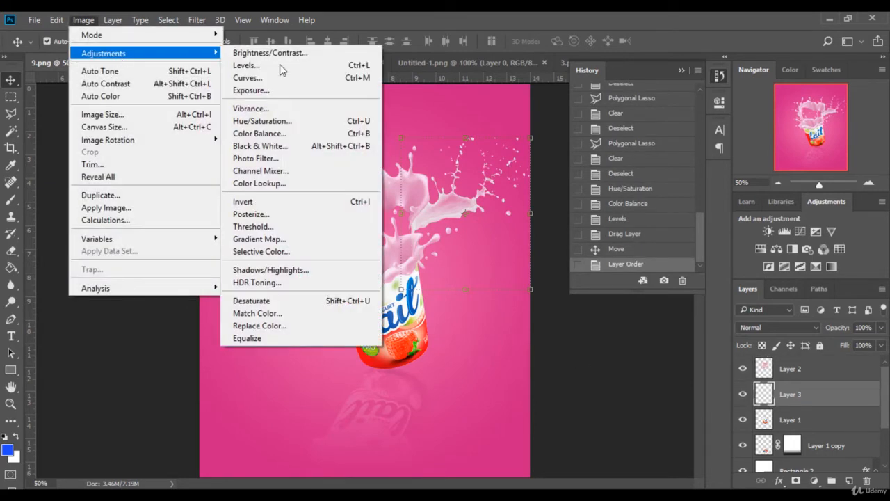
pyautogui.click(268, 123)
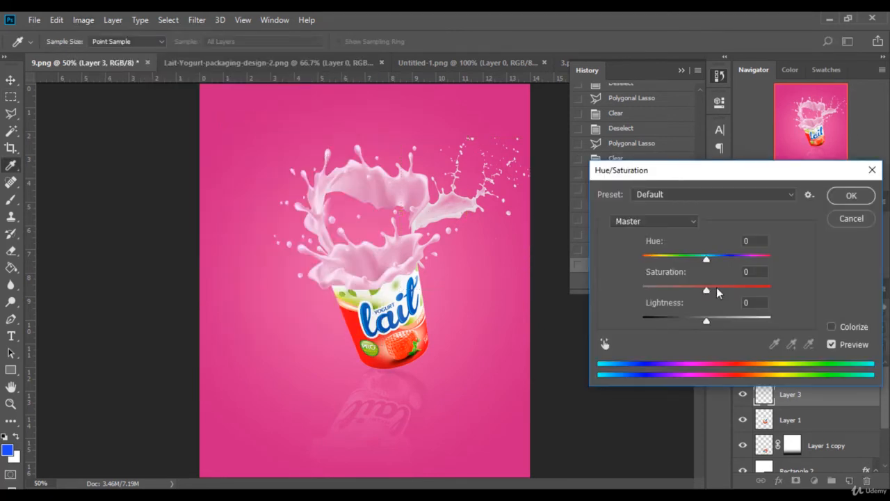
pyautogui.click(862, 197)
# Step: Tint the Layer 3 splash pink with Color Balance midtones of +57 toward red and -58 toward magenta
pyautogui.click(87, 20)
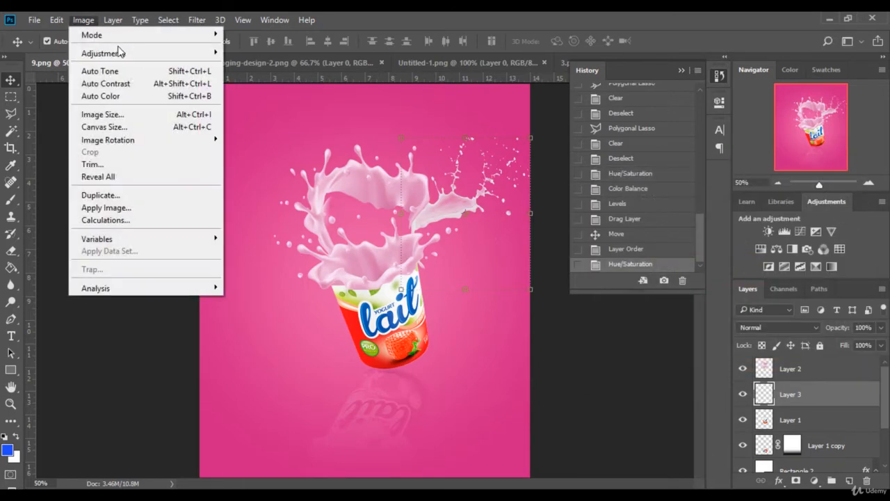
pyautogui.moveTo(165, 56)
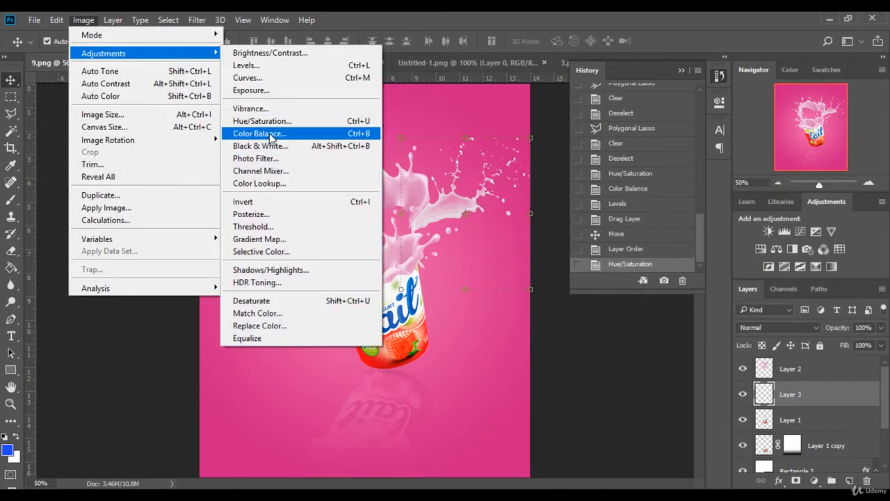
pyautogui.click(362, 133)
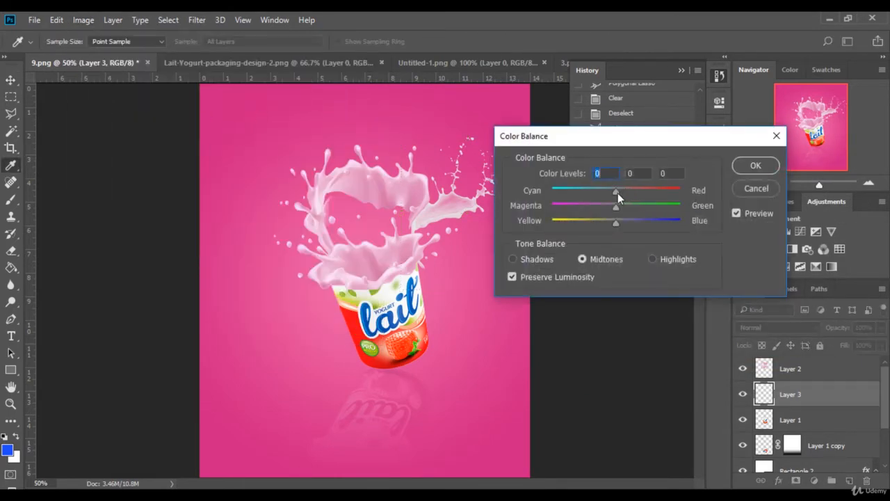
pyautogui.moveTo(641, 192); pyautogui.dragTo(654, 189)
pyautogui.moveTo(613, 209); pyautogui.dragTo(578, 207)
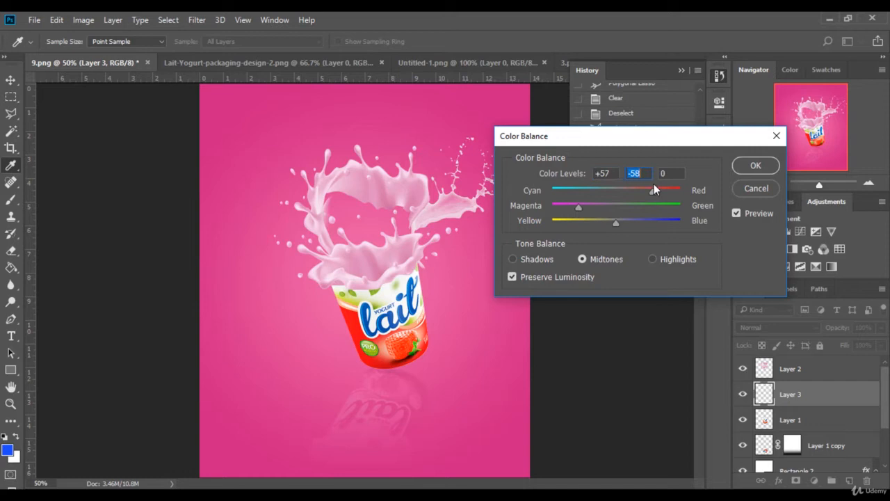
pyautogui.click(756, 165)
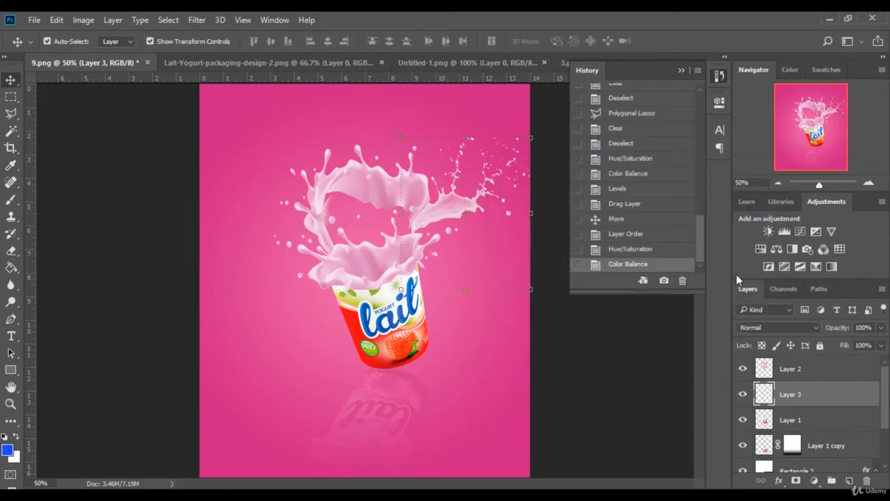
pyautogui.click(164, 40)
# Step: Switch to the project folder, open the strawberry picture named images in Adobe Photoshop CC 2018, and minimize the folder window
pyautogui.hotkey('alt', 'Tab')
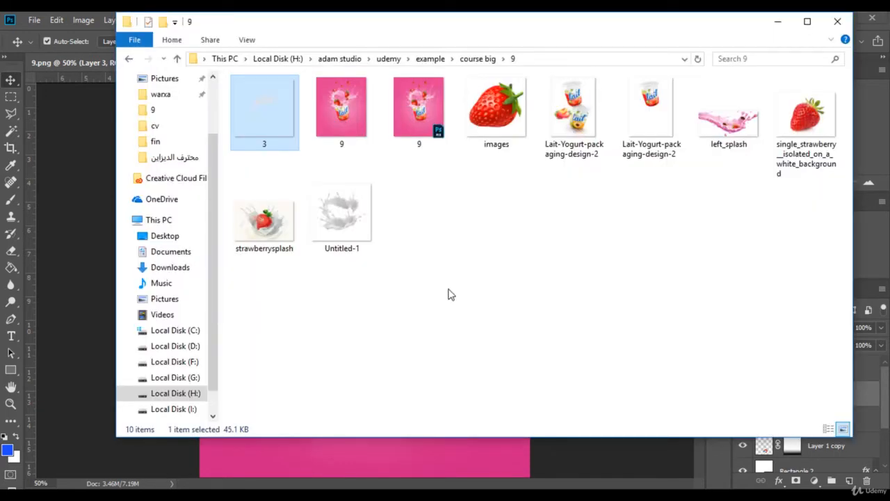
pyautogui.doubleClick(495, 111)
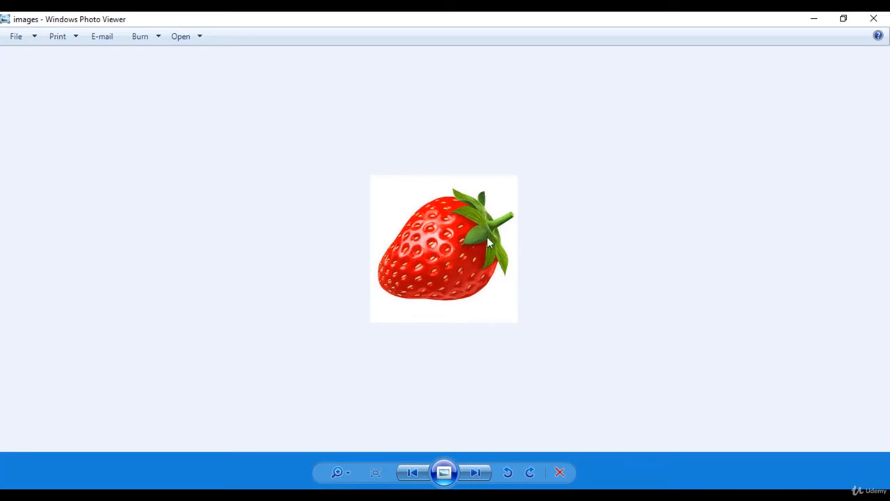
pyautogui.rightClick(436, 259)
pyautogui.moveTo(459, 268)
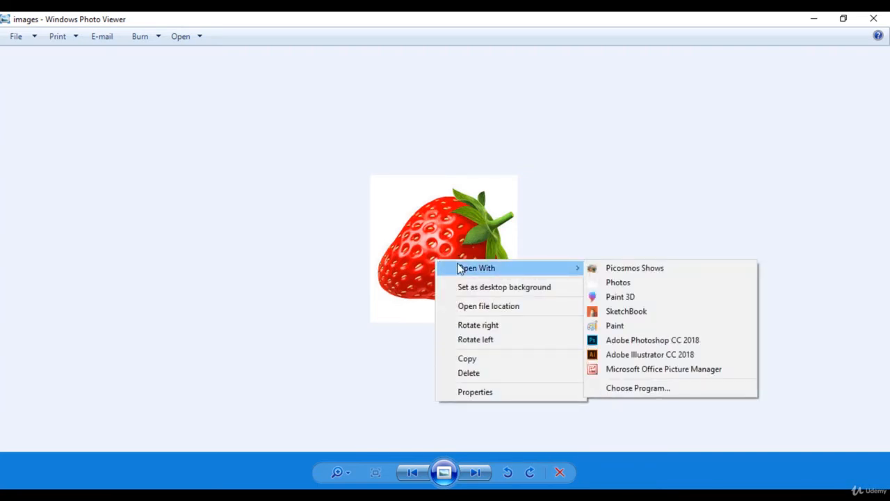
pyautogui.click(615, 340)
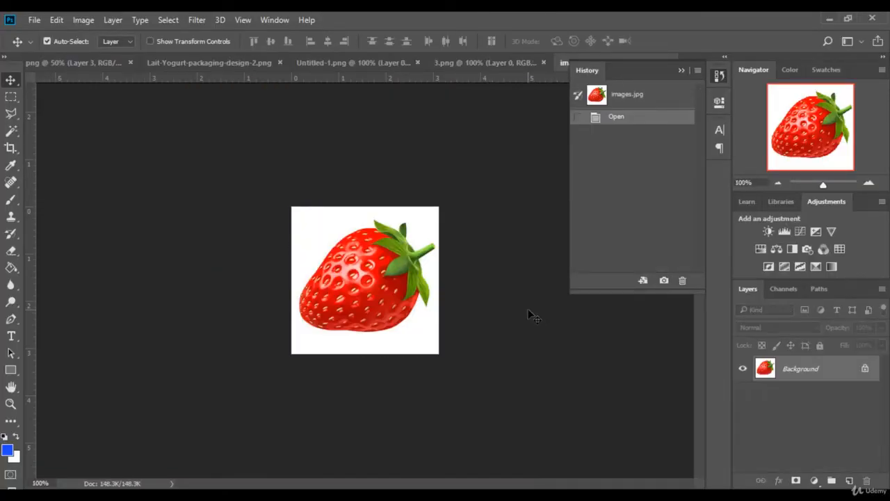
pyautogui.hotkey('alt', 'Tab')
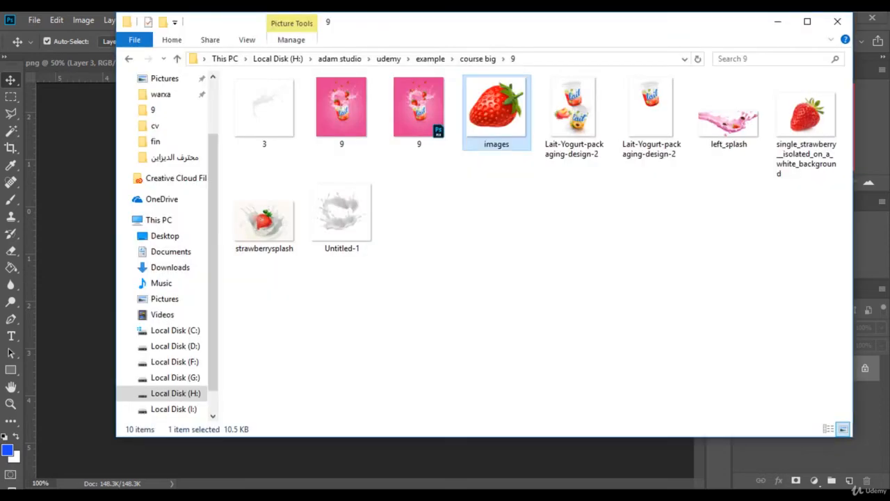
pyautogui.click(778, 22)
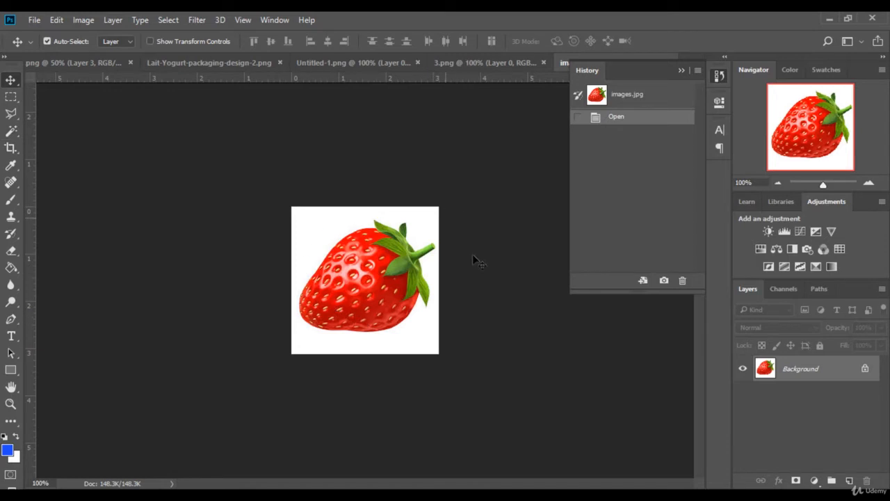
# Step: Unlock the strawberry's background layer and delete the white surroundings with a Magic Wand selection at tolerance 32
pyautogui.click(12, 132)
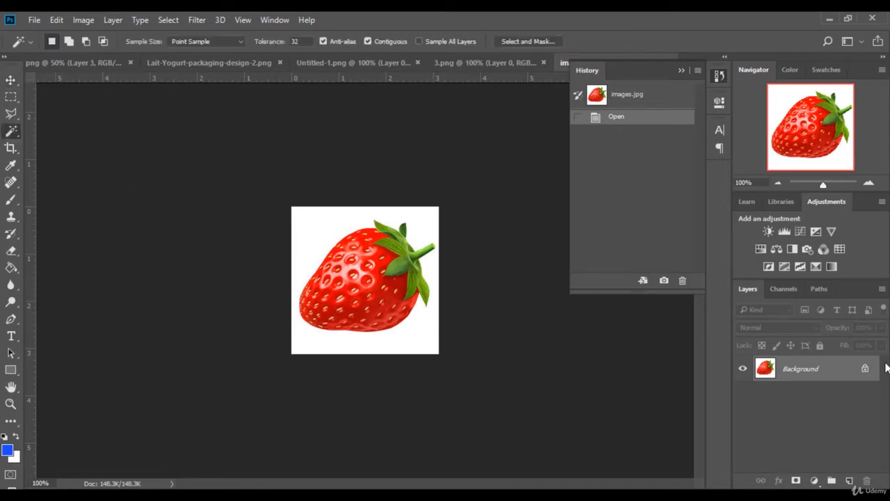
pyautogui.click(866, 369)
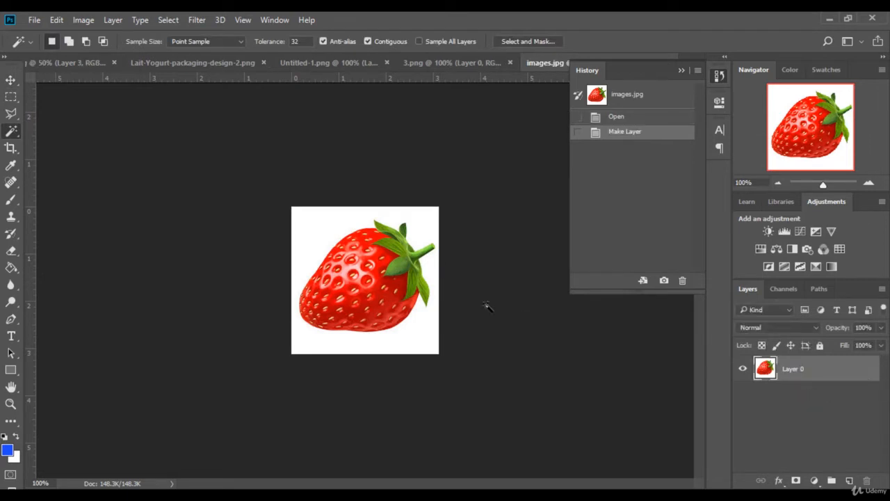
pyautogui.click(424, 235)
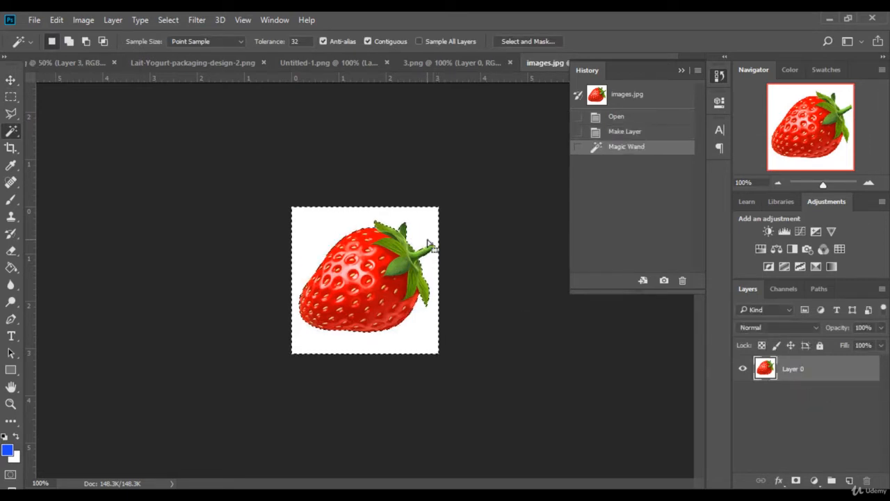
pyautogui.press('Delete')
pyautogui.hotkey('ctrl', 'd')
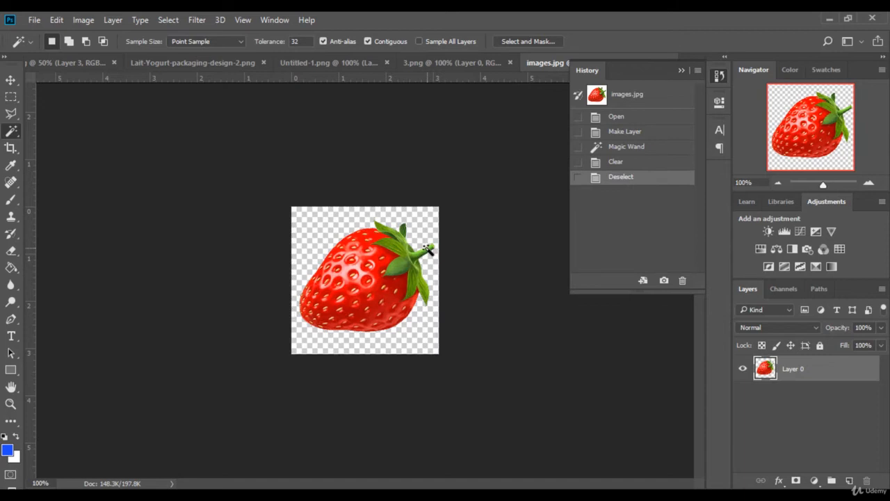
# Step: Bring the cut-out strawberry into the 9.png poster and order its layer above Layer 2
pyautogui.click(11, 80)
pyautogui.moveTo(371, 259); pyautogui.dragTo(393, 247)
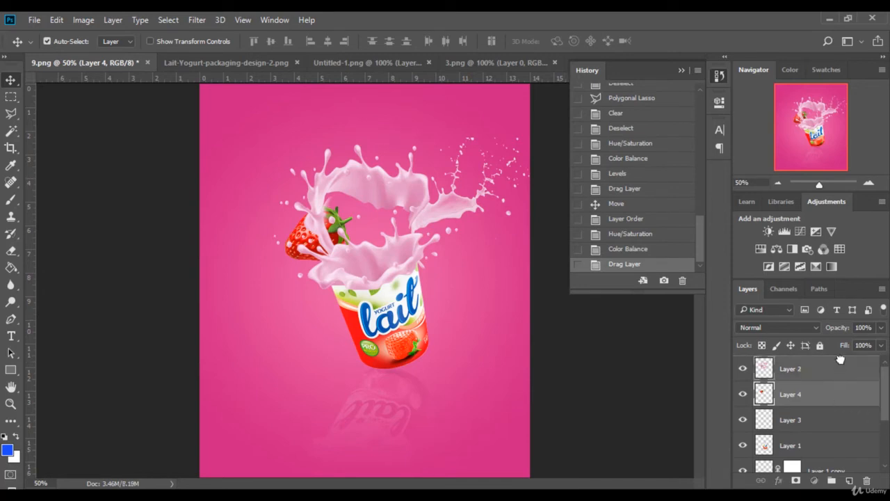
pyautogui.moveTo(841, 359); pyautogui.dragTo(840, 359)
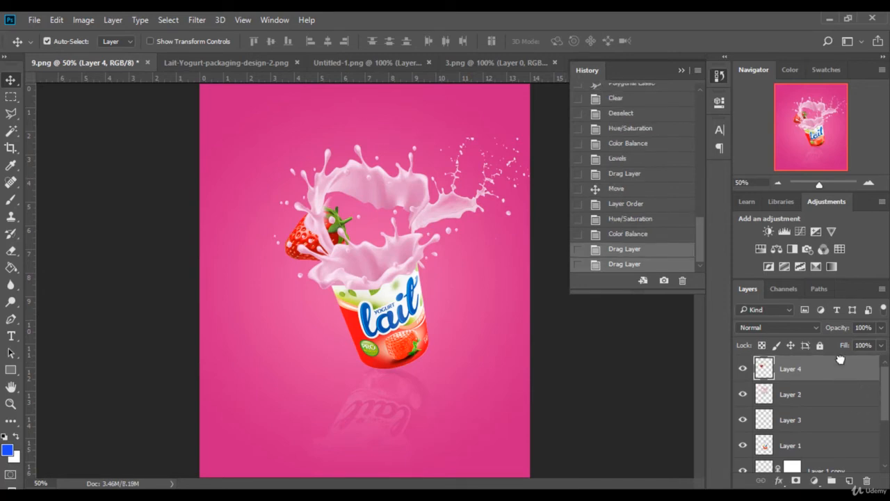
# Step: Rotate the strawberry by about -104° and place it over the left part of the splash at the cup's rim
pyautogui.click(170, 41)
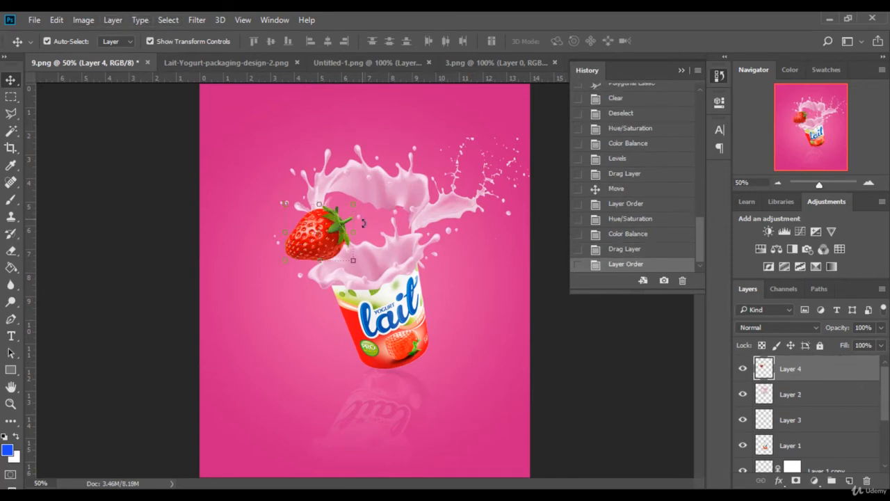
pyautogui.moveTo(363, 222)
pyautogui.mouseDown()
pyautogui.moveTo(348, 202)
pyautogui.moveTo(320, 212)
pyautogui.moveTo(347, 232)
pyautogui.mouseUp()
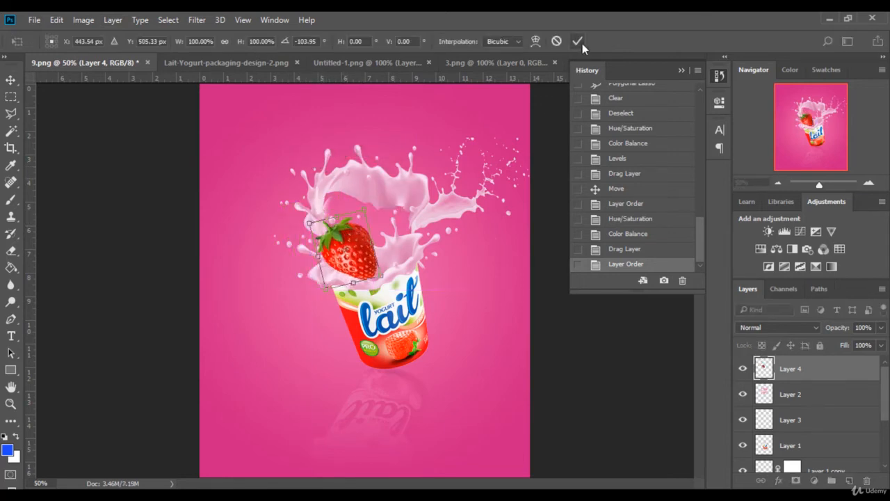
pyautogui.click(582, 42)
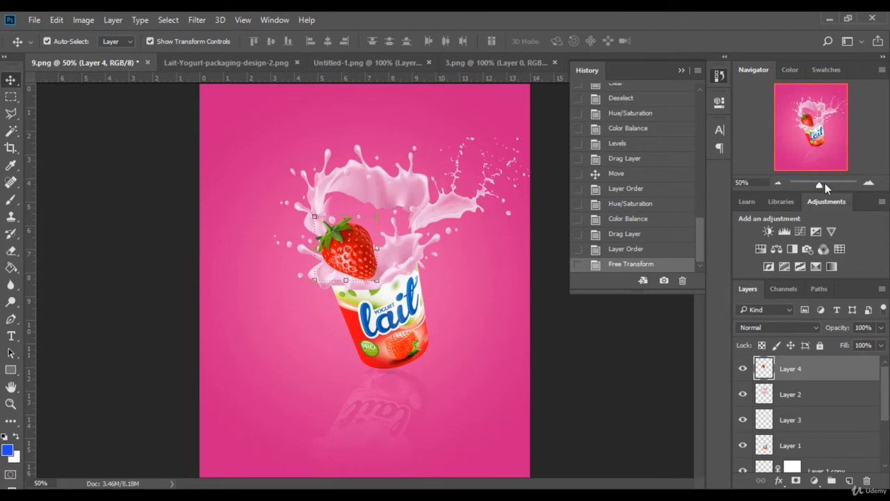
# Step: Scale the strawberry to about 68% width and 70% height, shift it toward the splash's left side, and shrink it further to about 97%
pyautogui.moveTo(826, 186); pyautogui.dragTo(830, 186)
pyautogui.scroll(3, 362, 221)
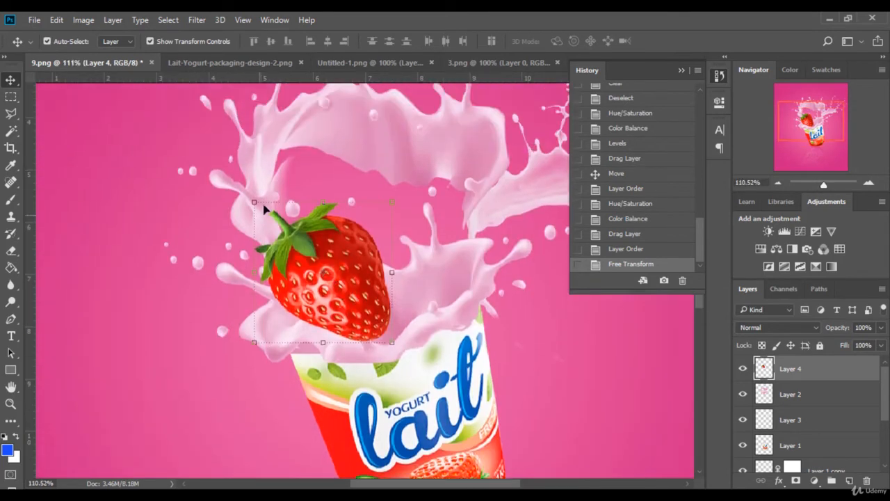
pyautogui.moveTo(256, 203); pyautogui.dragTo(297, 241)
pyautogui.moveTo(352, 288); pyautogui.dragTo(325, 281)
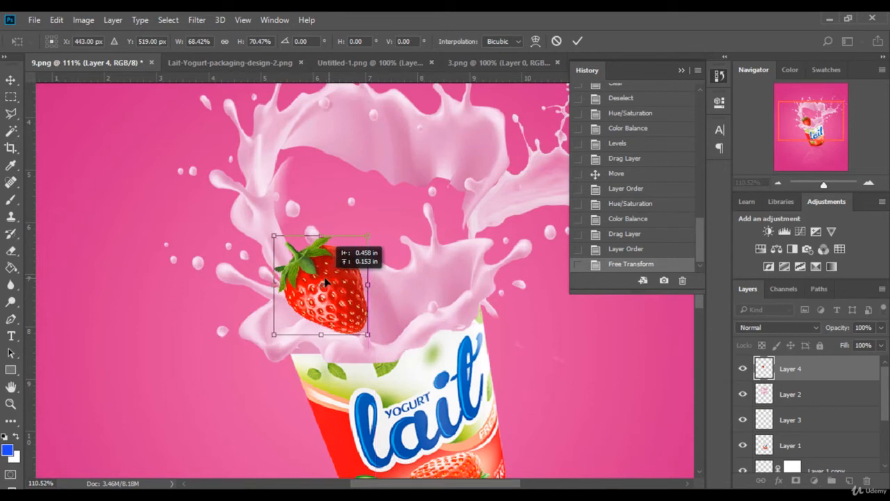
pyautogui.click(578, 41)
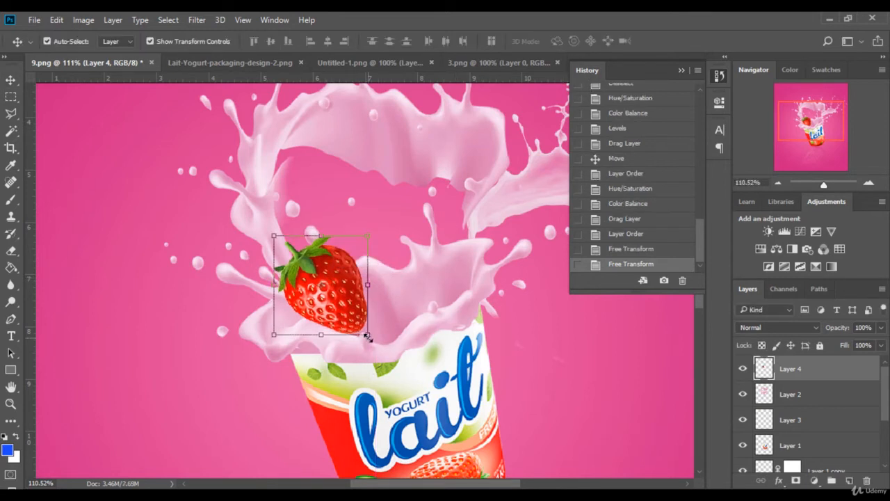
pyautogui.moveTo(366, 336); pyautogui.dragTo(364, 331)
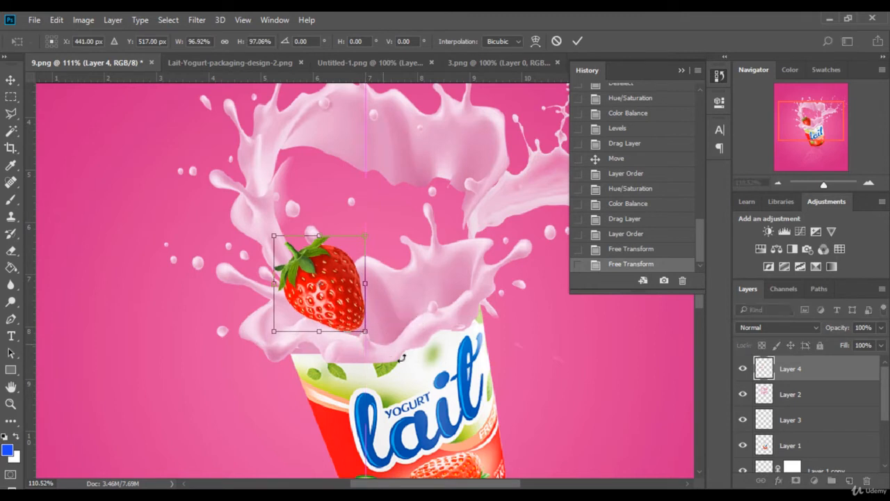
pyautogui.press('Return')
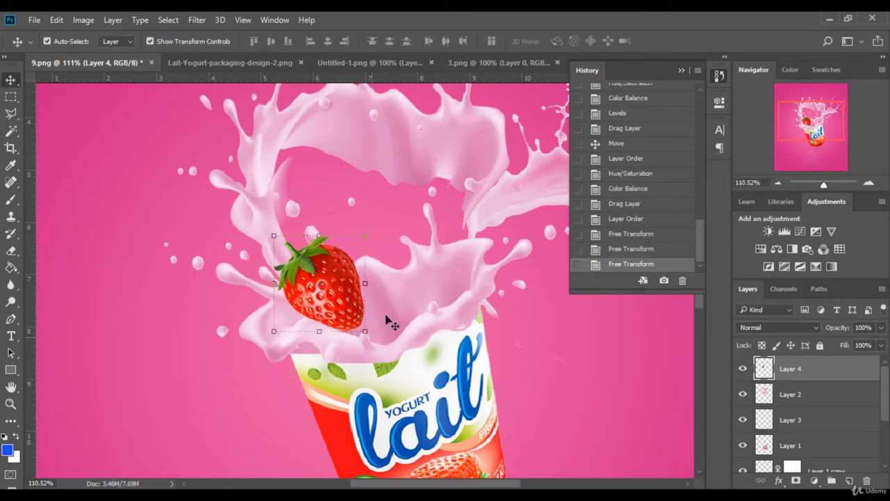
# Step: Compare the splash with the strawberry layer hidden and shown, and move the strawberry slightly down toward the cup's rim
pyautogui.scroll(-2, 393, 322)
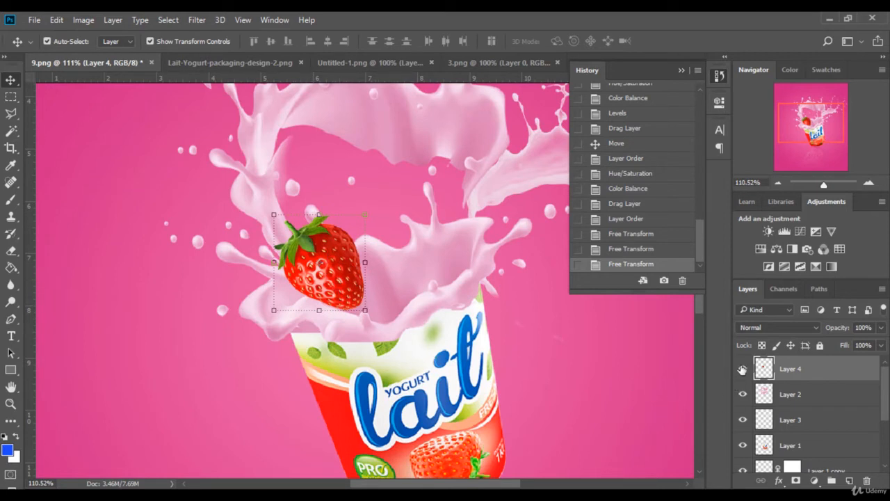
pyautogui.click(742, 370)
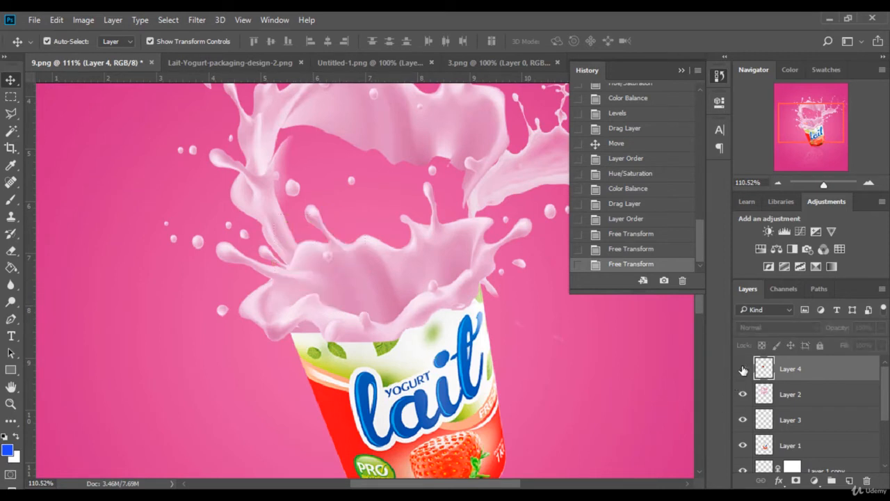
pyautogui.click(742, 369)
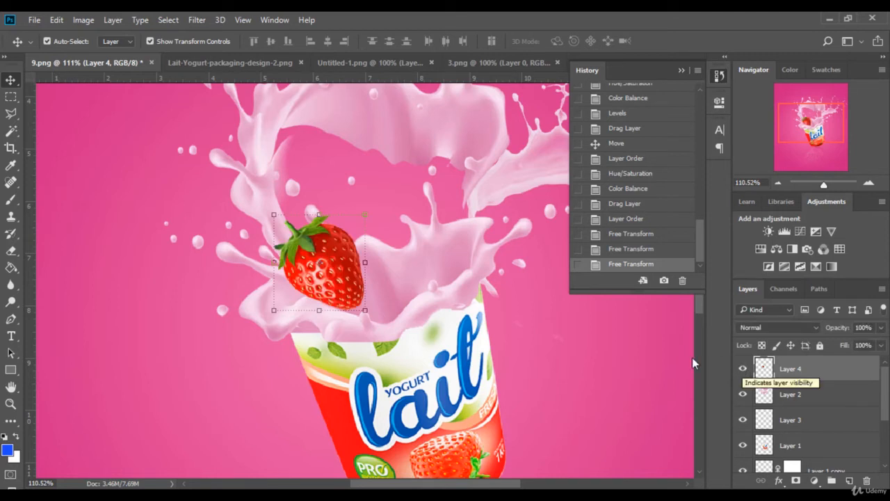
pyautogui.moveTo(350, 281); pyautogui.dragTo(350, 290)
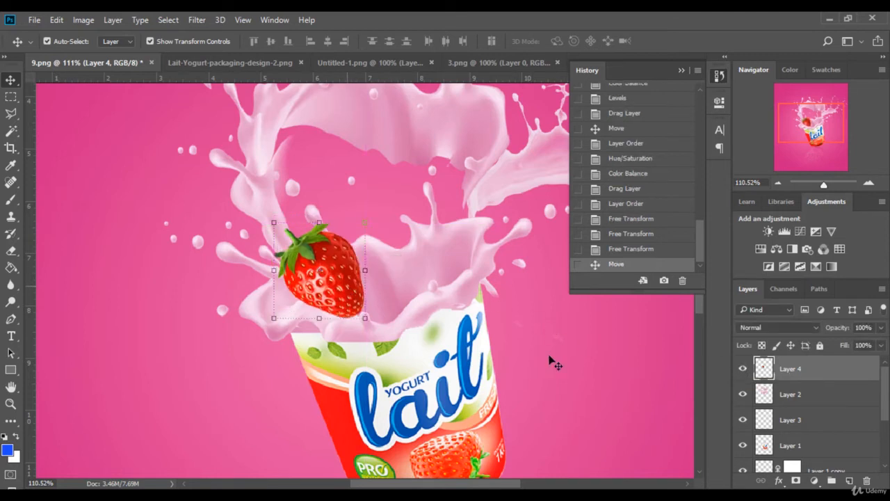
# Step: Cut off the strawberry's lower tip on Layer 4 with a Polygonal Lasso selection traced along the splash's front lip, so it sits inside the milk
pyautogui.click(743, 370)
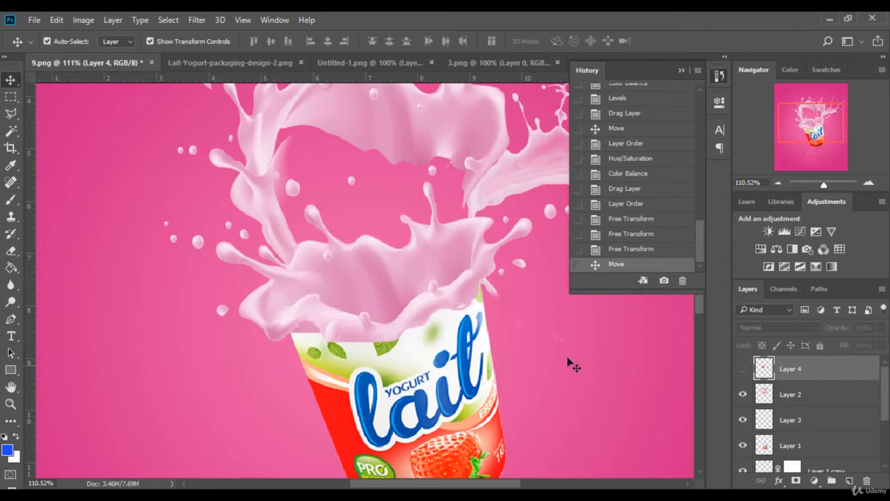
pyautogui.click(10, 113)
pyautogui.moveTo(825, 185); pyautogui.dragTo(830, 186)
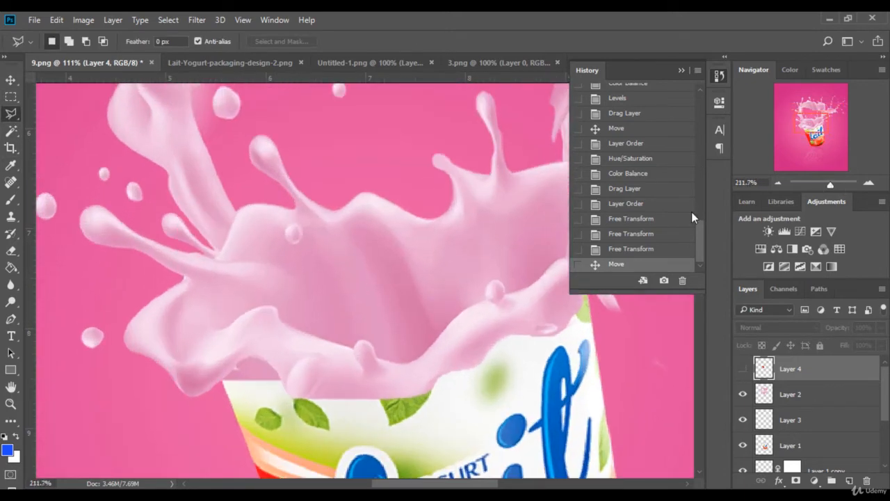
pyautogui.click(351, 348)
pyautogui.click(276, 308)
pyautogui.click(269, 305)
pyautogui.click(254, 307)
pyautogui.click(247, 310)
pyautogui.click(240, 315)
pyautogui.click(210, 334)
pyautogui.click(219, 375)
pyautogui.click(230, 394)
pyautogui.click(341, 413)
pyautogui.click(371, 405)
pyautogui.click(365, 374)
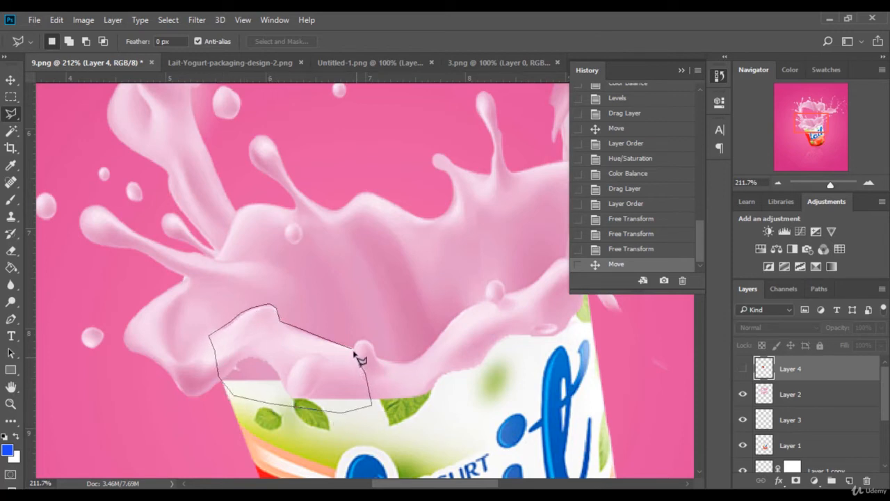
pyautogui.click(350, 350)
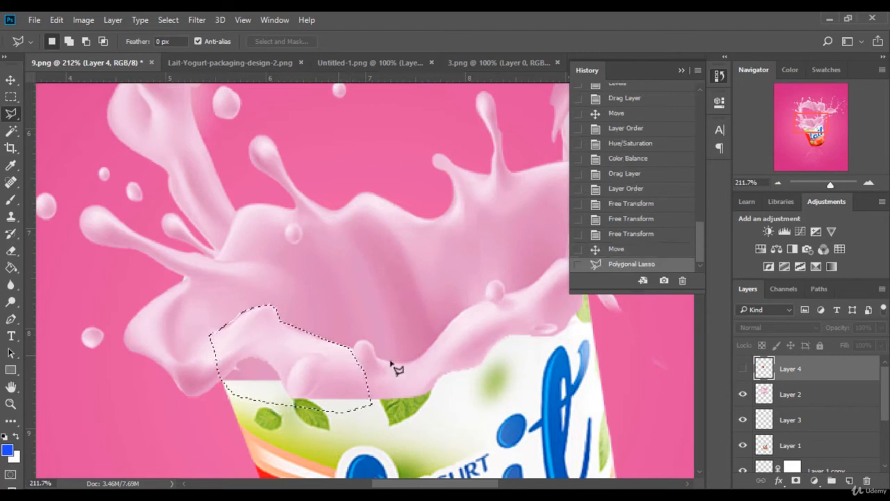
pyautogui.click(742, 369)
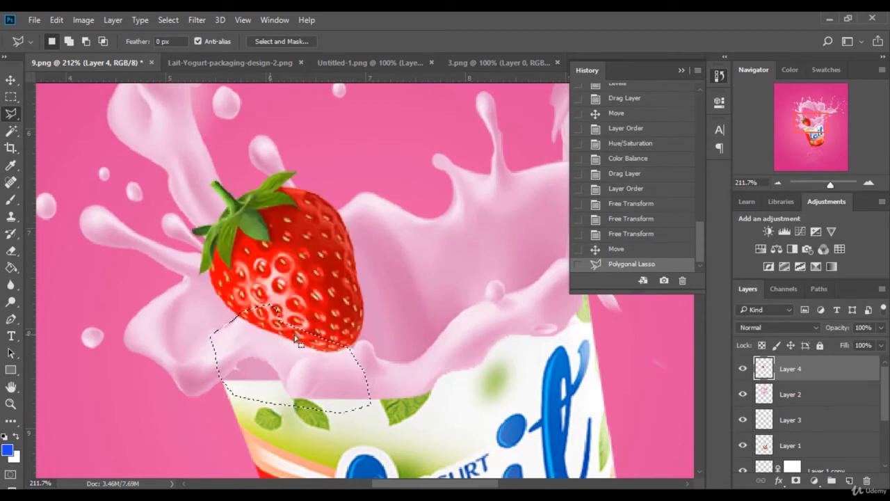
pyautogui.press('Delete')
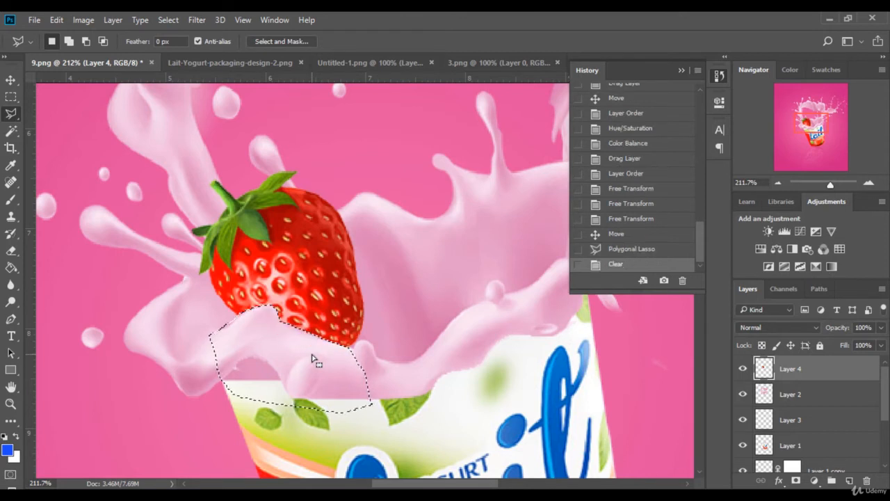
pyautogui.hotkey('ctrl', 'd')
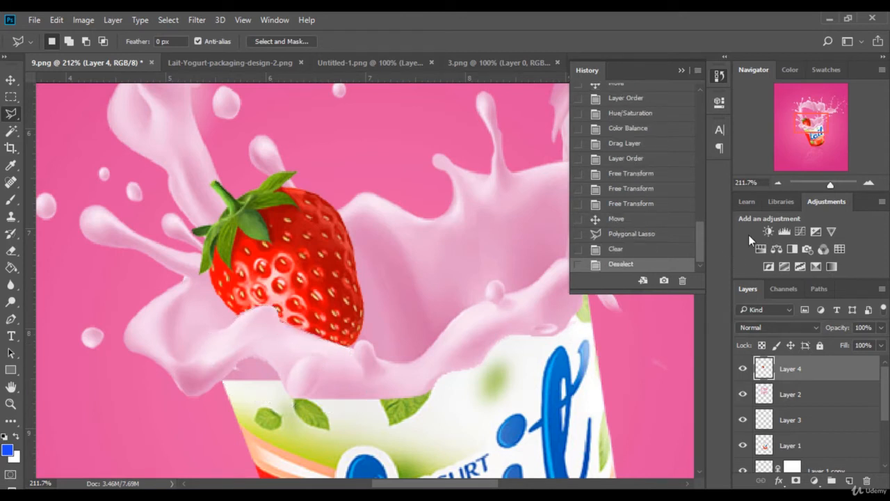
# Step: Close the 3.png splash document and keep working in the 9.png poster with the Move tool
pyautogui.click(761, 184)
pyautogui.write('50')
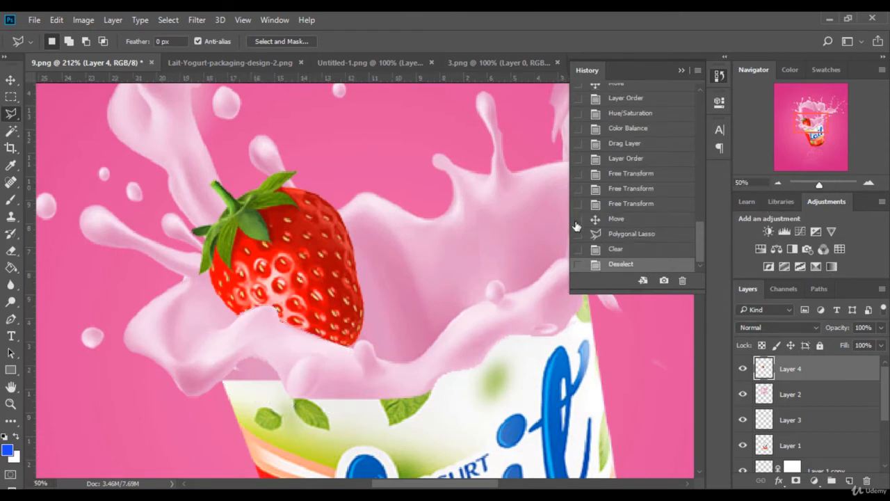
pyautogui.press('Return')
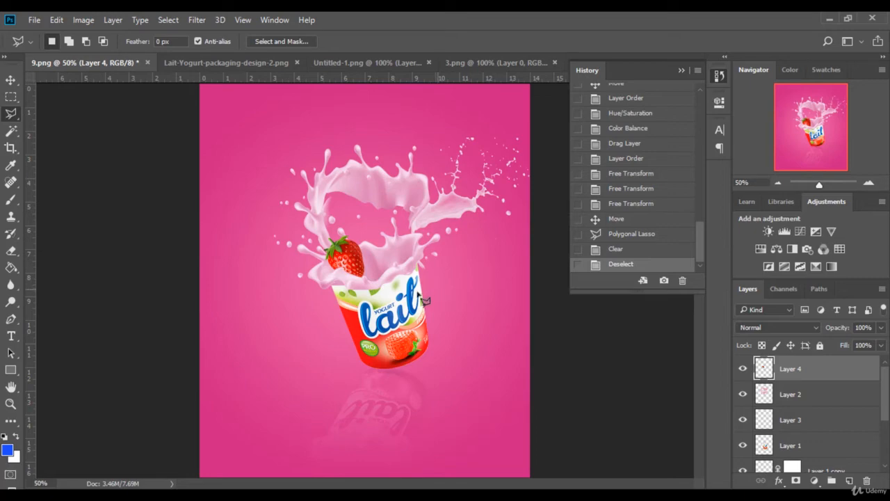
pyautogui.click(11, 80)
pyautogui.click(480, 62)
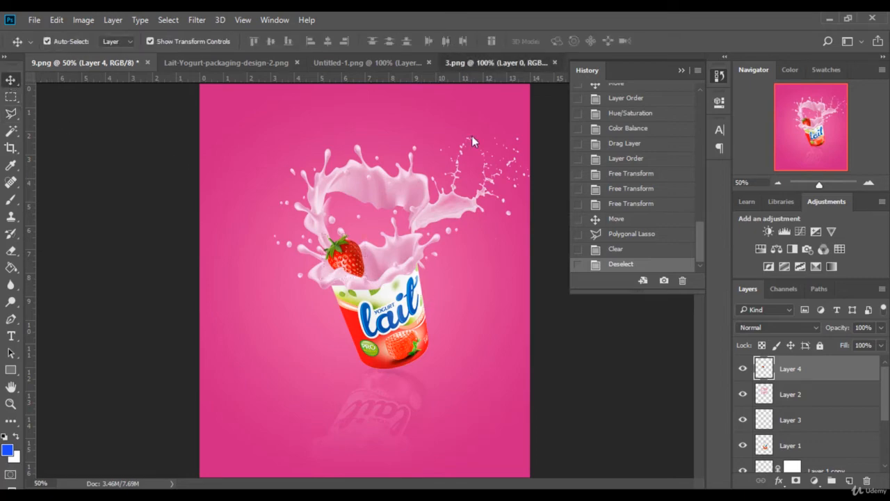
pyautogui.click(555, 62)
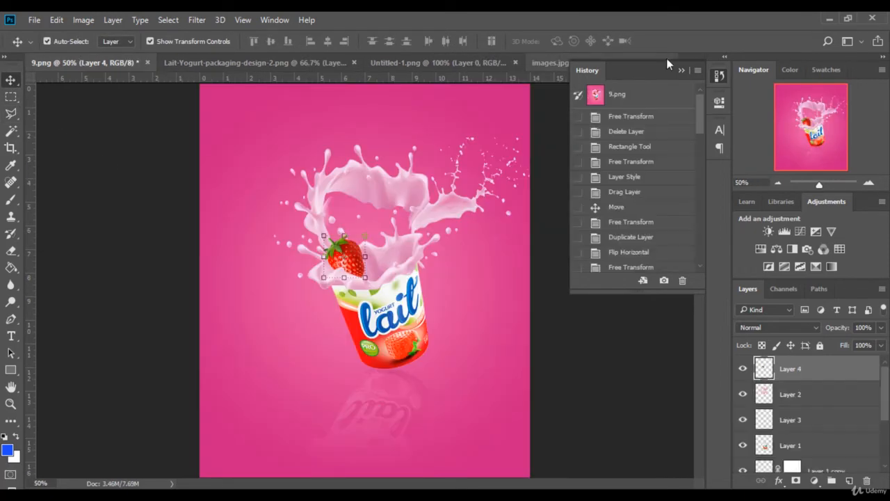
# Step: Copy the strawberry from images.jpg into the 9.png poster as a new layer beside the cup's rim
pyautogui.click(697, 63)
pyautogui.click(572, 61)
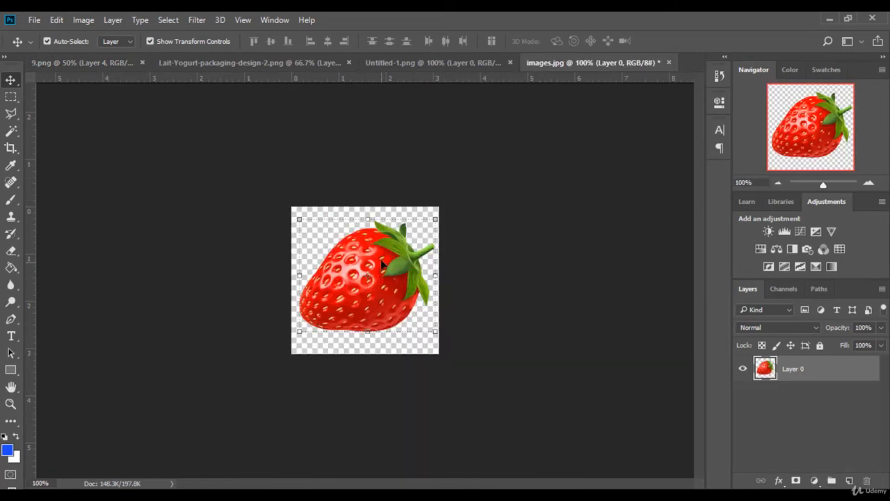
pyautogui.moveTo(382, 266); pyautogui.dragTo(349, 253)
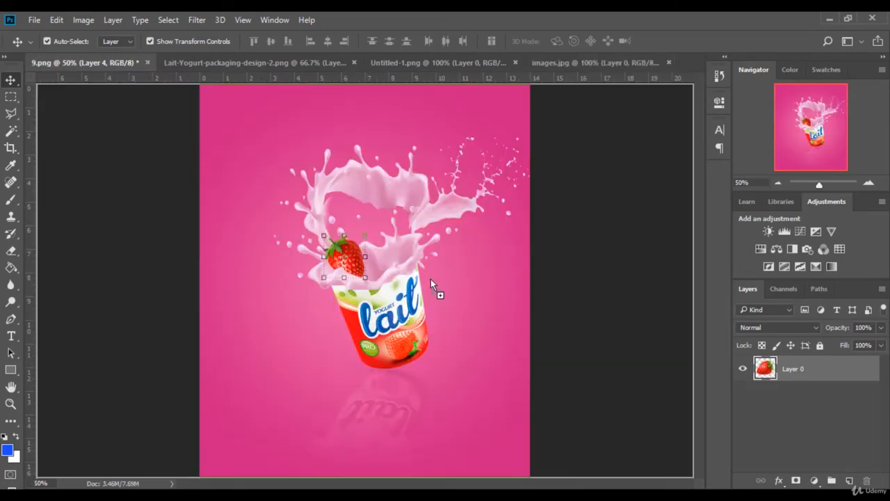
pyautogui.moveTo(431, 279); pyautogui.dragTo(454, 260)
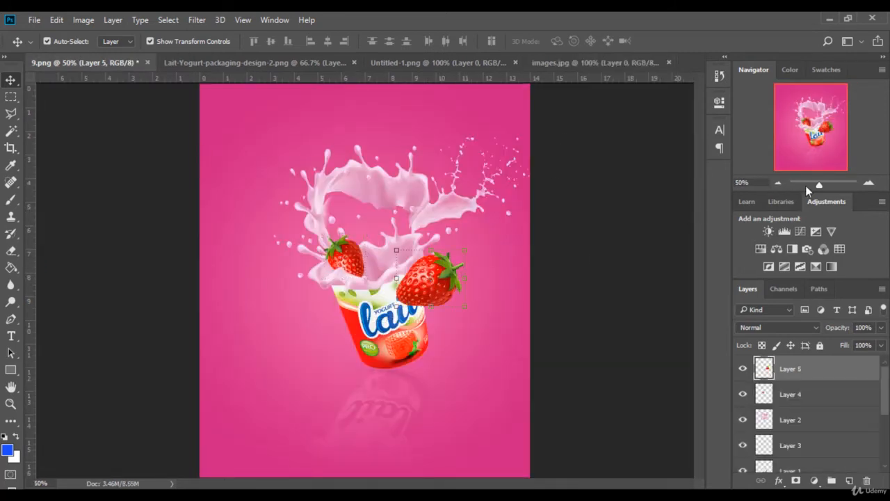
# Step: Shrink the new strawberry to a tiny berry, tilt it upright, and place it inside the milk beside the larger strawberry
pyautogui.click(828, 185)
pyautogui.scroll(2, 550, 316)
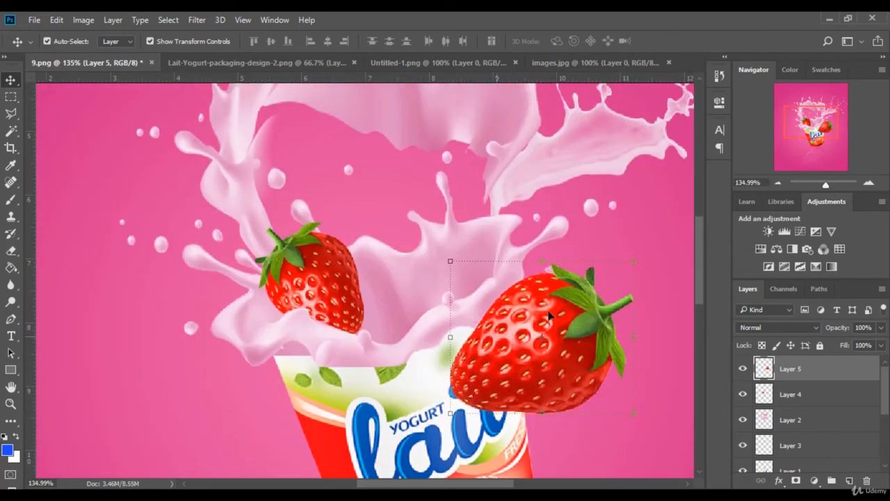
pyautogui.moveTo(612, 284); pyautogui.dragTo(397, 288)
pyautogui.click(578, 41)
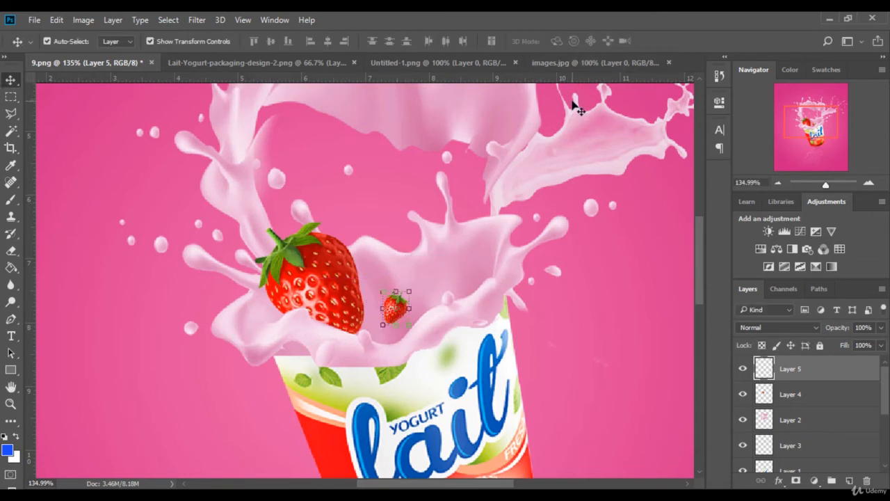
# Step: Bring another copy of the strawberry from images.jpg into the 9.png poster, over the splash's right side
pyautogui.scroll(4, 480, 254)
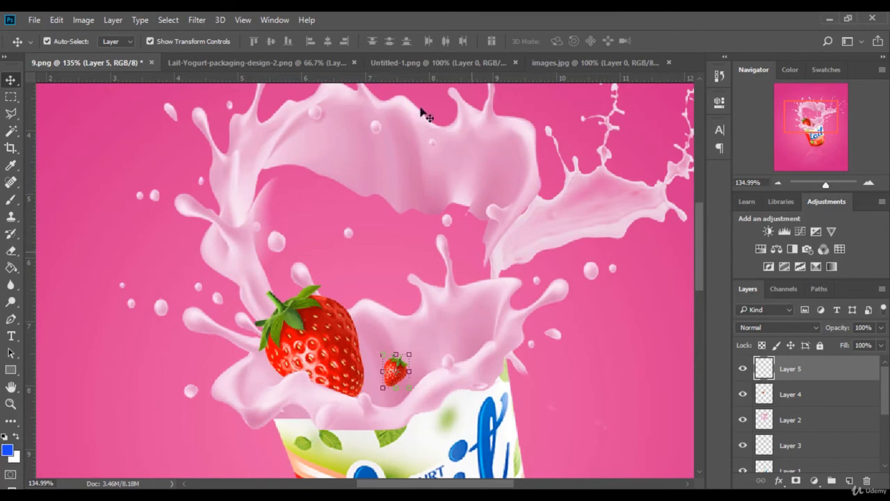
pyautogui.click(591, 63)
pyautogui.moveTo(368, 253); pyautogui.dragTo(396, 369)
pyautogui.moveTo(498, 250); pyautogui.dragTo(514, 250)
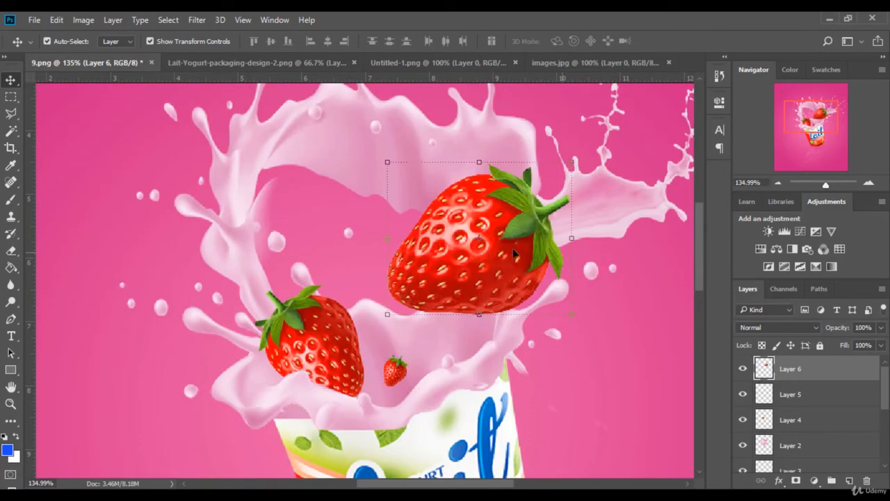
# Step: Duplicate the Layer 6 strawberry and hide the duplicate
pyautogui.scroll(1, 555, 248)
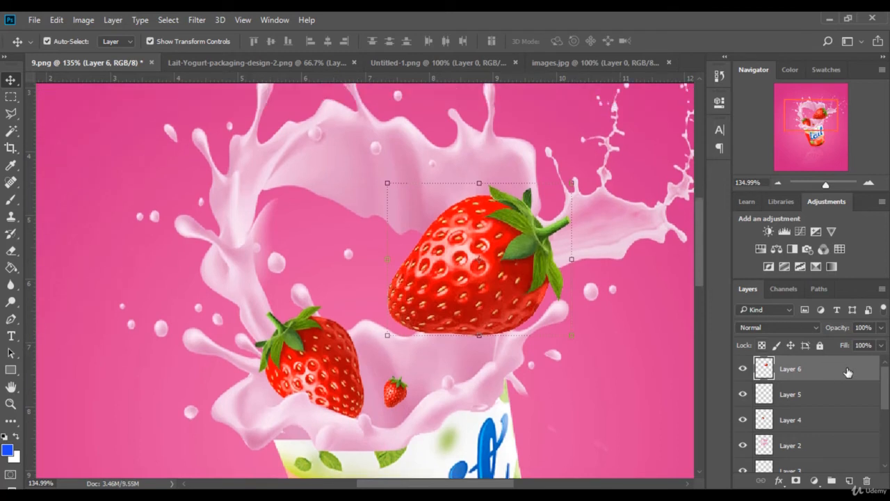
pyautogui.moveTo(850, 372); pyautogui.dragTo(849, 480)
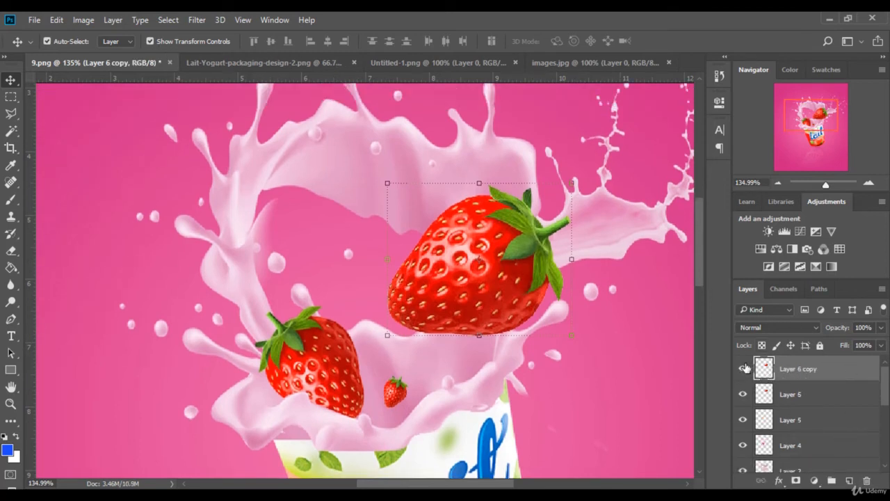
pyautogui.click(744, 369)
pyautogui.scroll(1, 498, 276)
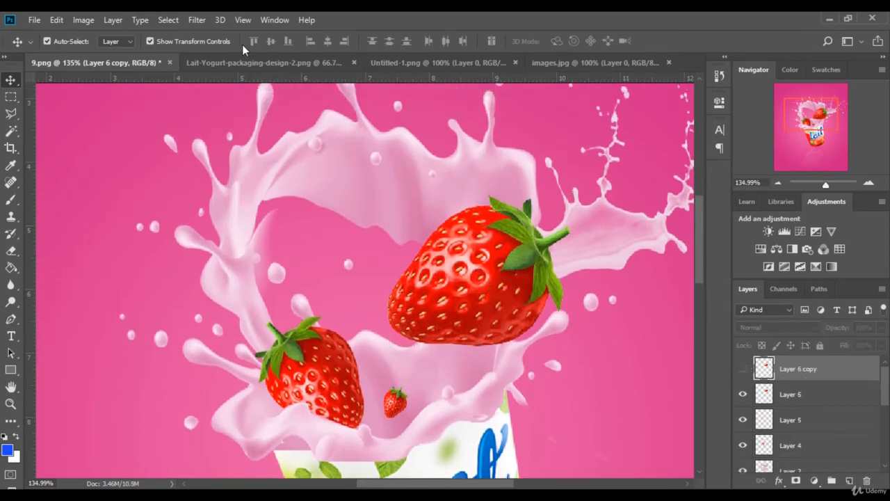
# Step: Scale the Layer 6 strawberry to about 36% width and 33% height, rotate it about -7°, and place it between the two splashes
pyautogui.click(557, 268)
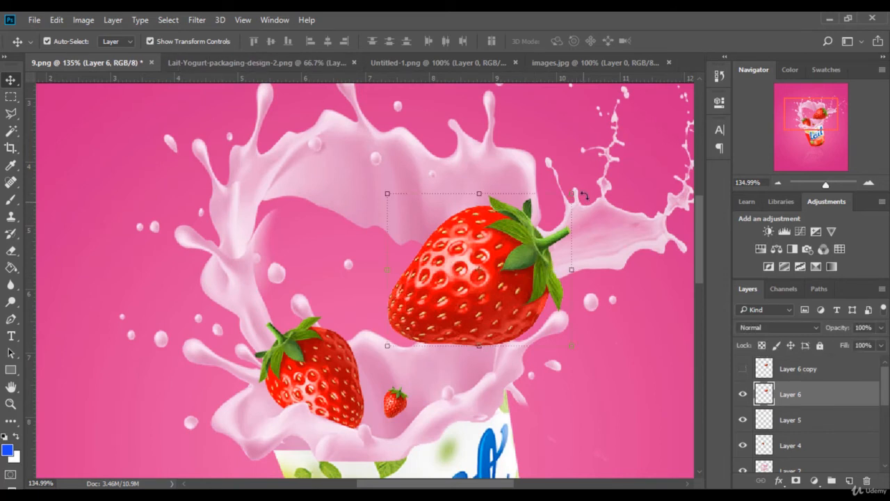
pyautogui.moveTo(571, 195); pyautogui.dragTo(505, 288)
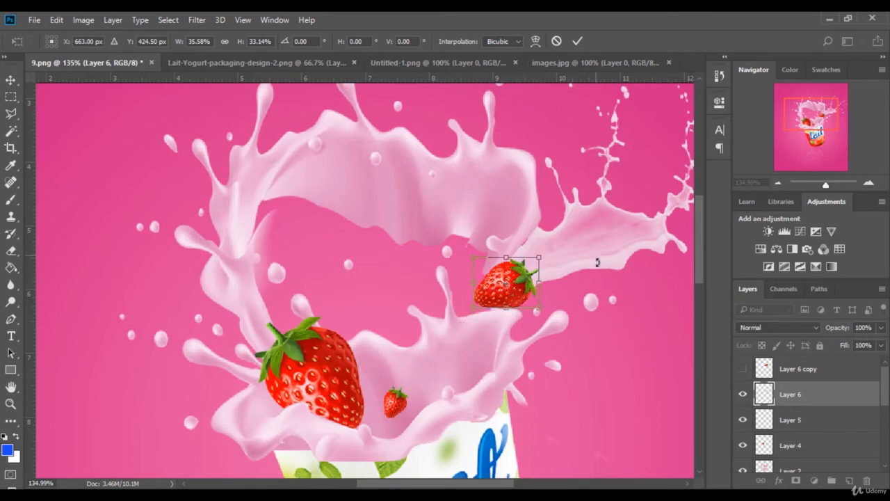
pyautogui.press('Down')
pyautogui.press('Down')
pyautogui.press('Down')
pyautogui.press('Left')
pyautogui.press('Left')
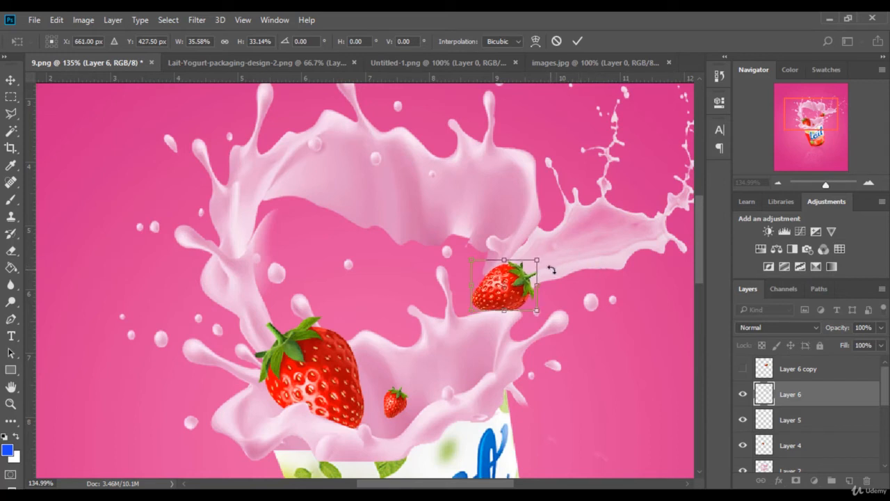
pyautogui.moveTo(552, 270); pyautogui.dragTo(554, 256)
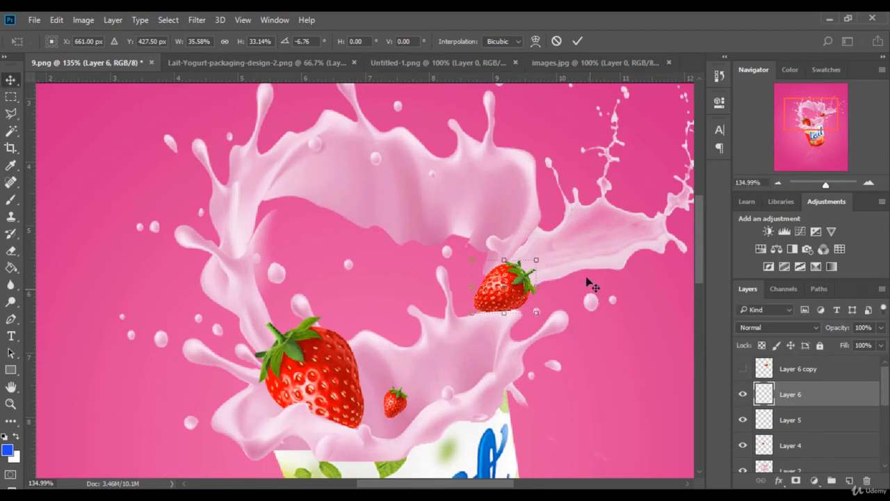
pyautogui.press('Return')
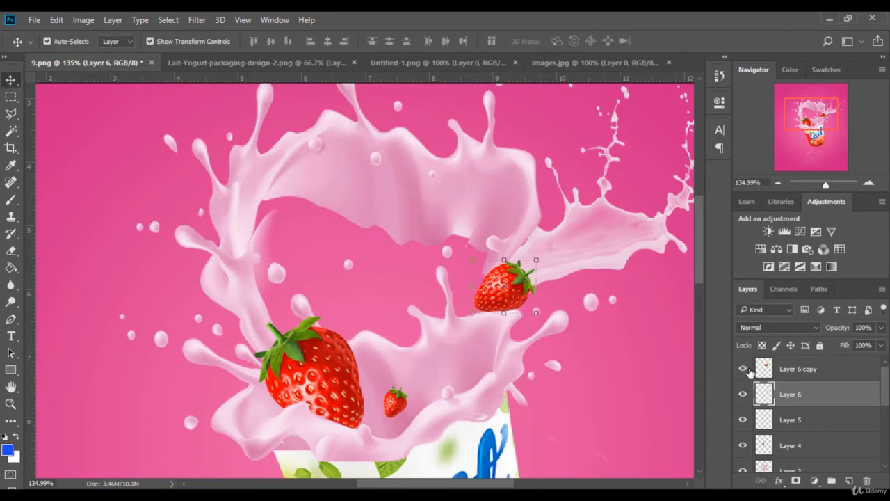
# Step: Show Layer 6 copy, scale it to about 69% width and 74% height, rotate it about -30°, and set it above the small strawberry
pyautogui.click(743, 369)
pyautogui.click(482, 243)
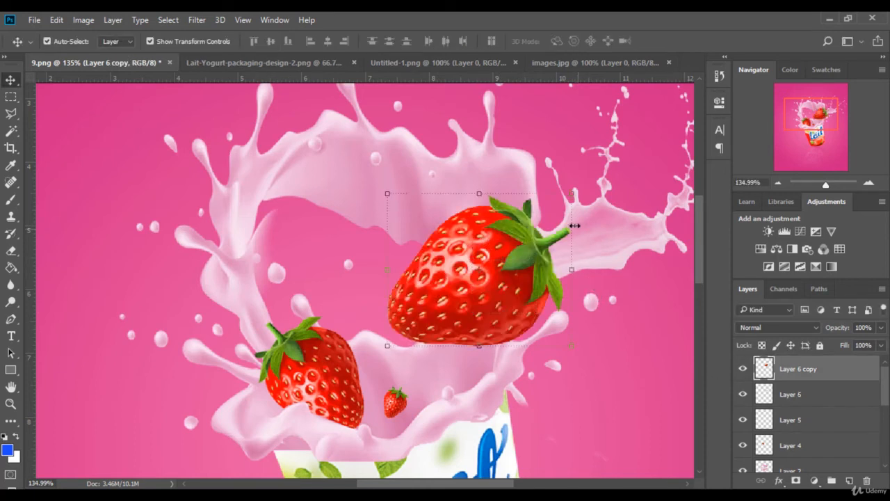
pyautogui.moveTo(571, 197); pyautogui.dragTo(486, 208)
pyautogui.moveTo(476, 294); pyautogui.dragTo(527, 199)
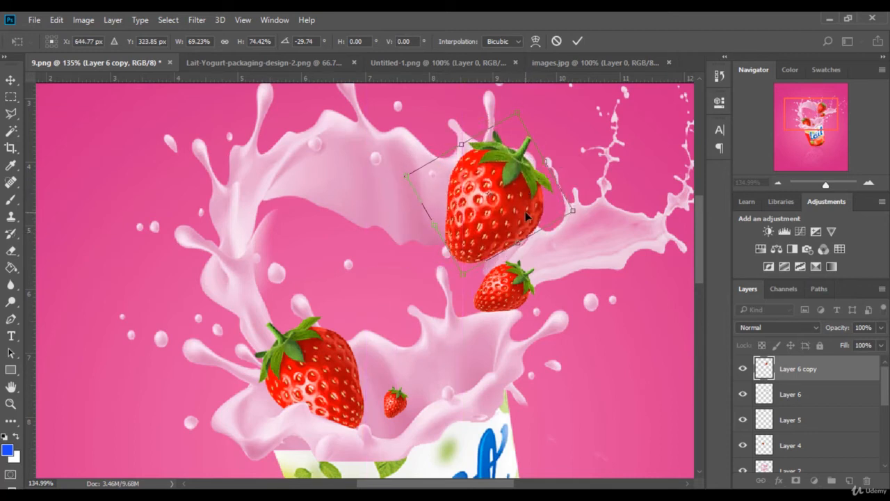
pyautogui.press('Return')
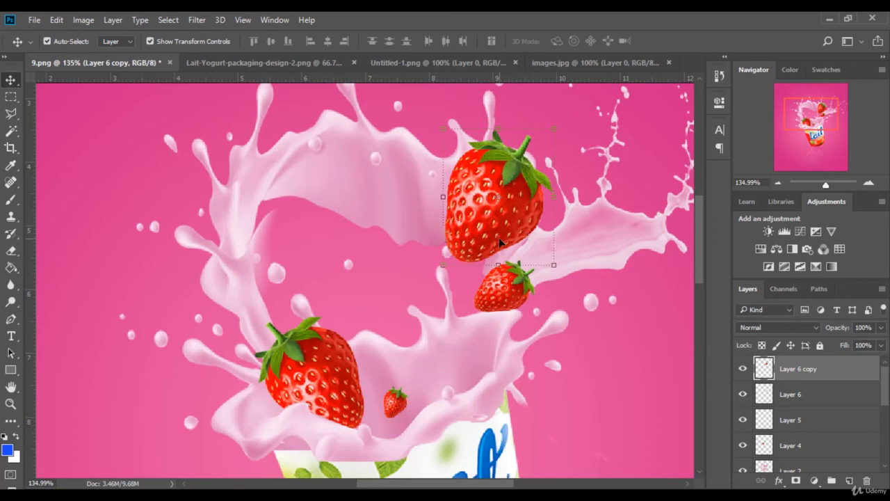
# Step: Shrink the Layer 6 copy strawberry slightly so it fits the upper splash's right end
pyautogui.scroll(2, 500, 241)
pyautogui.moveTo(554, 160); pyautogui.dragTo(542, 174)
pyautogui.press('Return')
pyautogui.press('Return')
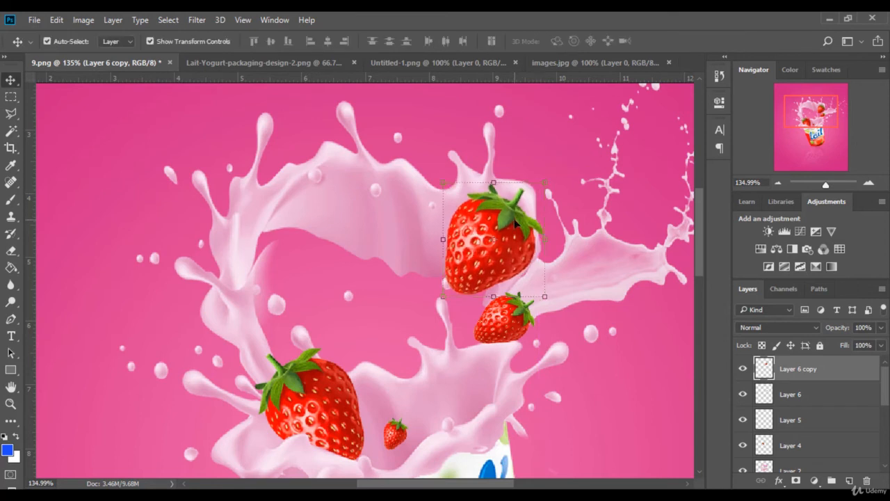
# Step: Rotate the Layer 6 copy strawberry slightly counterclockwise and fine-tune its position, comparing the splash with the layer hidden and shown
pyautogui.moveTo(512, 224); pyautogui.dragTo(559, 209)
pyautogui.moveTo(522, 227); pyautogui.dragTo(521, 221)
pyautogui.press('Escape')
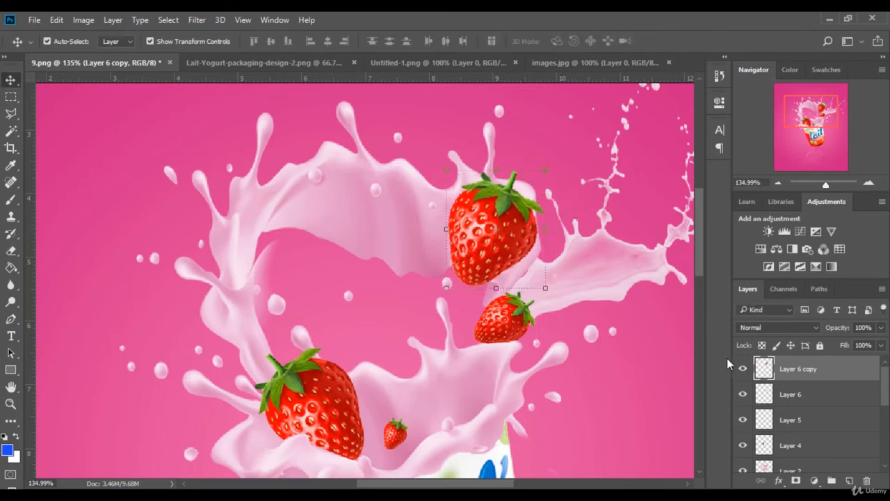
pyautogui.click(744, 369)
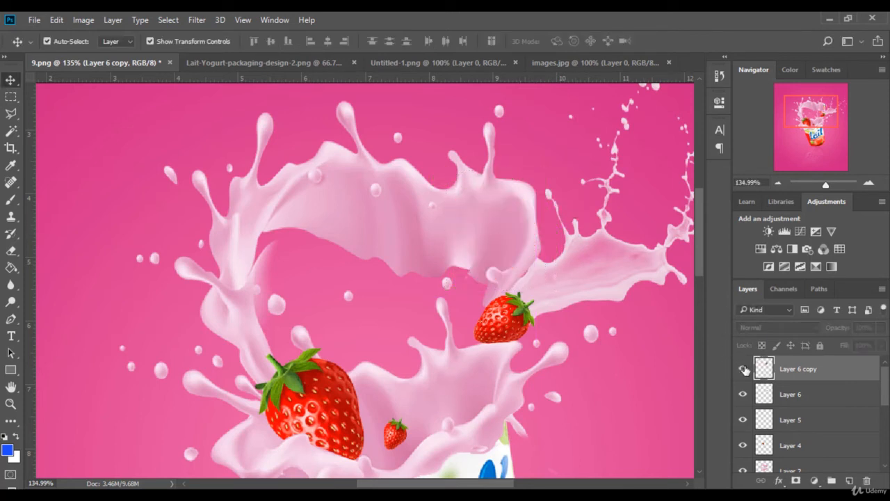
pyautogui.click(744, 368)
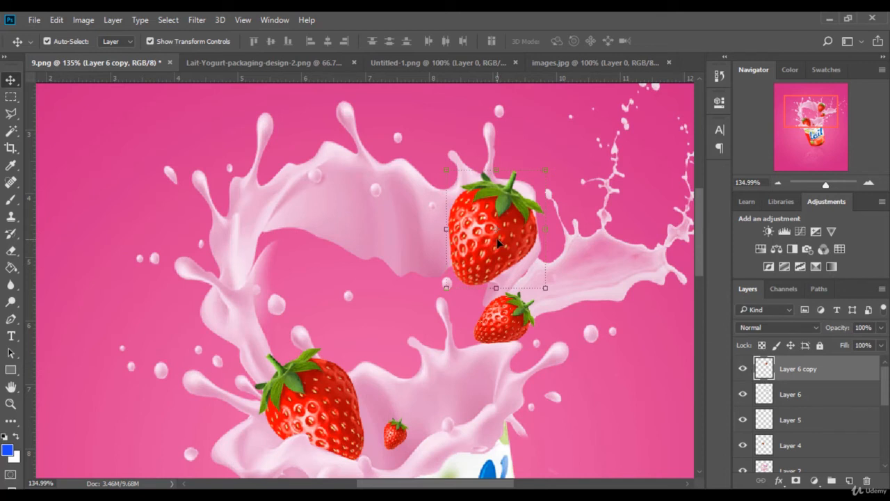
pyautogui.moveTo(496, 238); pyautogui.dragTo(501, 247)
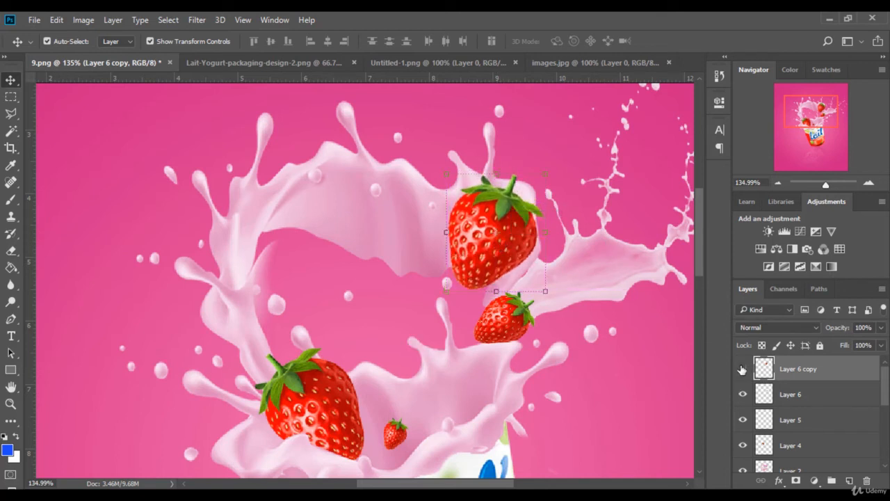
# Step: Cut off the lower-right edge of the Layer 6 copy strawberry with a Polygonal Lasso selection traced along the milk's edge, and deselect
pyautogui.click(743, 369)
pyautogui.click(10, 113)
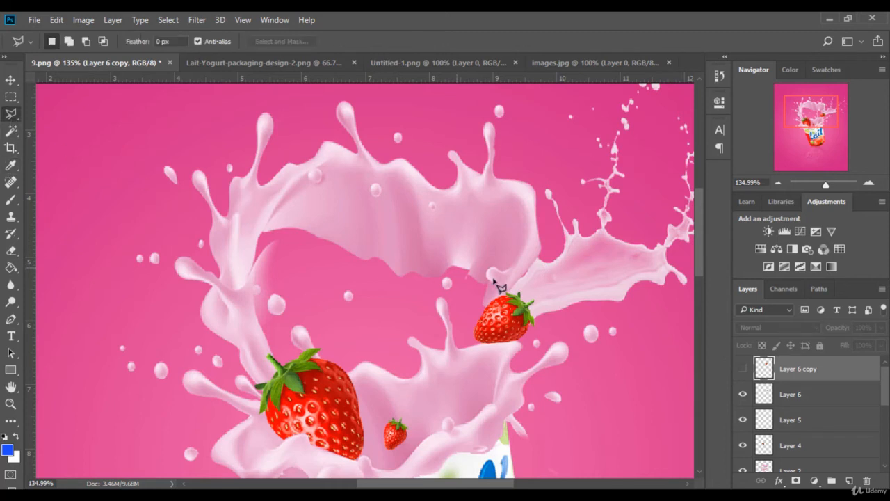
pyautogui.click(527, 224)
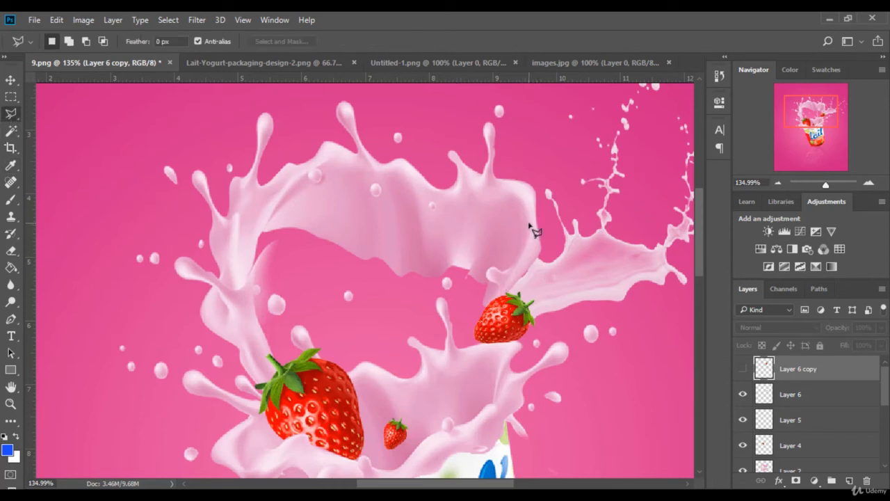
pyautogui.click(516, 268)
pyautogui.click(492, 267)
pyautogui.click(537, 323)
pyautogui.click(576, 303)
pyautogui.click(567, 213)
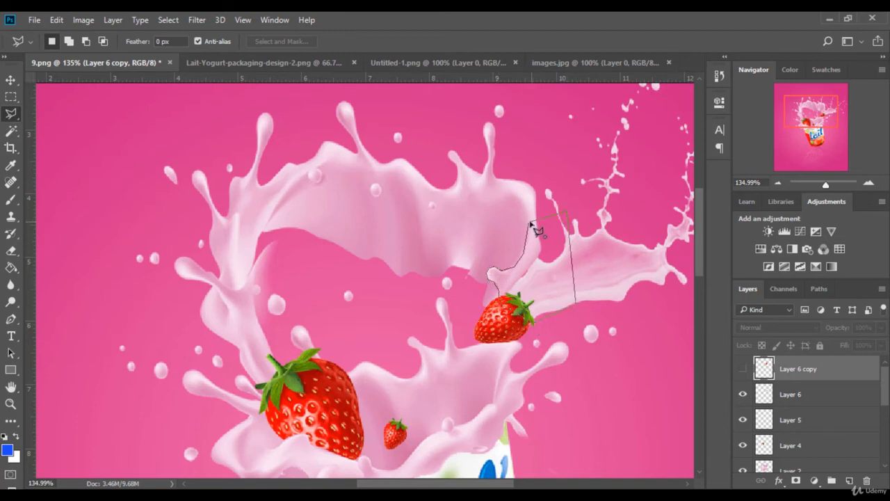
pyautogui.click(535, 230)
pyautogui.click(743, 369)
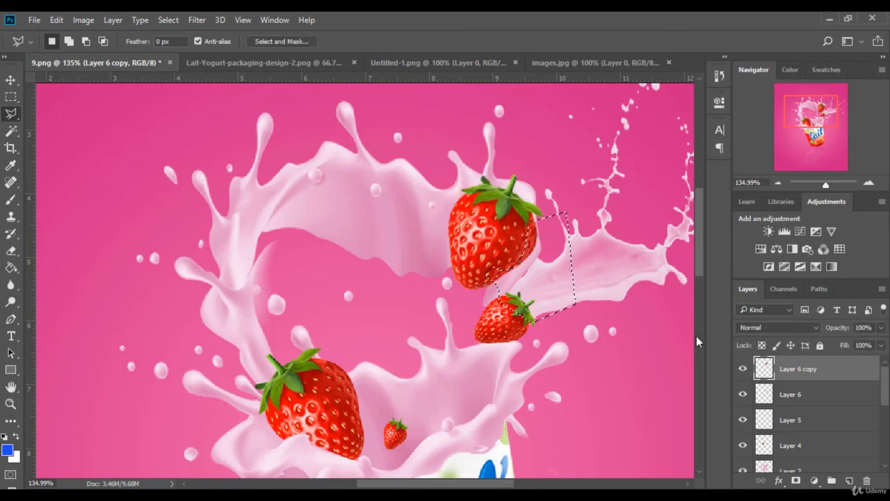
pyautogui.press('Delete')
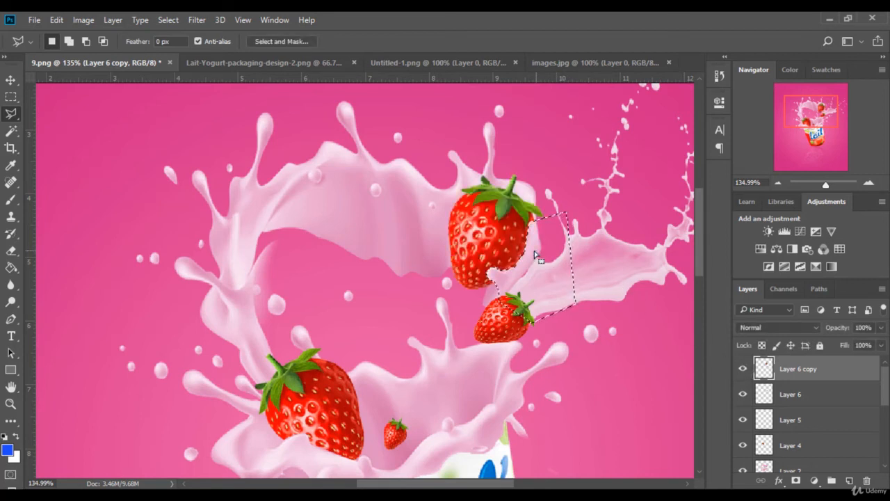
pyautogui.hotkey('ctrl', 'd')
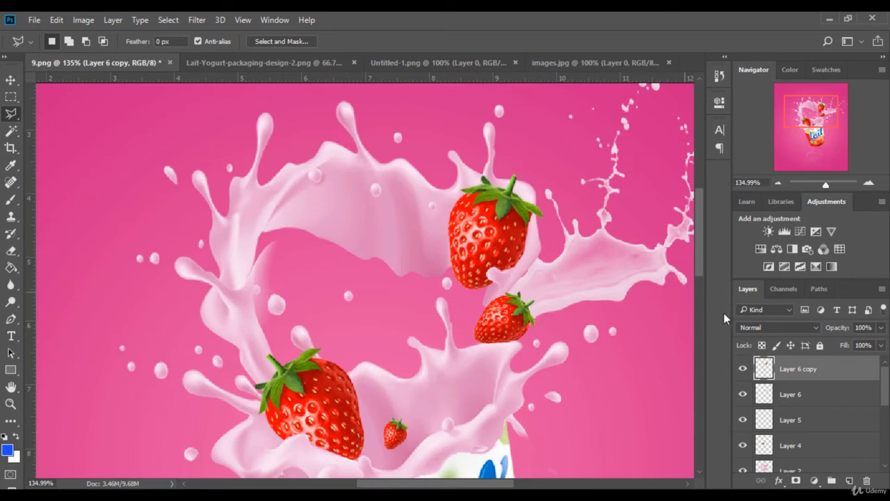
# Step: Examine the whole poster at 50% zoom and the splash with its strawberries at 100%
pyautogui.click(765, 181)
pyautogui.write('50')
pyautogui.press('Return')
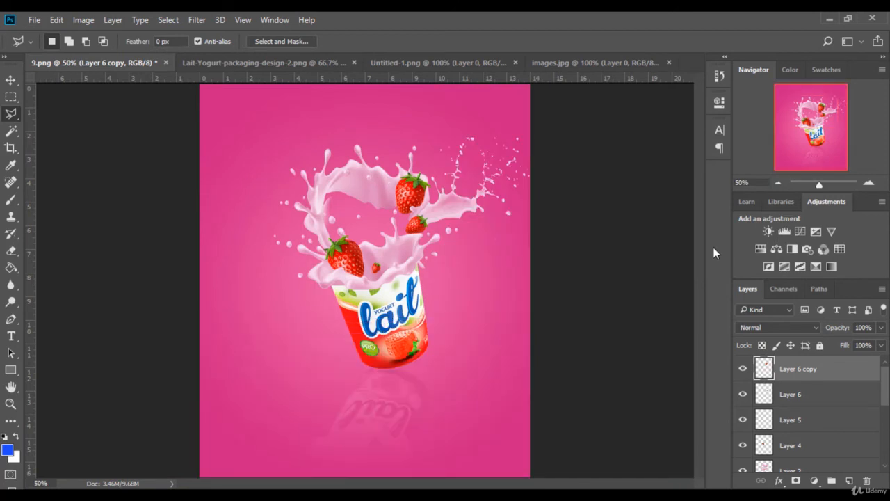
pyautogui.click(757, 181)
pyautogui.write('100')
pyautogui.press('Return')
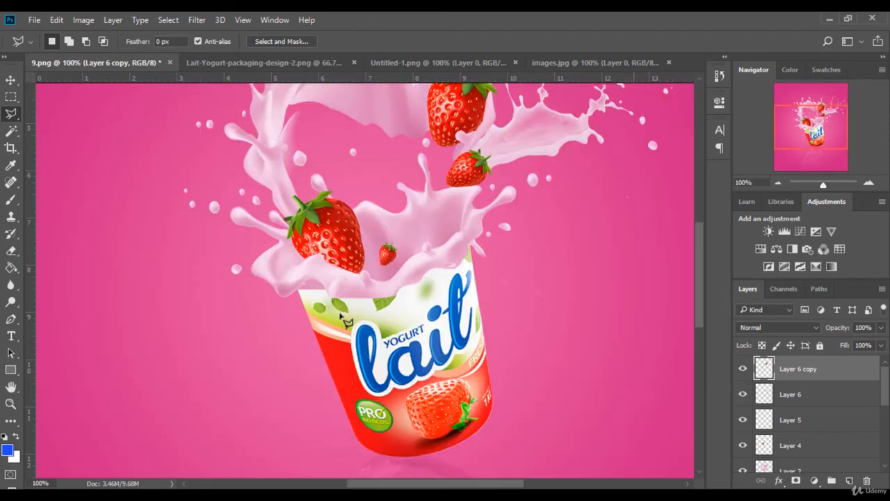
pyautogui.scroll(1, 370, 314)
pyautogui.scroll(6, 371, 314)
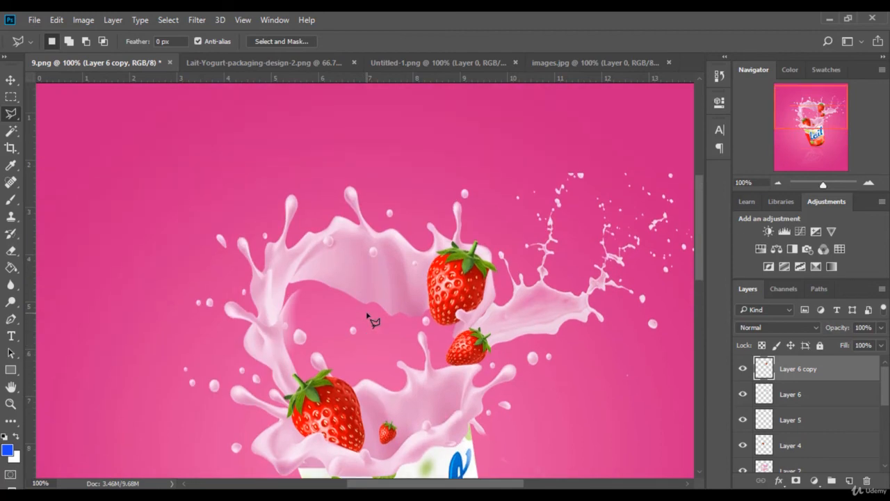
# Step: Copy the images.jpg strawberry into the poster again with the Move tool, over the splash's upper-left part
pyautogui.click(10, 80)
pyautogui.click(595, 63)
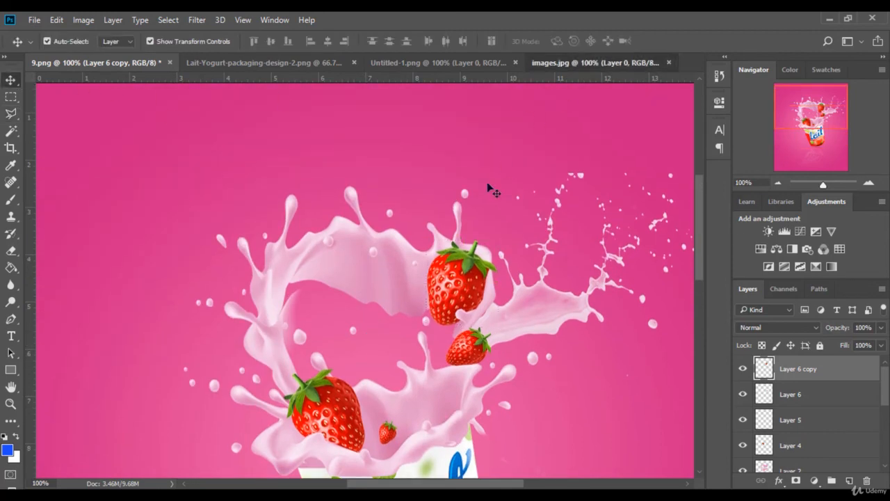
pyautogui.moveTo(376, 250); pyautogui.dragTo(315, 234)
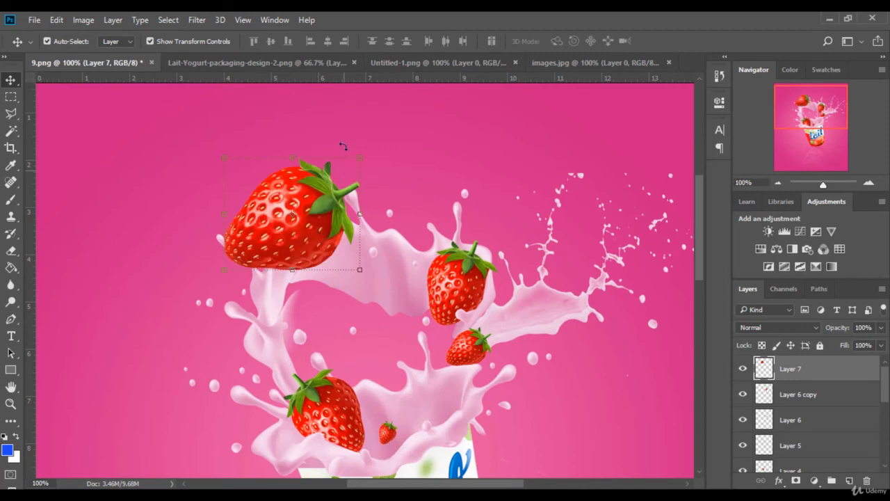
# Step: Shrink the Layer 7 strawberry, rotate it so its leaves point down, and place it on the splash's upper-left crest
pyautogui.click(339, 143)
pyautogui.click(311, 176)
pyautogui.moveTo(326, 146); pyautogui.dragTo(364, 258)
pyautogui.moveTo(243, 138); pyautogui.dragTo(318, 227)
pyautogui.press('Return')
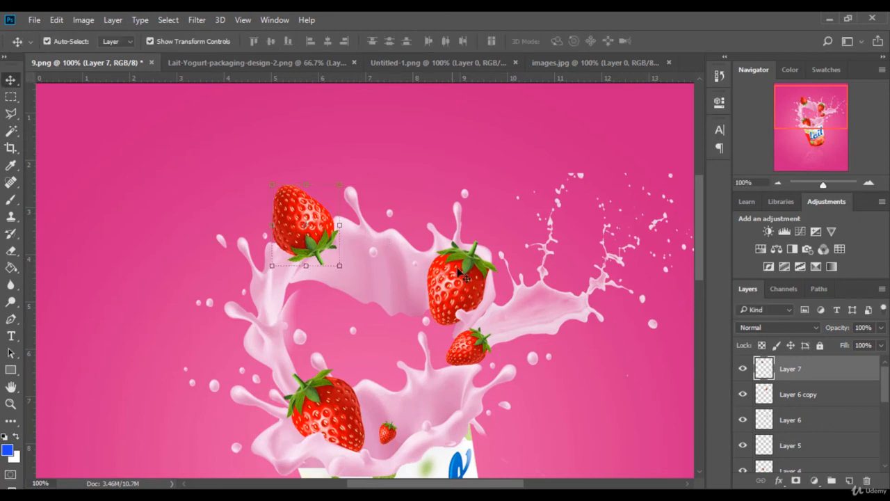
# Step: Move the Layer 7 strawberry below Layer 3 in the layer order so it sits behind the milk splash
pyautogui.moveTo(826, 376); pyautogui.dragTo(794, 433)
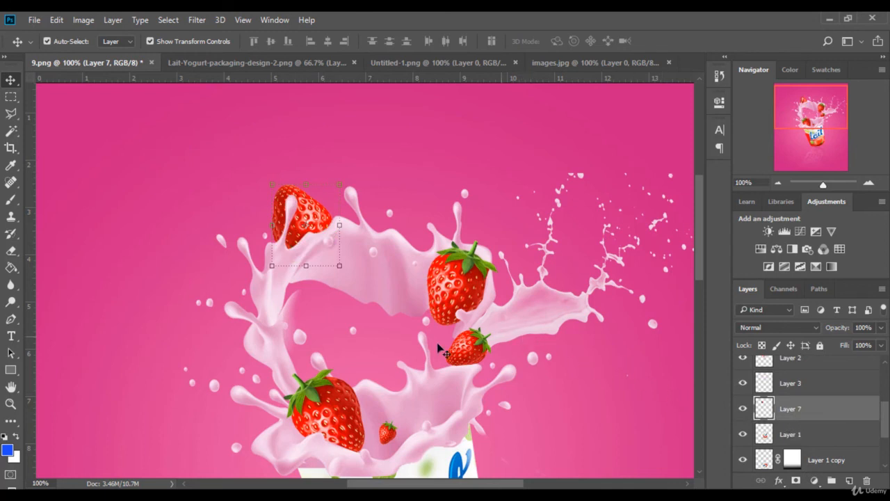
pyautogui.scroll(2, 444, 362)
# Step: Duplicate the Layer 7 strawberry, scale it to about 44%, rotate it about 55°, and place it high above the splash's large right strawberry
pyautogui.moveTo(828, 418); pyautogui.dragTo(850, 480)
pyautogui.moveTo(311, 244); pyautogui.dragTo(444, 190)
pyautogui.moveTo(499, 206); pyautogui.dragTo(480, 232)
pyautogui.moveTo(464, 204); pyautogui.dragTo(487, 165)
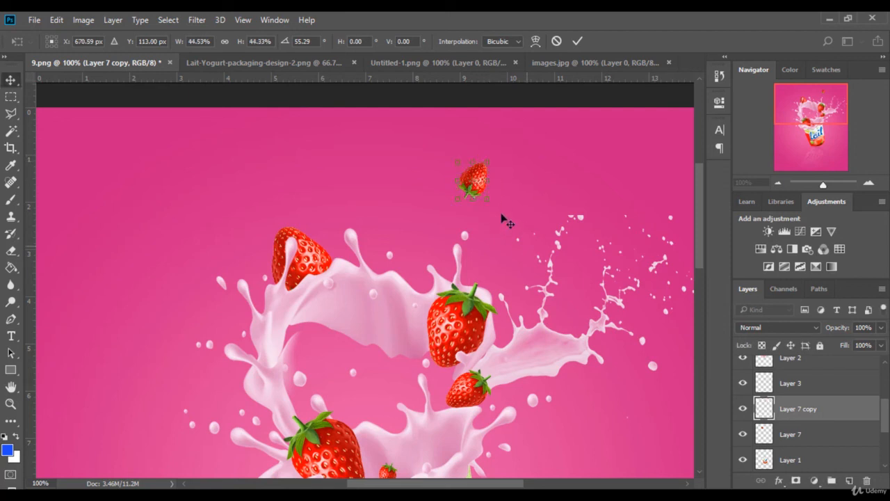
pyautogui.press('Return')
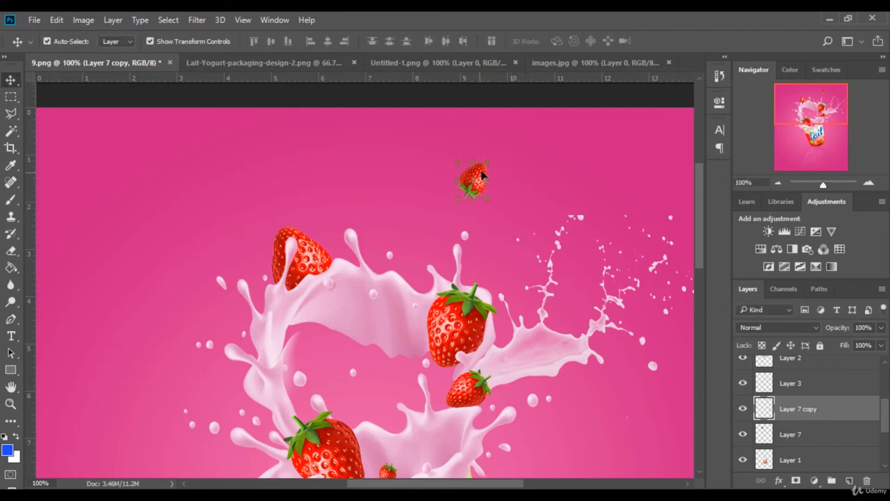
pyautogui.moveTo(482, 175); pyautogui.dragTo(485, 165)
pyautogui.moveTo(485, 164); pyautogui.dragTo(486, 165)
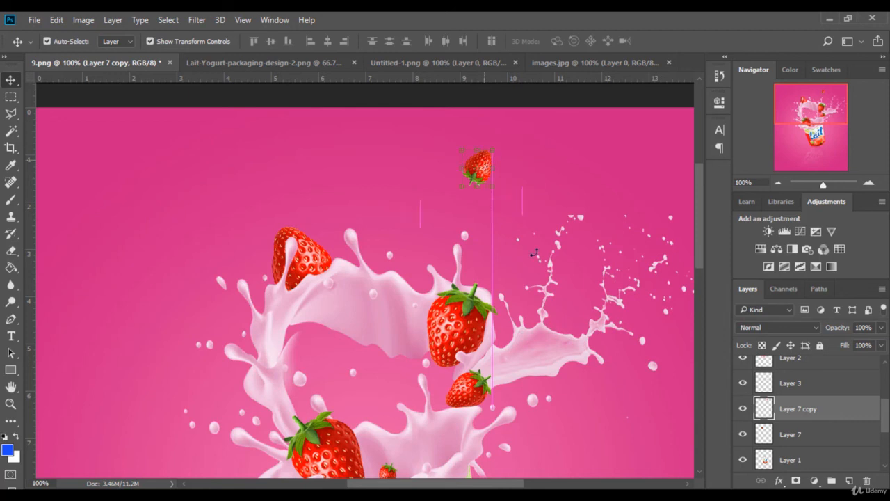
# Step: Duplicate the small Layer 7 copy strawberry, shrink it and turn it upright, and place it just above the middle of the splash's crest
pyautogui.moveTo(830, 420); pyautogui.dragTo(850, 482)
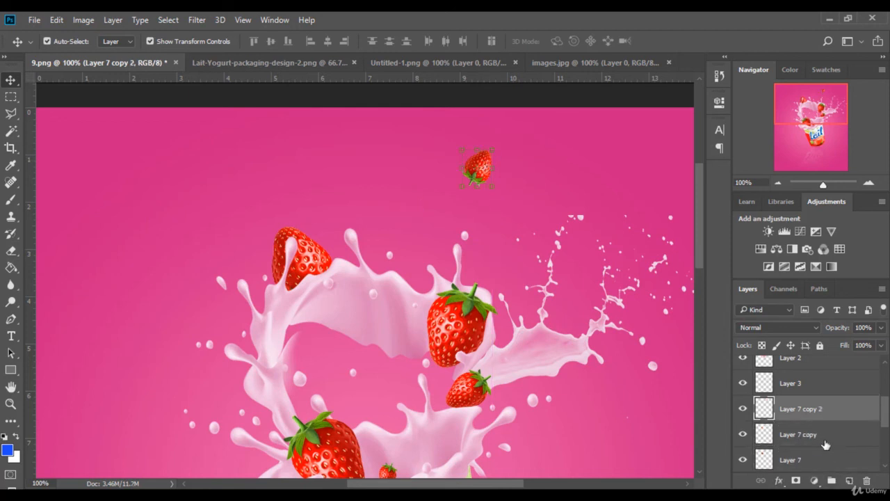
pyautogui.moveTo(486, 160); pyautogui.dragTo(449, 170)
pyautogui.moveTo(401, 185); pyautogui.dragTo(405, 196)
pyautogui.press('Return')
# Step: Duplicate the Layer 7 copy strawberry again, move it across to above the splash's upper-left strawberry, and make it slightly smaller
pyautogui.moveTo(860, 440); pyautogui.dragTo(851, 481)
pyautogui.moveTo(486, 160); pyautogui.dragTo(328, 166)
pyautogui.hotkey('ctrl', 't')
pyautogui.press('Return')
pyautogui.click(151, 41)
pyautogui.press('Return')
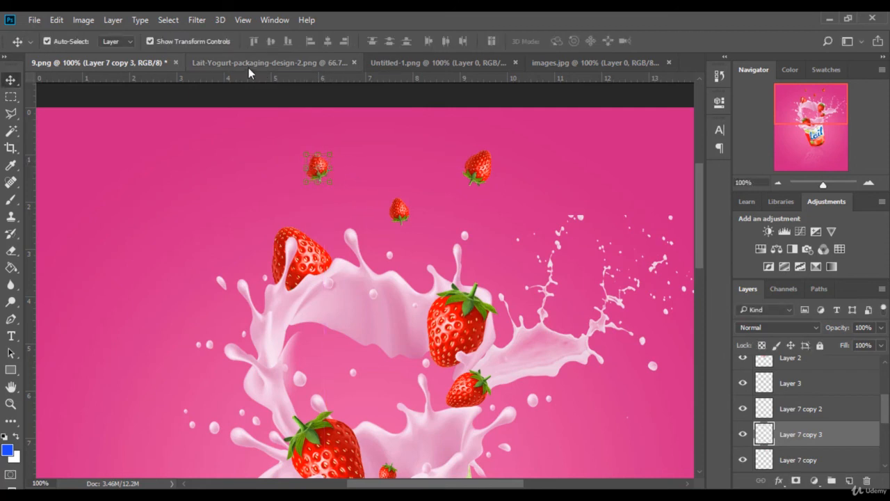
# Step: Turn off the transform controls and set the zoom to 50% to show the whole poster
pyautogui.click(210, 43)
pyautogui.scroll(-4, 597, 244)
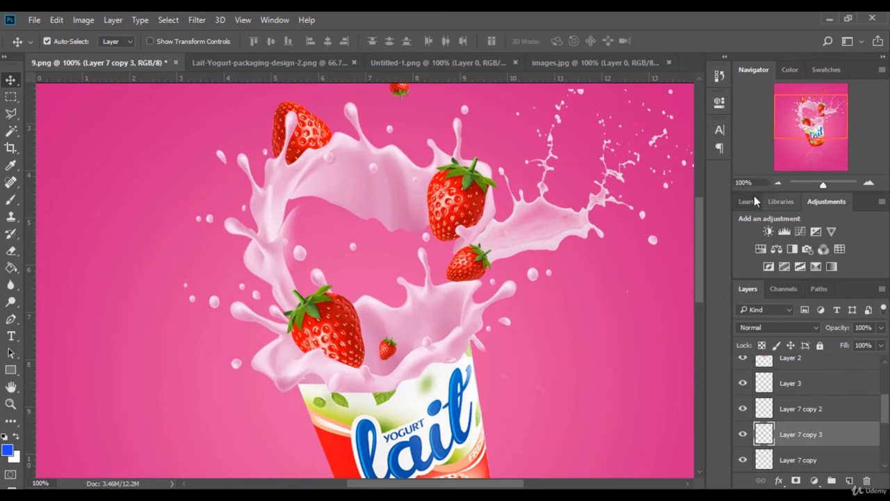
pyautogui.press('Return')
pyautogui.write('50')
pyautogui.press('Return')
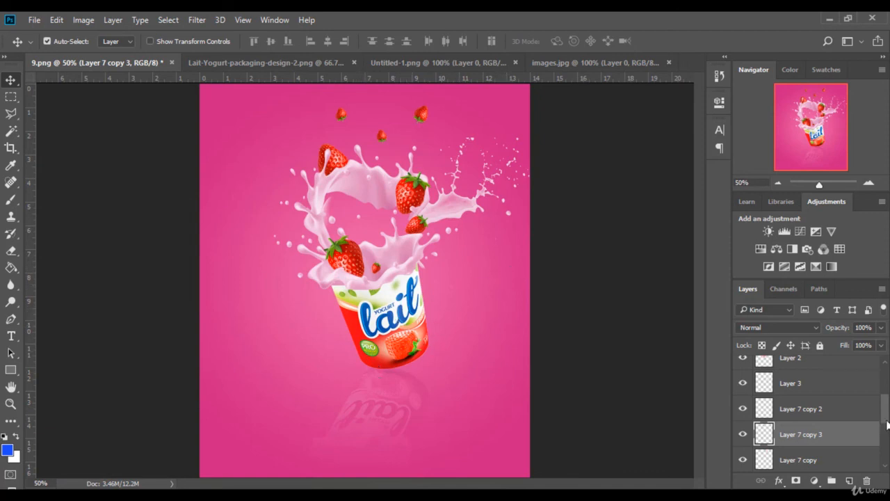
# Step: Select all layers from Layer 6 copy down to Layer 1 copy and shift the artwork left and slightly down on the pink background
pyautogui.scroll(3, 835, 393)
pyautogui.scroll(-3, 798, 414)
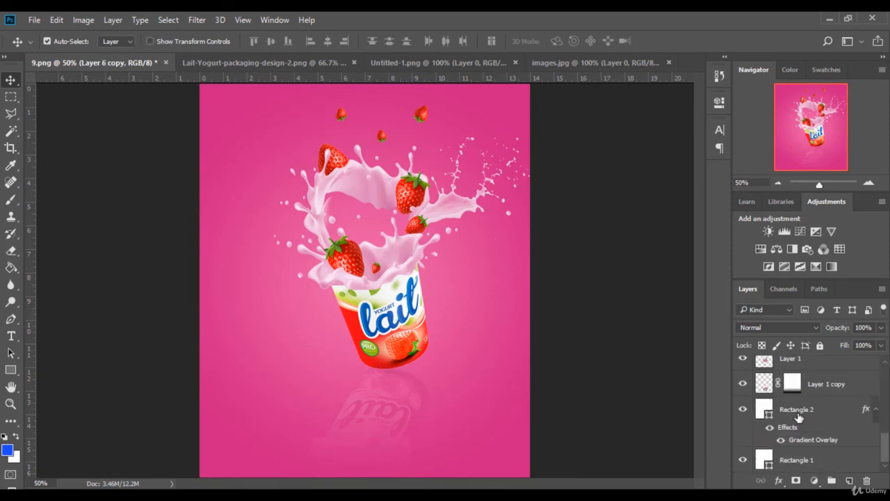
pyautogui.keyDown('shift'); pyautogui.click(821, 387); pyautogui.keyUp('shift')
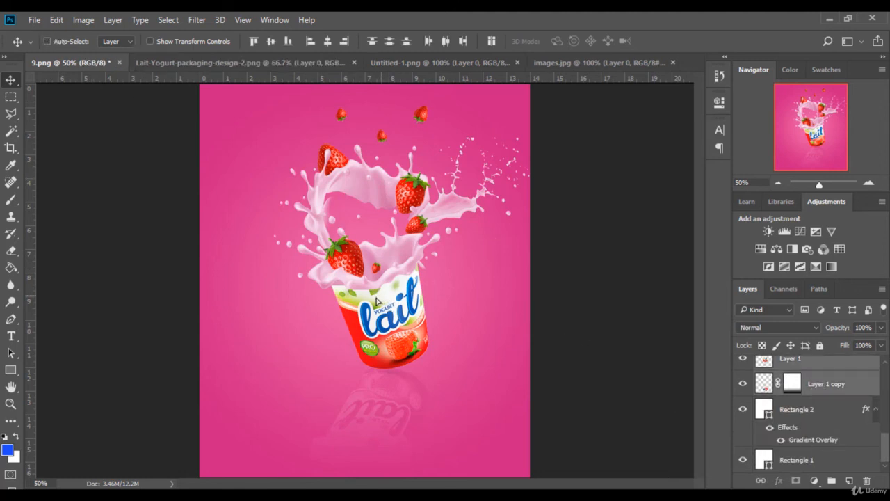
pyautogui.moveTo(374, 296); pyautogui.dragTo(367, 311)
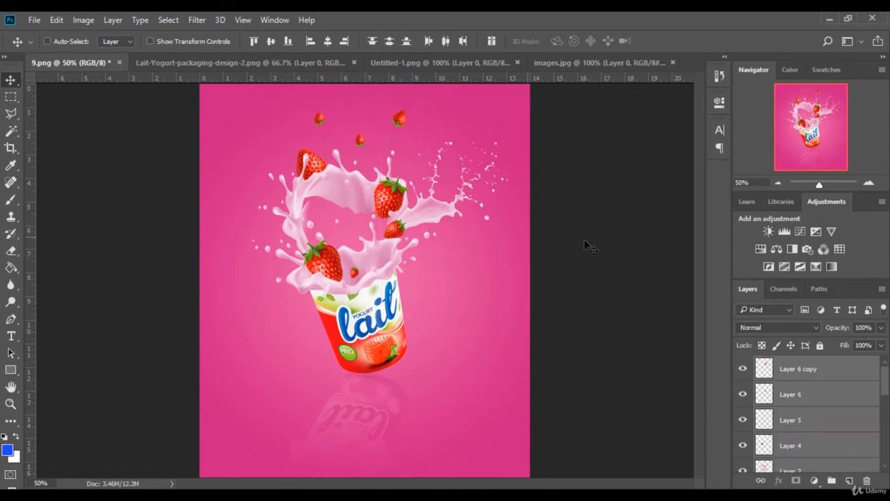